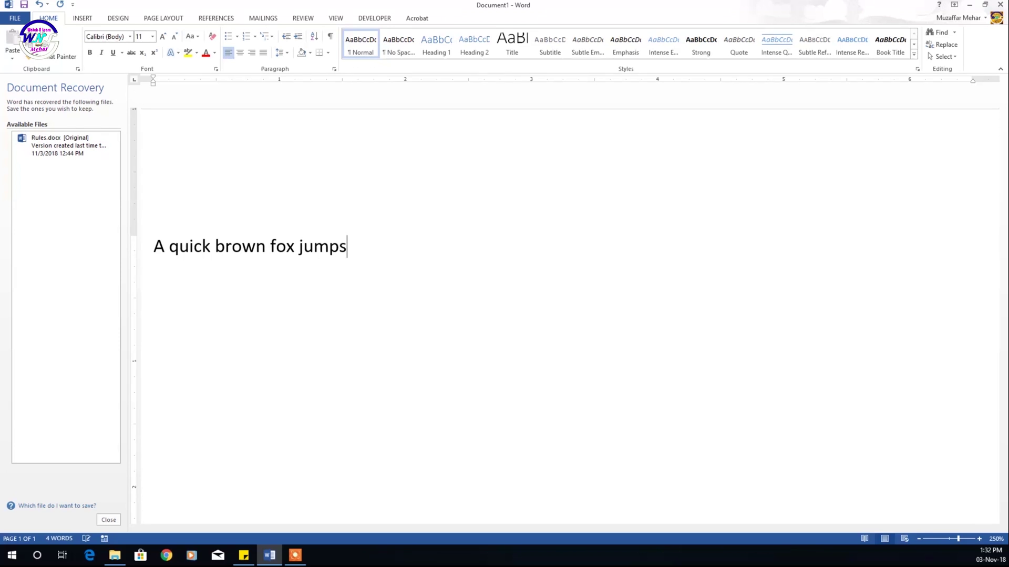
Complete the sentence as "A quick brown fox jumps over the lazy dog." and start a new line
{"action": "type", "text": "he "}
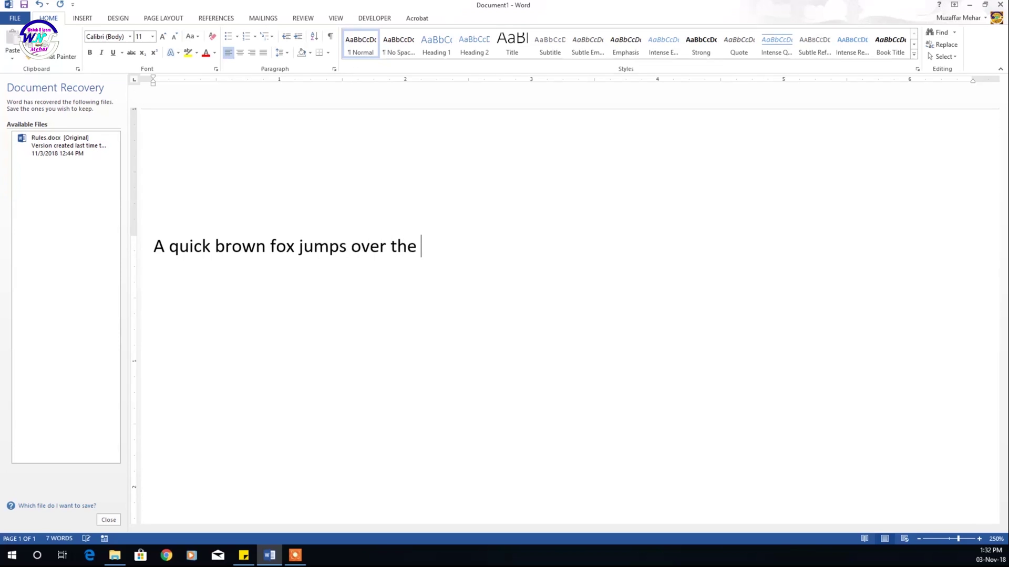
{"action": "type", "text": "lazy dog."}
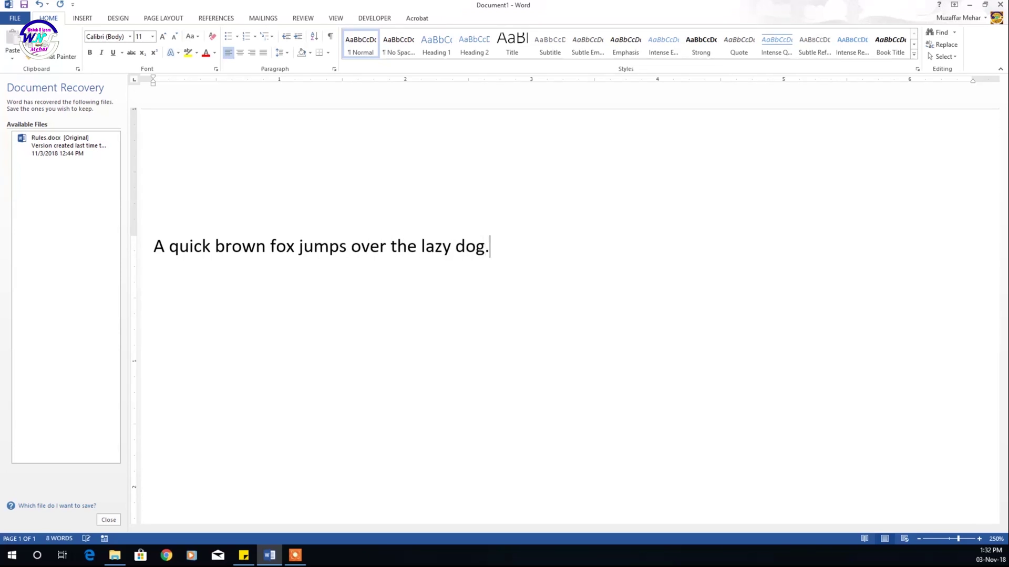
{"action": "key", "text": "Return"}
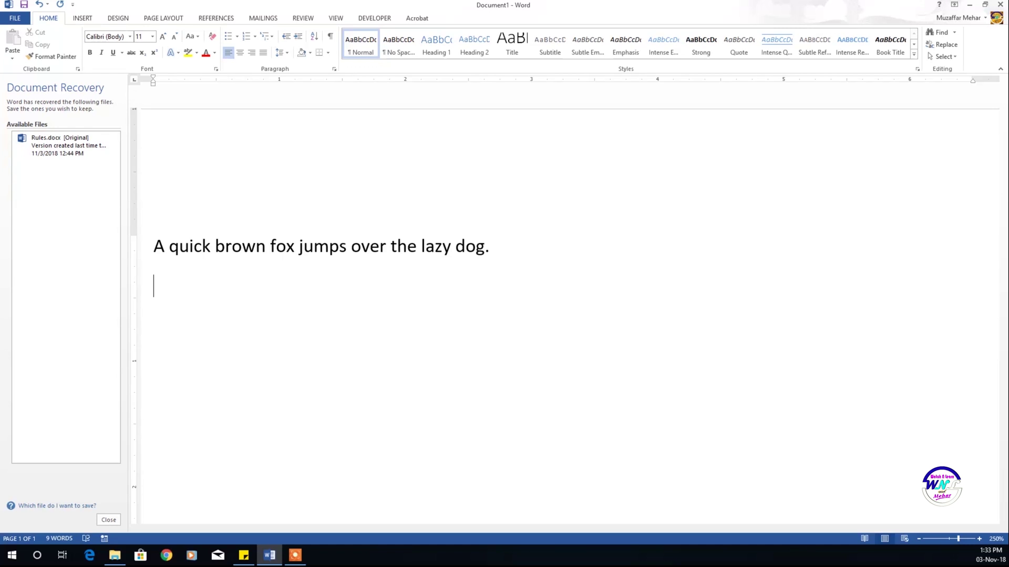
Try selecting the whole word "quick" with the pointer, then clear the selection
{"action": "left_click", "coordinate": [130, 36]}
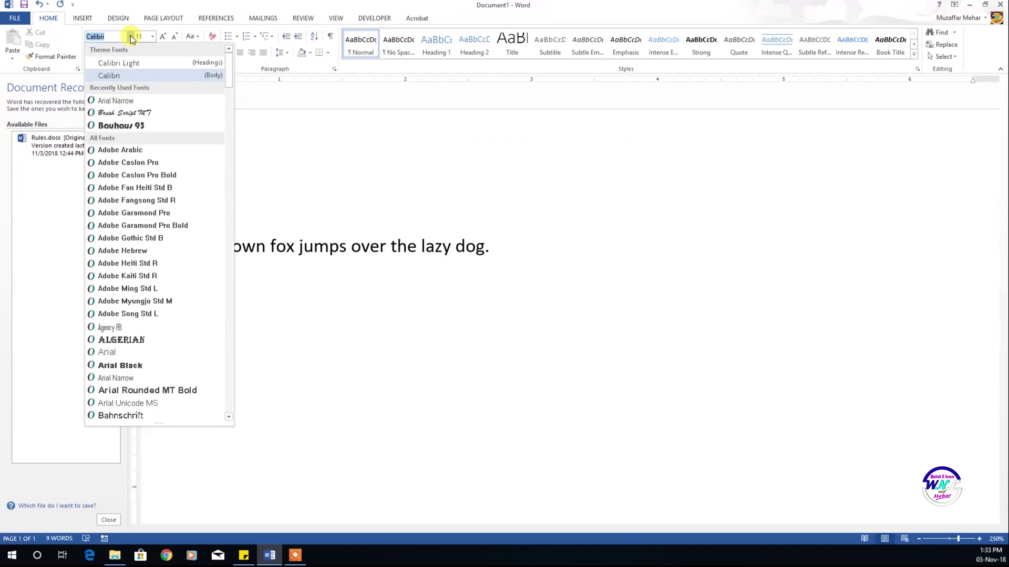
{"action": "left_click", "coordinate": [138, 4]}
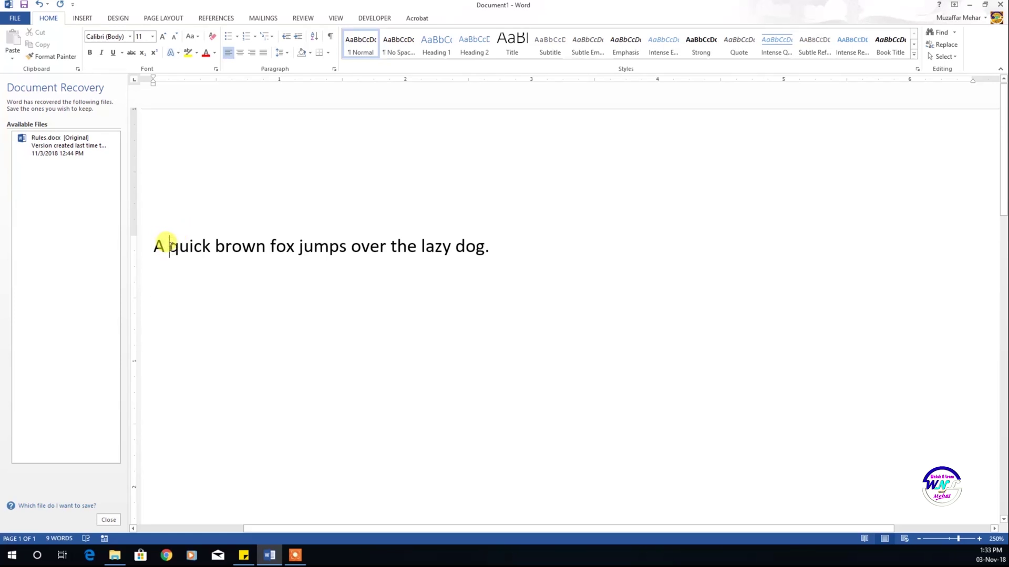
{"action": "left_click_drag", "start_coordinate": [168, 243], "coordinate": [208, 248]}
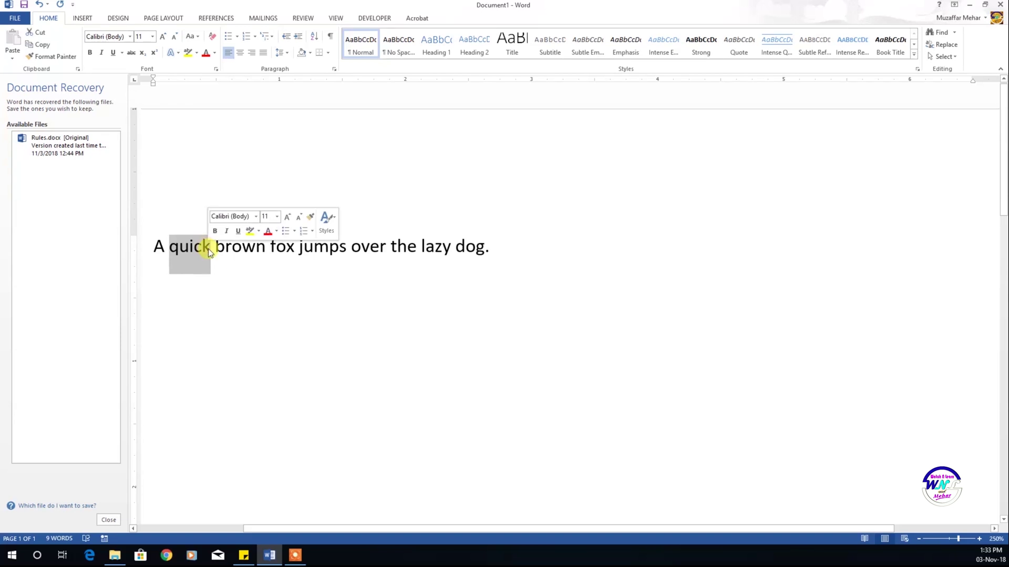
{"action": "left_click", "coordinate": [165, 246]}
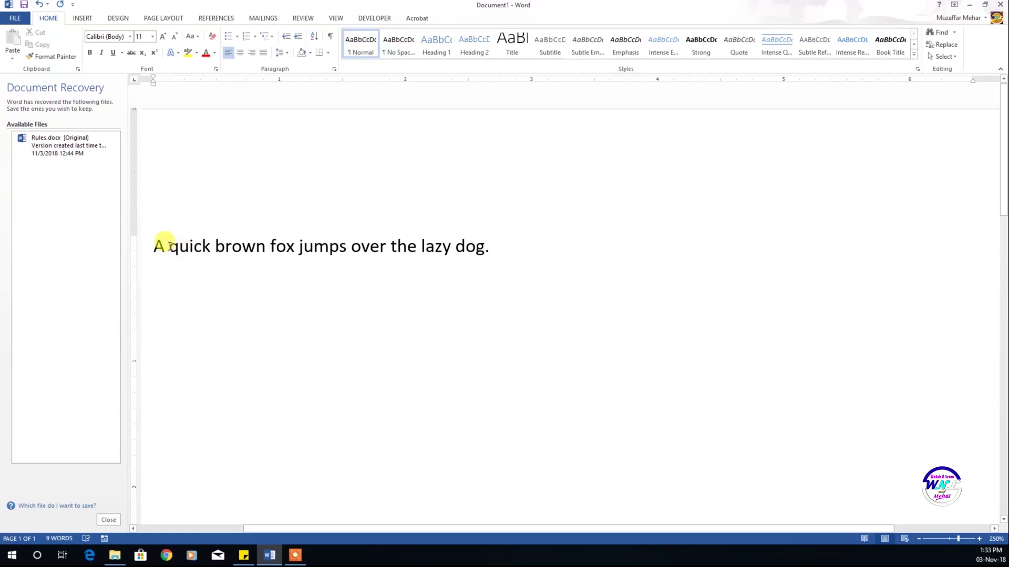
{"action": "left_click_drag", "start_coordinate": [167, 245], "coordinate": [209, 245]}
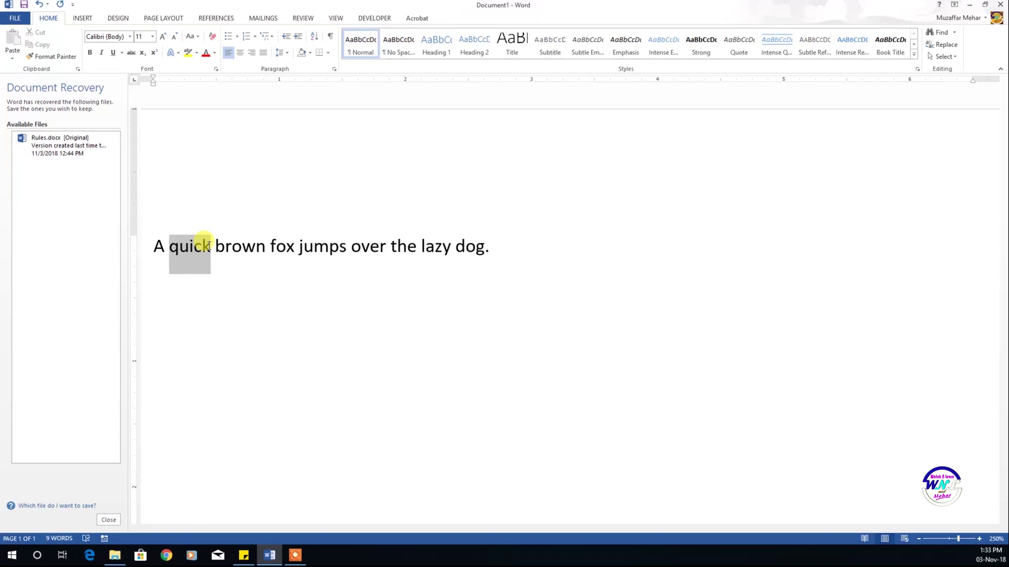
{"action": "left_click_drag", "start_coordinate": [208, 244], "coordinate": [208, 244]}
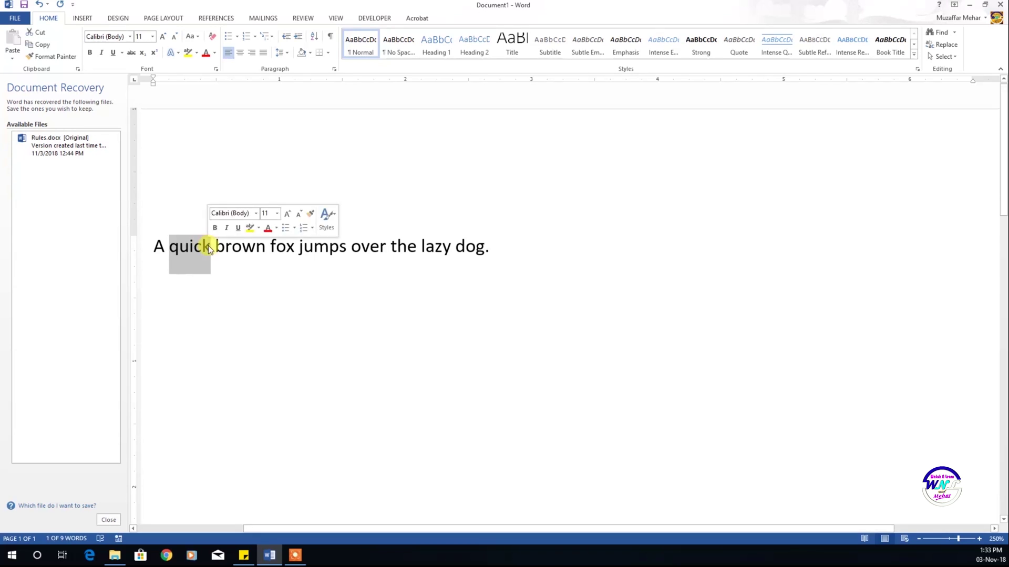
{"action": "left_click", "coordinate": [180, 269]}
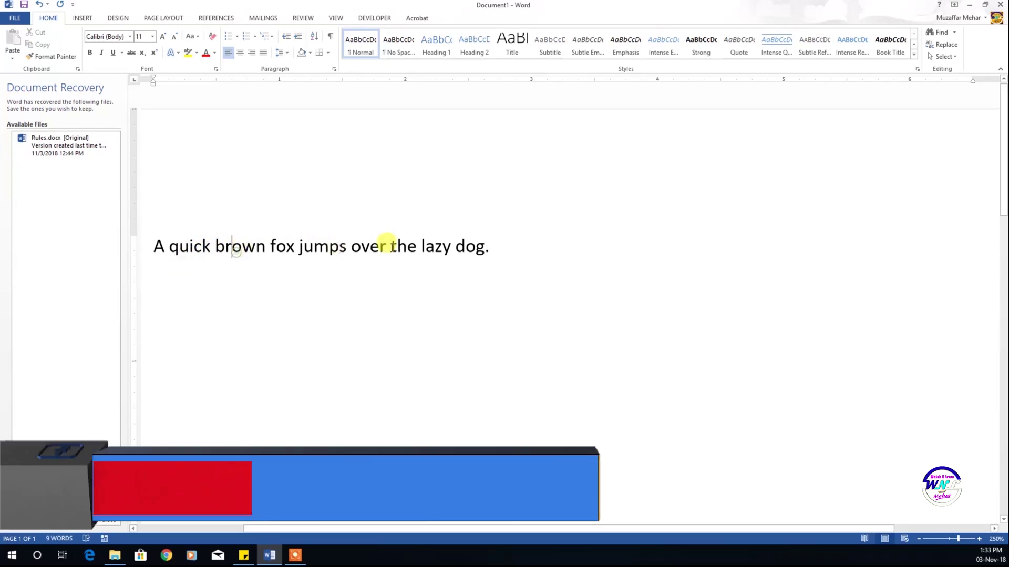
Place the cursor before "quick", extend the selection letter by letter across the word, and deselect it
{"action": "key", "text": "ctrl+Left"}
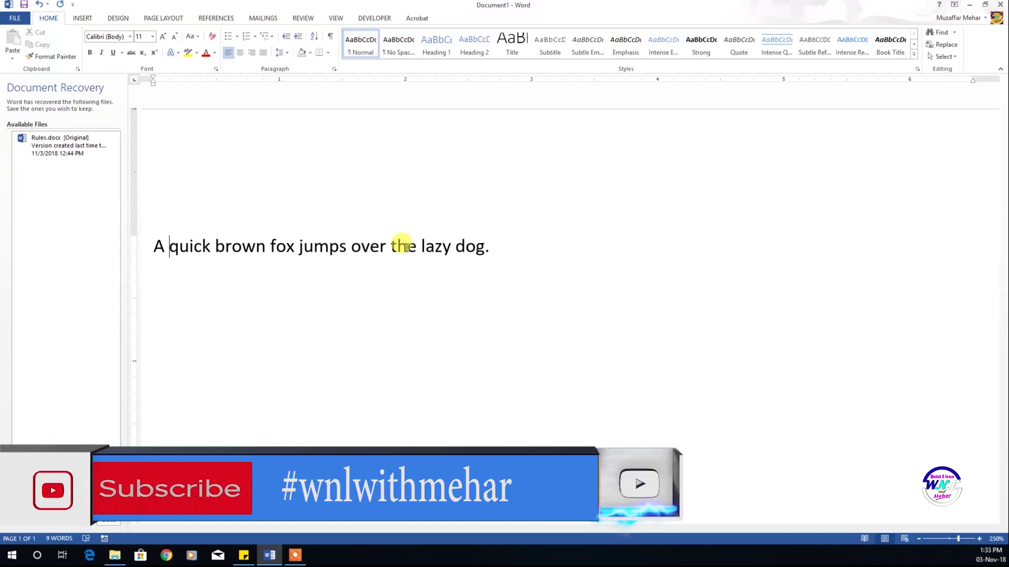
{"action": "key", "text": "shift+Right"}
{"action": "key", "text": "shift+Right"}
{"action": "key", "text": "shift+Right"}
{"action": "key", "text": "shift+Right"}
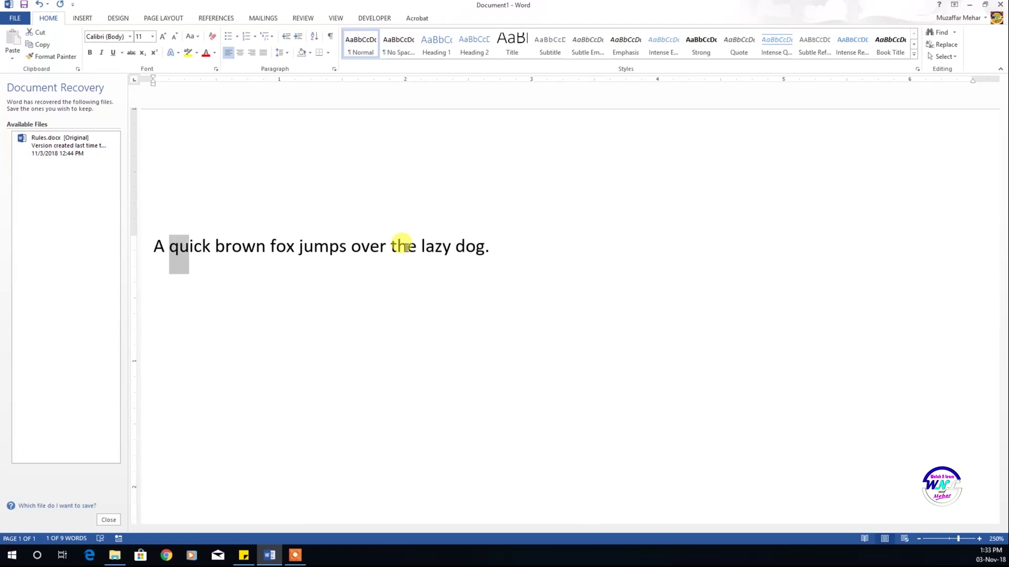
{"action": "key", "text": "shift+Right"}
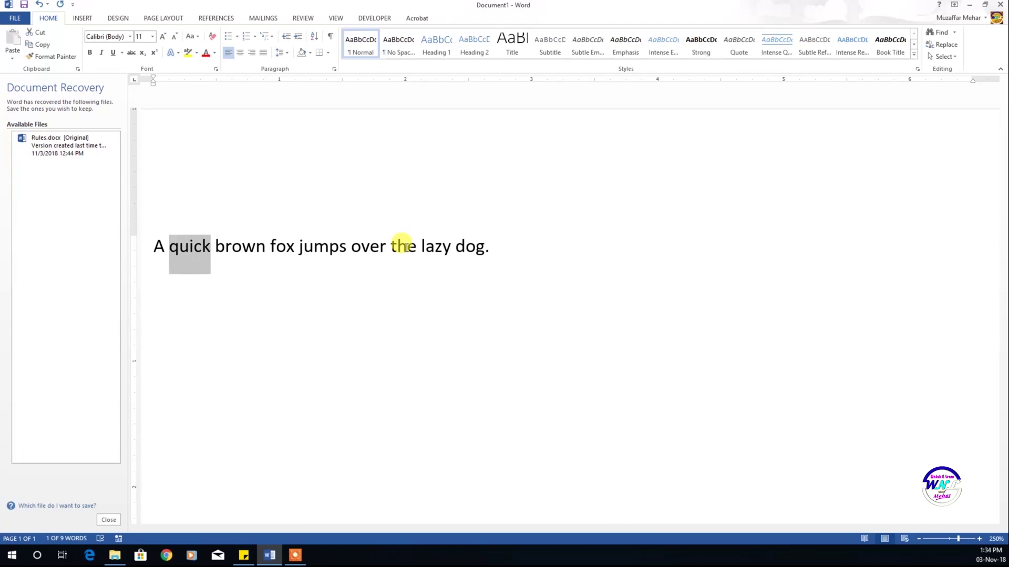
{"action": "key", "text": "Left"}
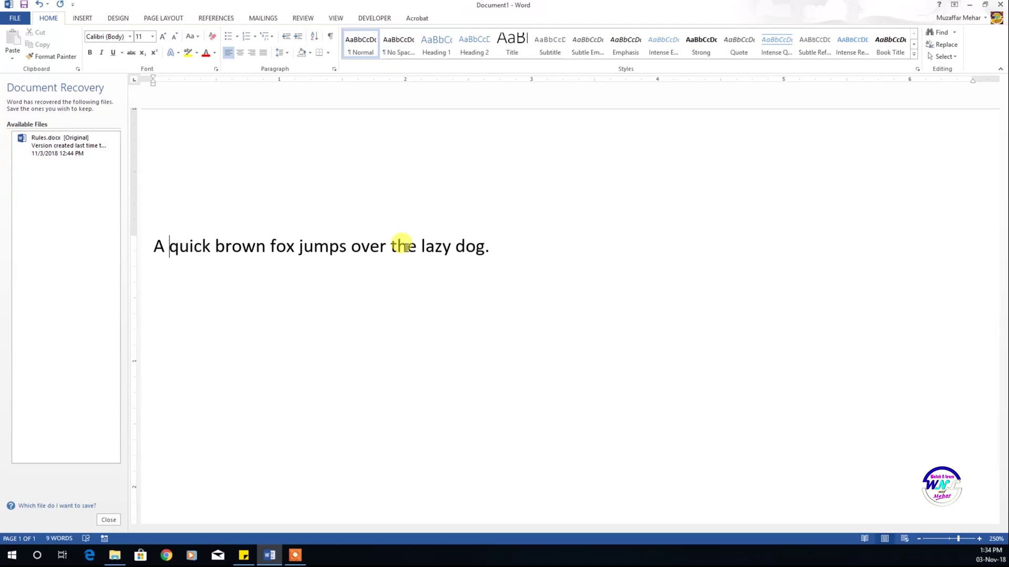
Select the word "brown" and change its font to Algerian
{"action": "key", "text": "ctrl+Right"}
{"action": "key", "text": "ctrl+shift+Right"}
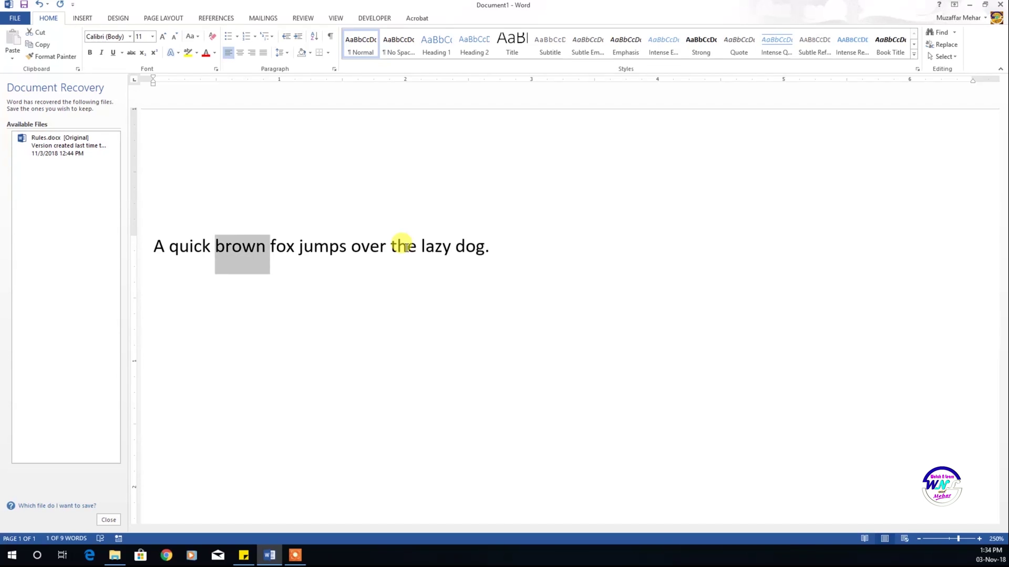
{"action": "left_click", "coordinate": [131, 37]}
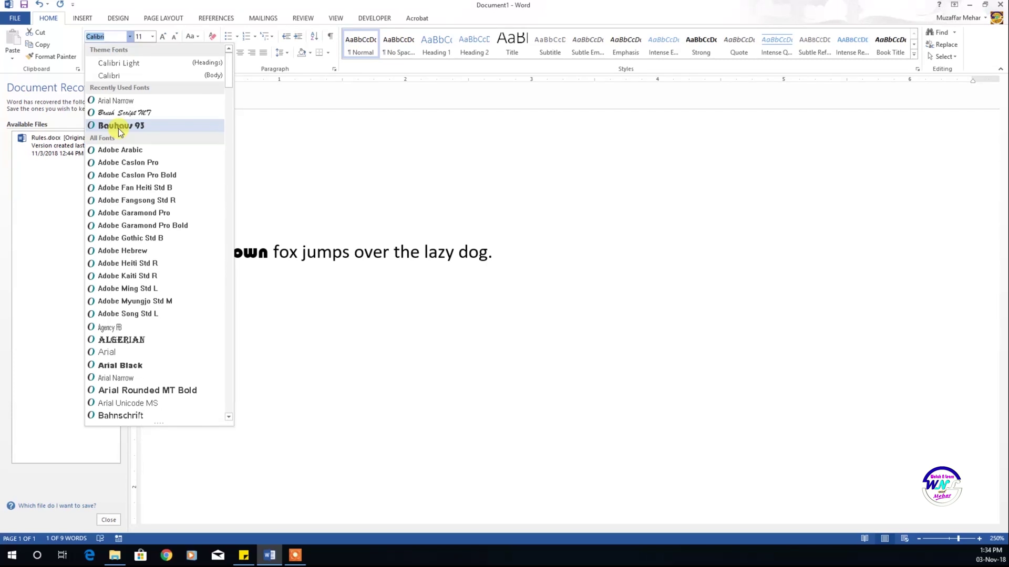
{"action": "left_click", "coordinate": [123, 340]}
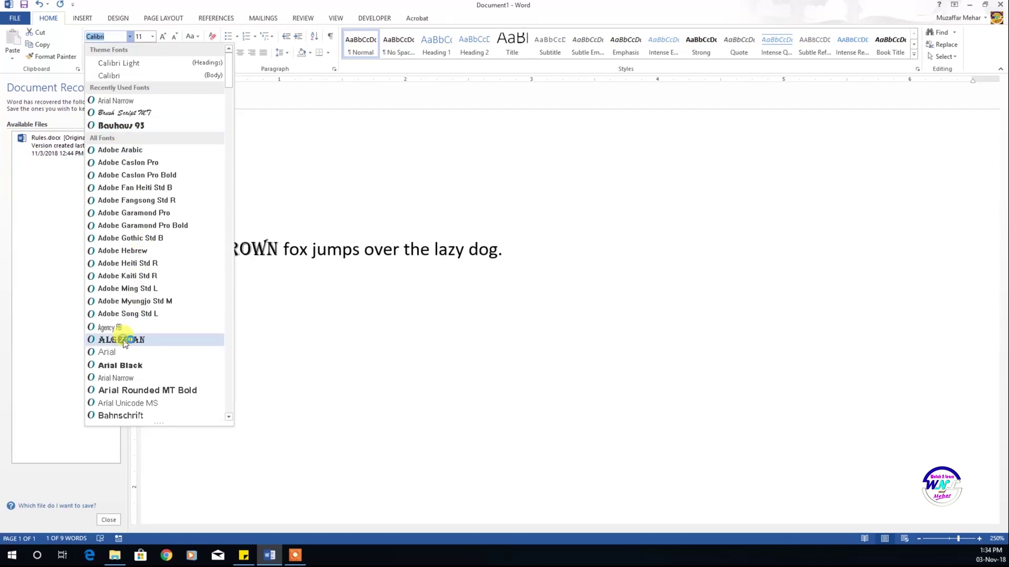
{"action": "left_click", "coordinate": [308, 250]}
Select the restyled word "brown" to check its font, then clear the selection
{"action": "left_click", "coordinate": [215, 246]}
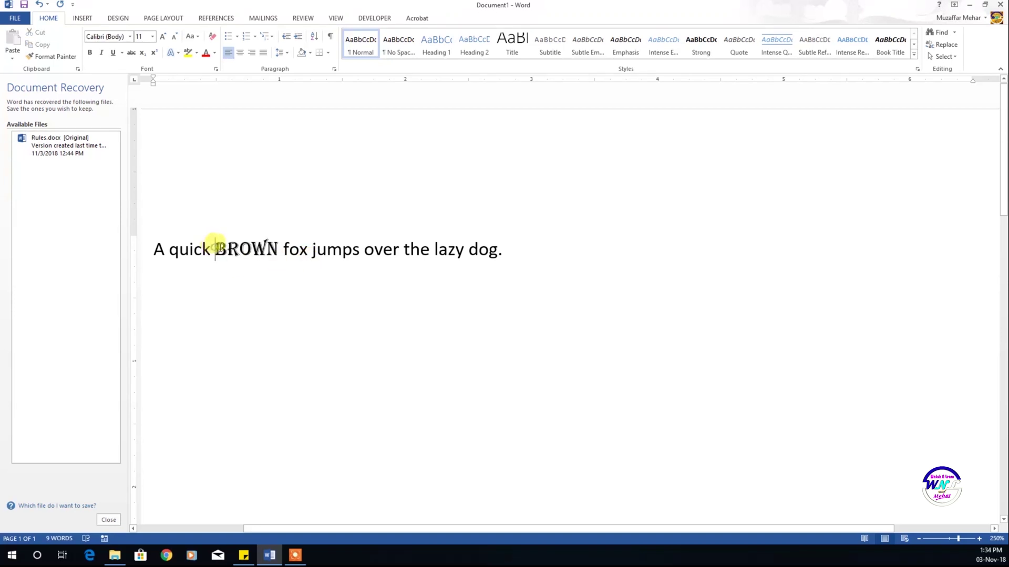
{"action": "left_click_drag", "start_coordinate": [215, 247], "coordinate": [279, 253]}
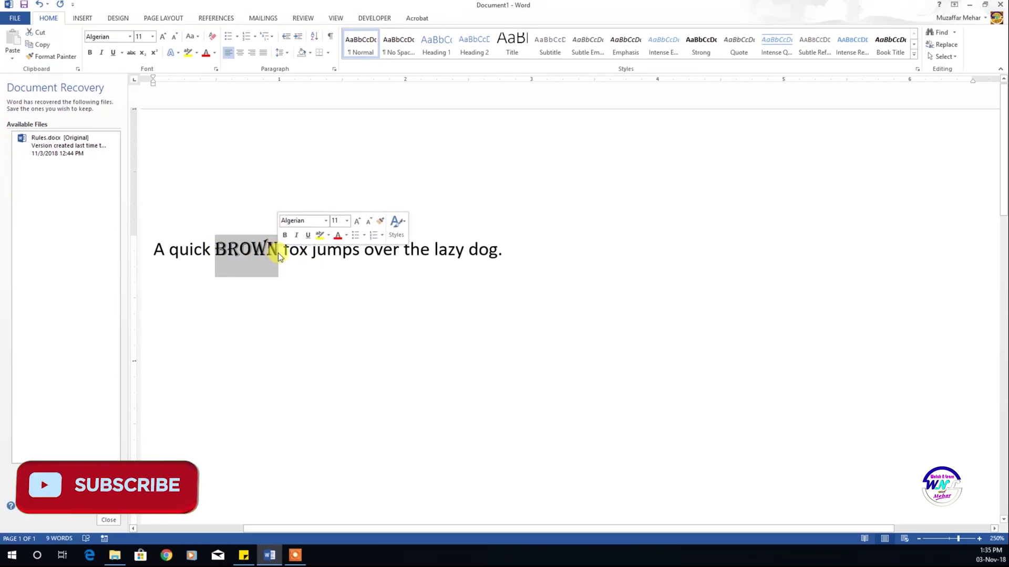
{"action": "left_click", "coordinate": [515, 246]}
Copy the sentence without its final period and paste it after the original on the same line
{"action": "left_click_drag", "start_coordinate": [155, 248], "coordinate": [487, 235]}
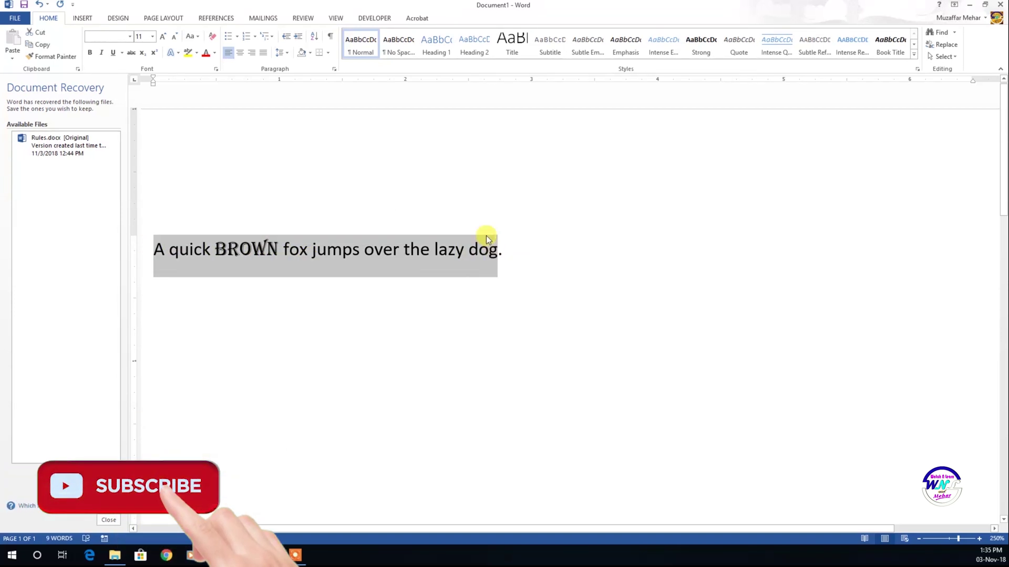
{"action": "key", "text": "ctrl+c"}
{"action": "left_click", "coordinate": [544, 242]}
{"action": "key", "text": "ctrl+v"}
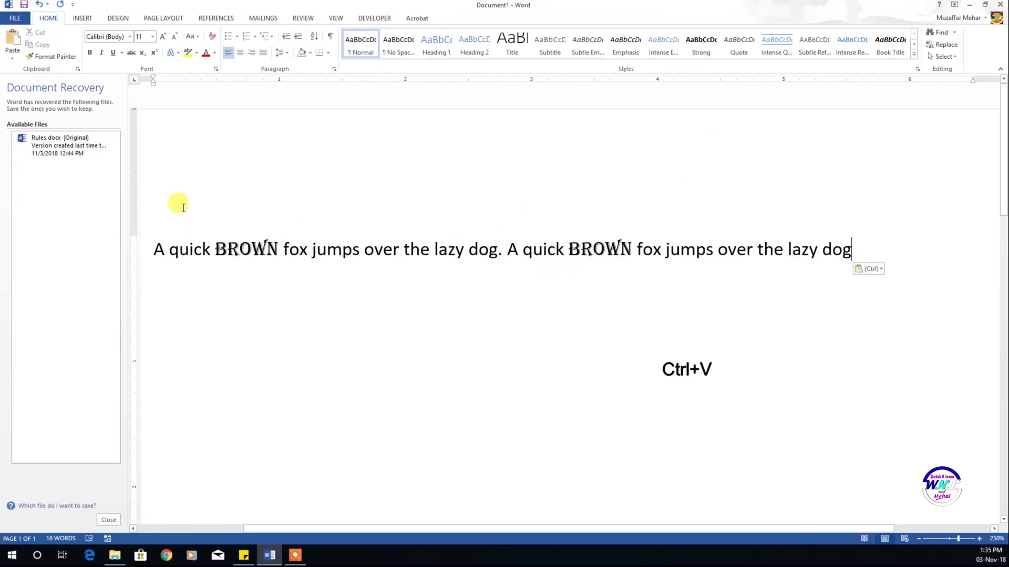
Set the font of the word "over" in the second sentence to Bauhaus 93
{"action": "double_click", "coordinate": [730, 250]}
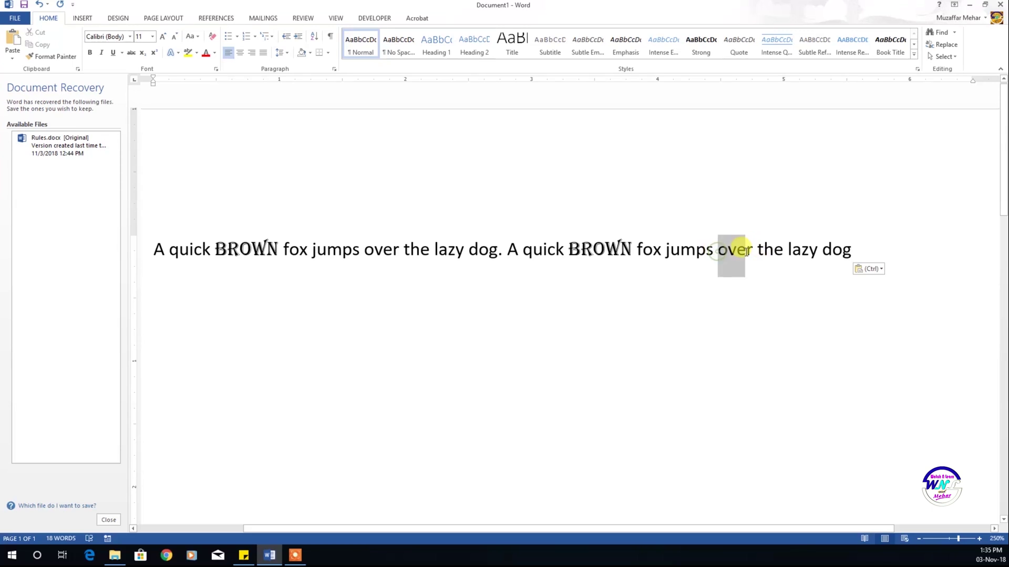
{"action": "left_click", "coordinate": [131, 37]}
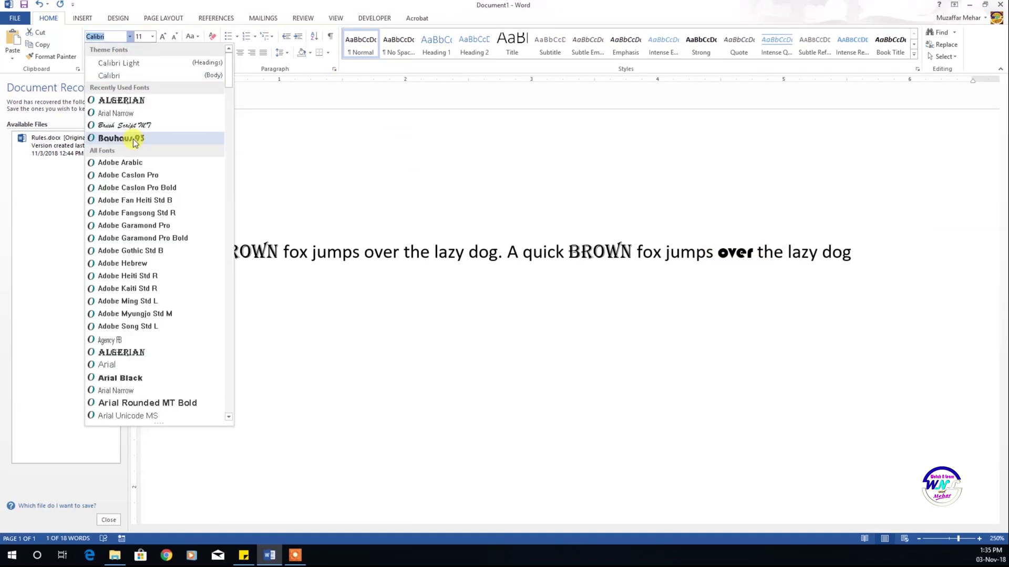
{"action": "left_click", "coordinate": [135, 140]}
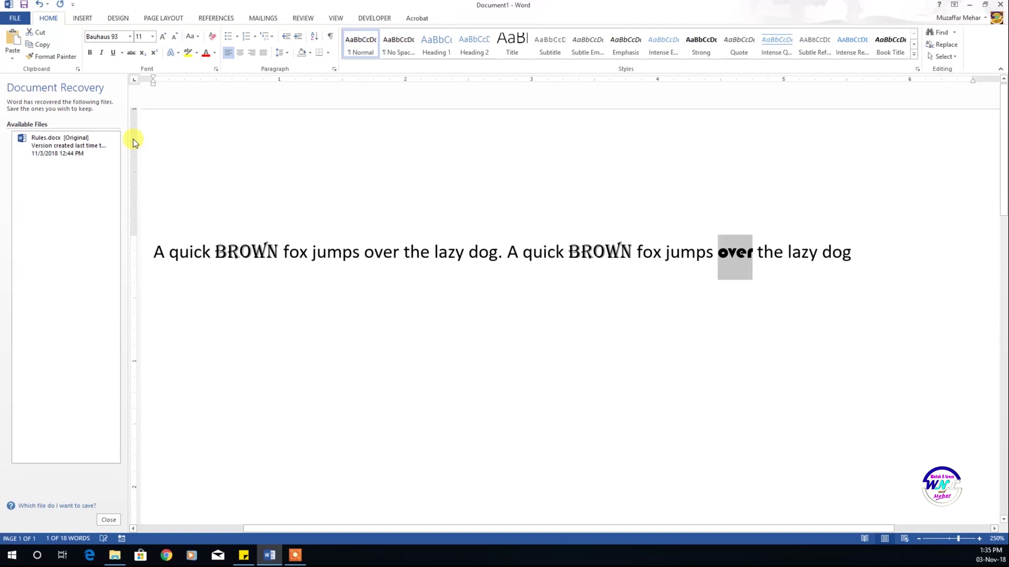
Set the font size of "over" in the second sentence to 48, then increase it incrementally to 80
{"action": "left_click", "coordinate": [153, 37]}
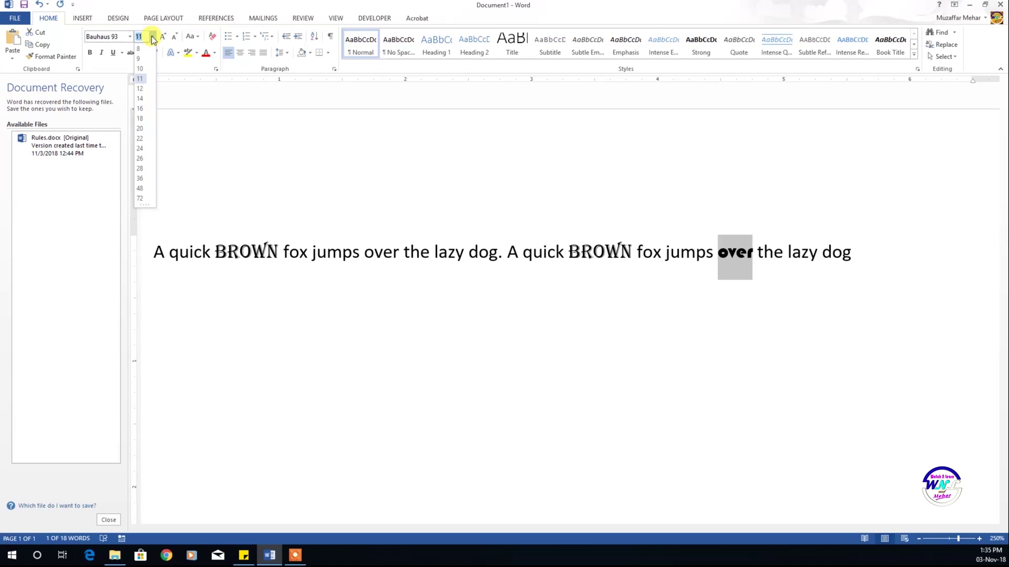
{"action": "left_click", "coordinate": [140, 189]}
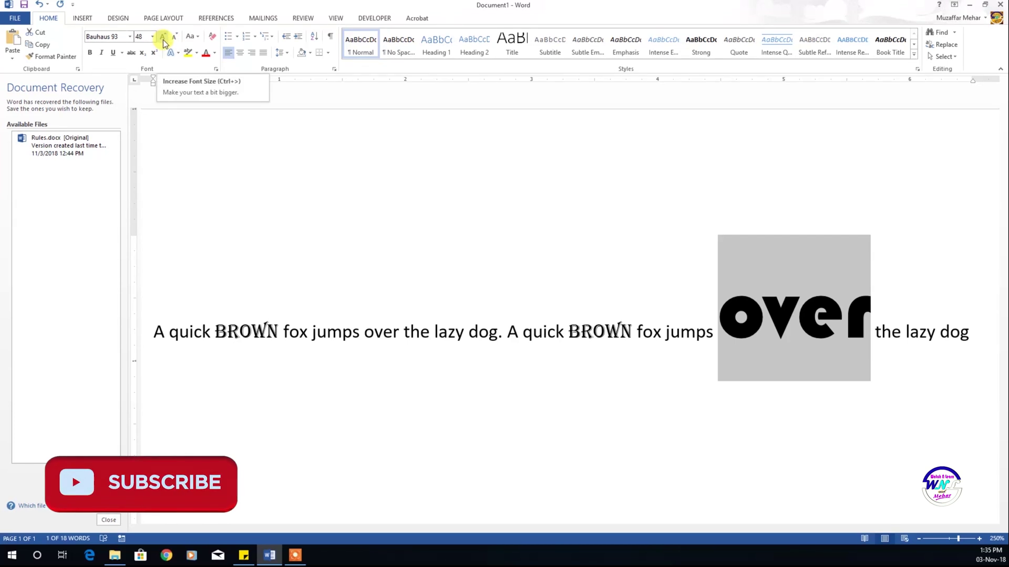
{"action": "left_click", "coordinate": [164, 37]}
{"action": "left_click", "coordinate": [163, 37]}
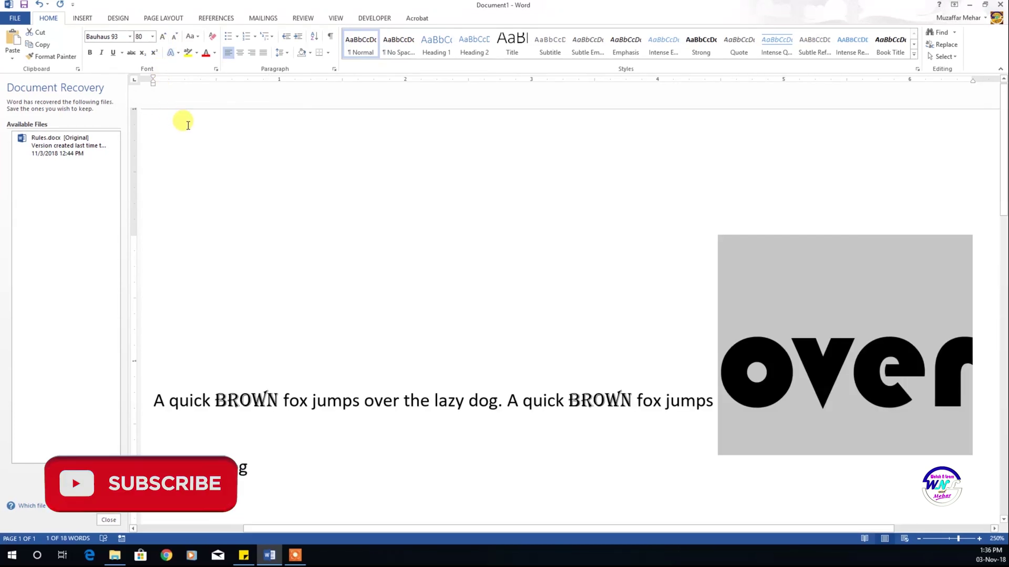
Decrease the font size of "over" in the second sentence incrementally to 26
{"action": "left_click", "coordinate": [175, 37]}
{"action": "left_click", "coordinate": [175, 37]}
{"action": "left_click", "coordinate": [175, 36]}
{"action": "left_click", "coordinate": [175, 37]}
{"action": "left_click", "coordinate": [175, 37]}
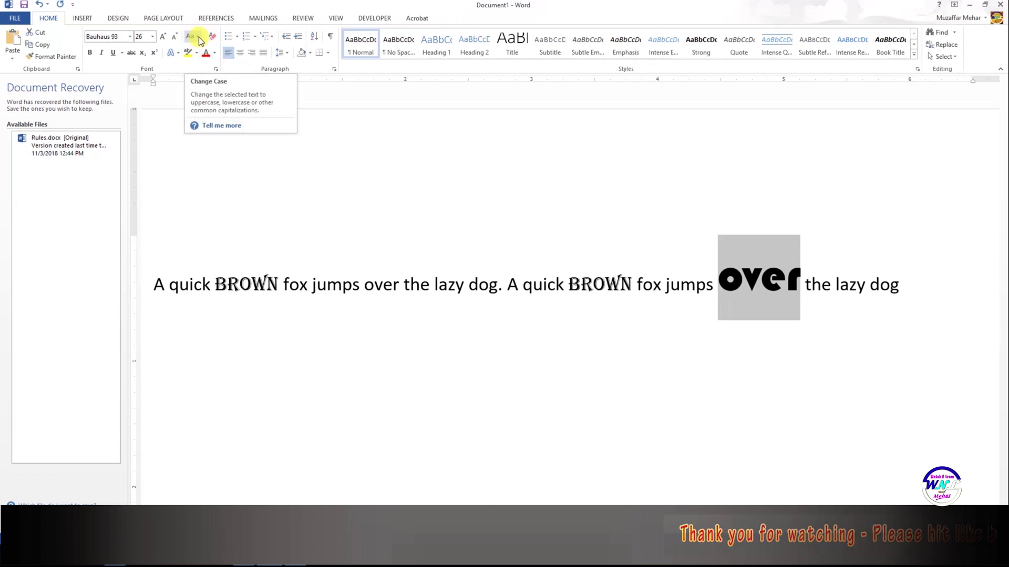
Replace the final word "dog" in the second sentence with uppercase "DOG"
{"action": "left_click_drag", "start_coordinate": [870, 284], "coordinate": [899, 282]}
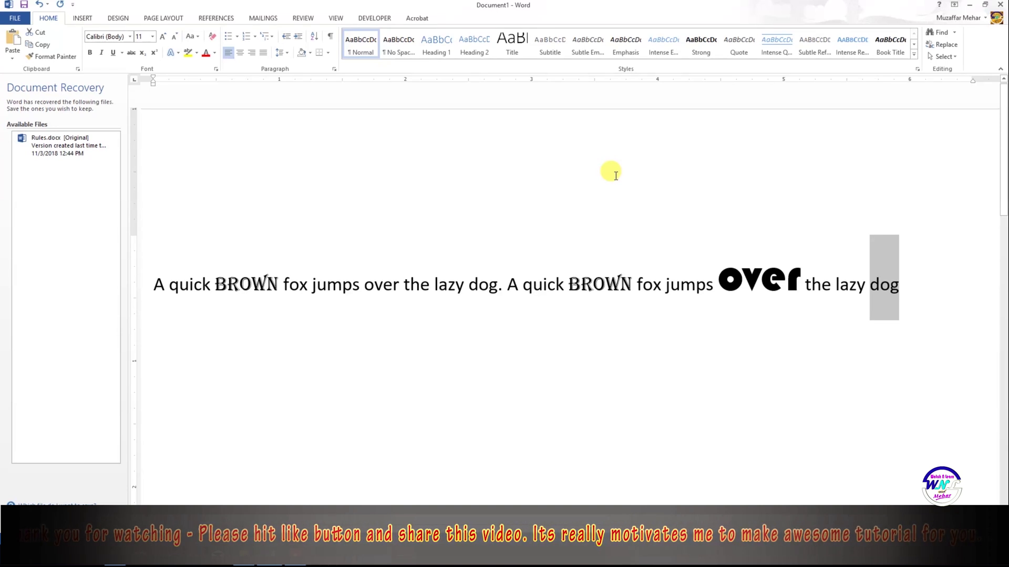
{"action": "key", "text": "Delete"}
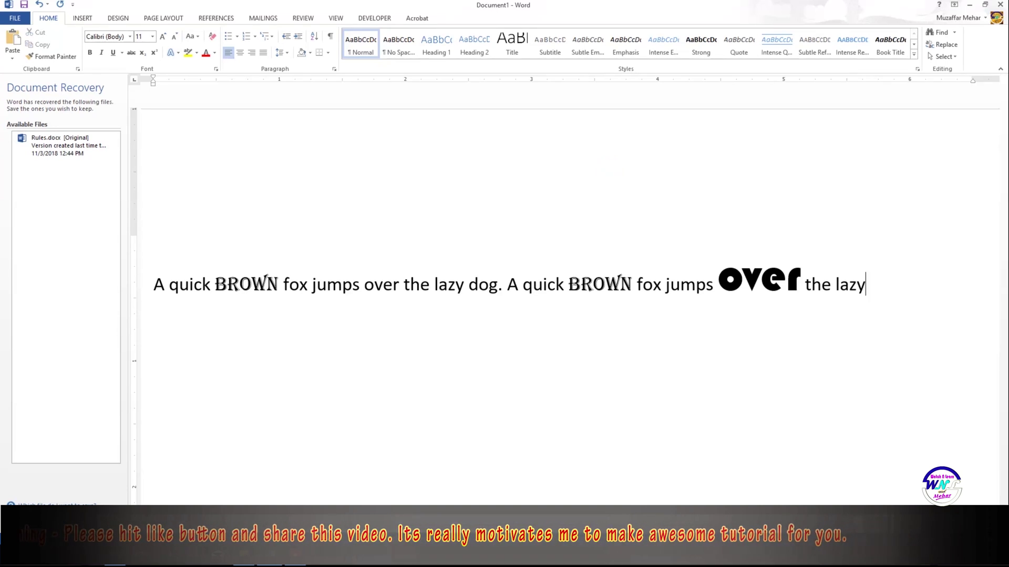
{"action": "type", "text": "DOG"}
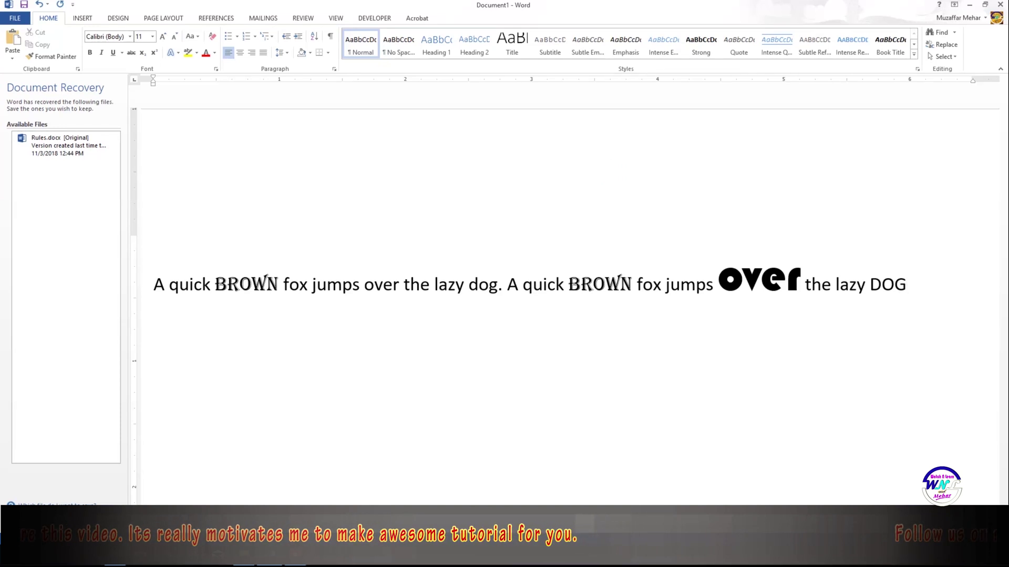
Delete the uppercase "DOG" at the end of the second sentence and retype it as "dog"
{"action": "key", "text": "BackSpace"}
{"action": "key", "text": "BackSpace"}
{"action": "key", "text": "BackSpace"}
{"action": "type", "text": "d"}
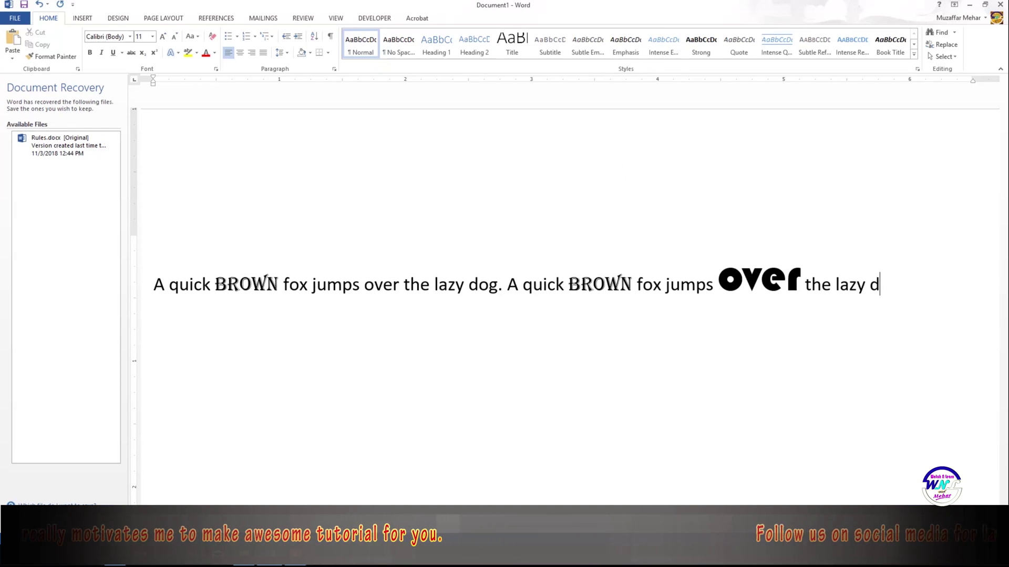
{"action": "type", "text": "og"}
Select the final word "dog" of the second sentence and change its case to UPPERCASE
{"action": "key", "text": "shift+End"}
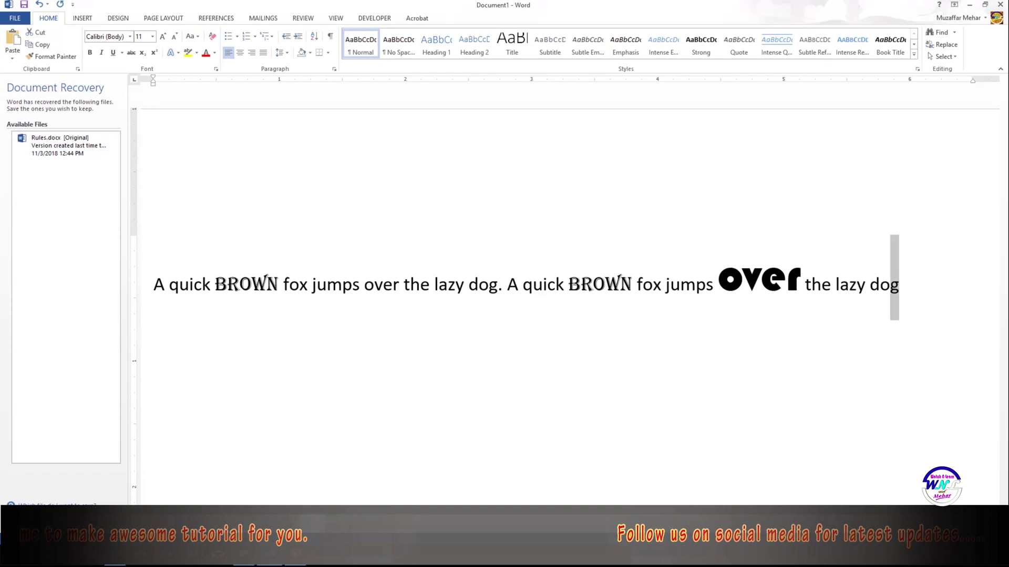
{"action": "key", "text": "ctrl+shift+Left"}
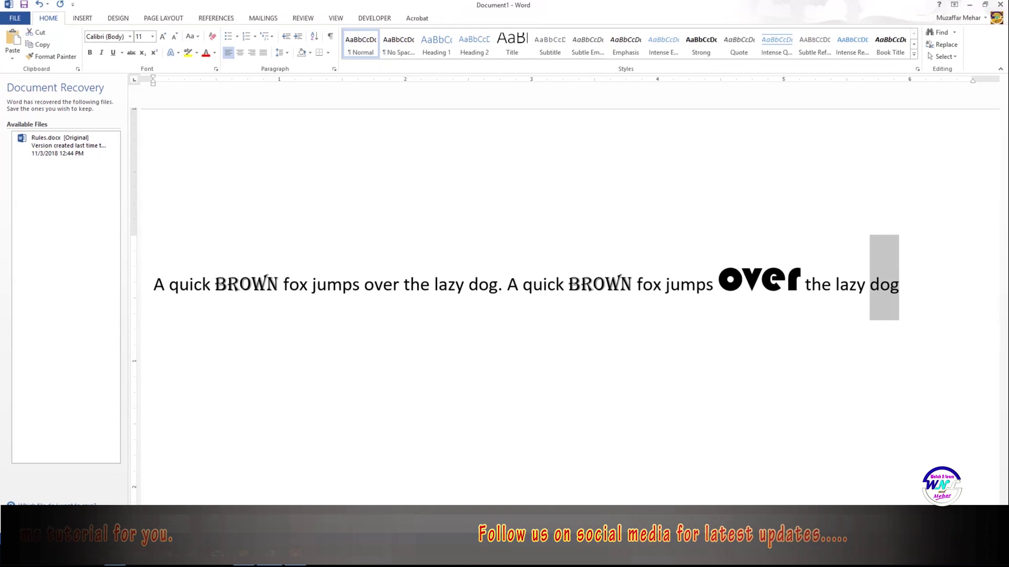
{"action": "left_click", "coordinate": [199, 38]}
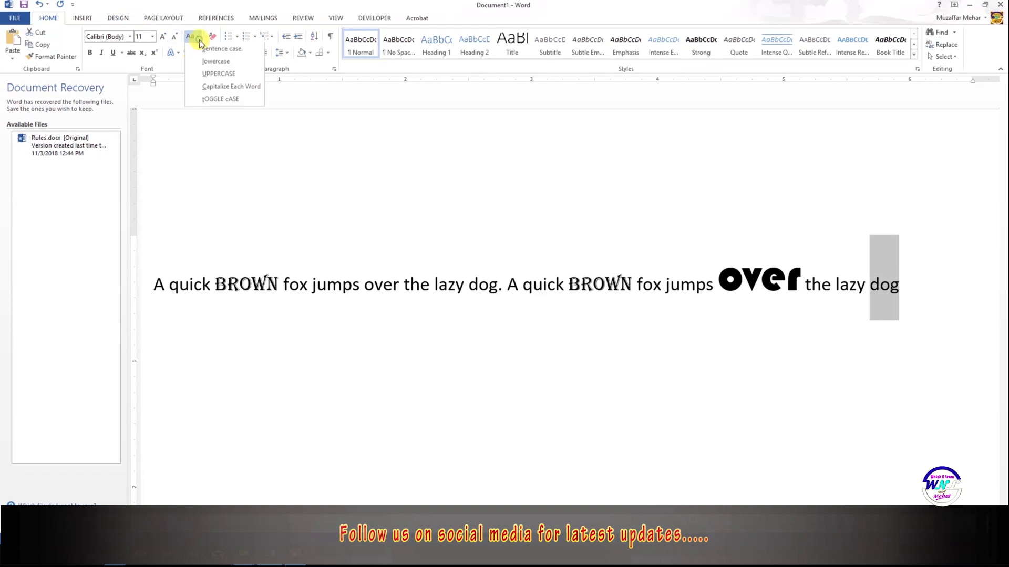
{"action": "left_click", "coordinate": [213, 75]}
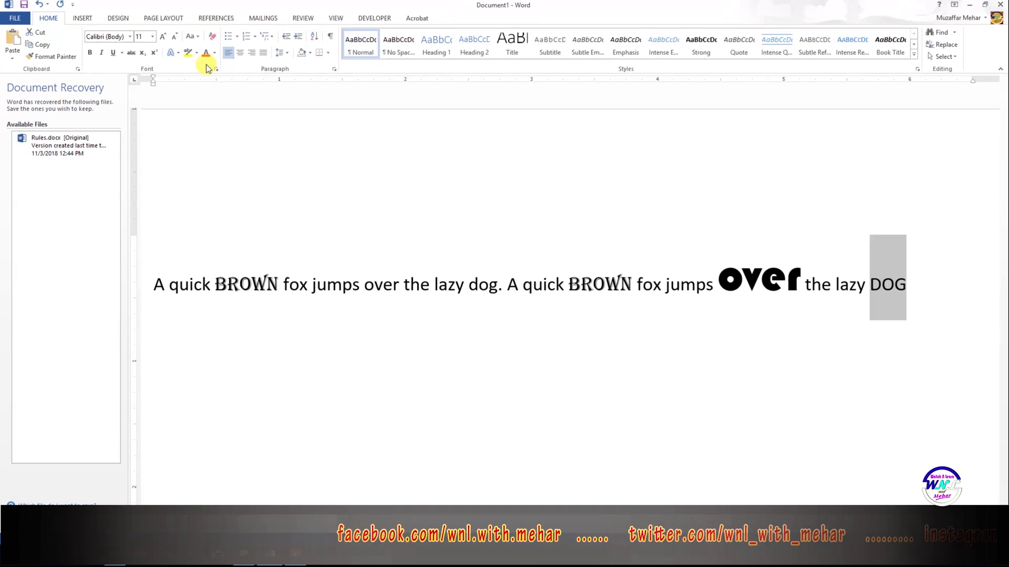
Change the selected "DOG" to lowercase and try the Sentence case option on it
{"action": "left_click", "coordinate": [199, 36]}
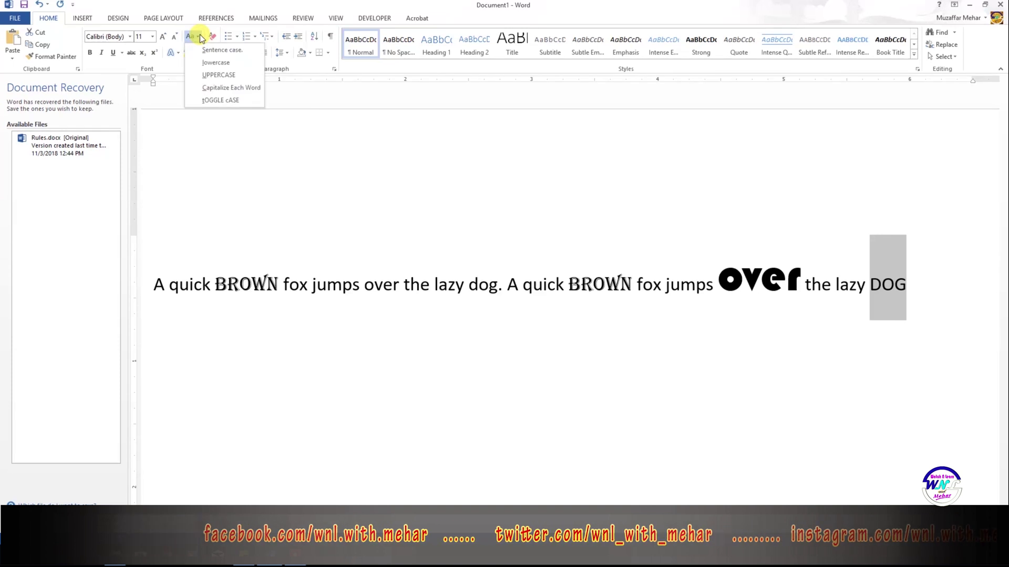
{"action": "left_click", "coordinate": [210, 67]}
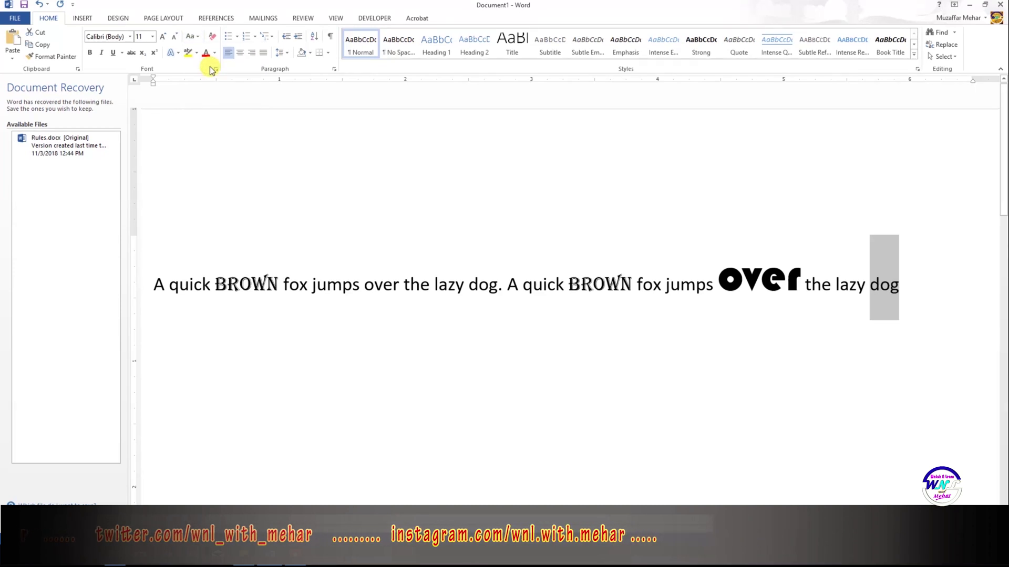
{"action": "left_click", "coordinate": [200, 38]}
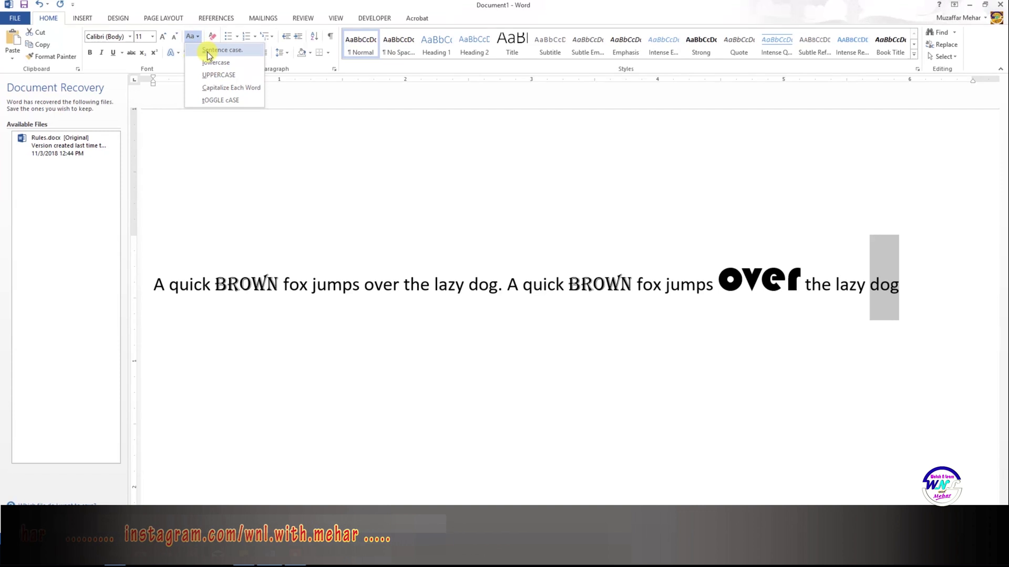
{"action": "left_click", "coordinate": [208, 50]}
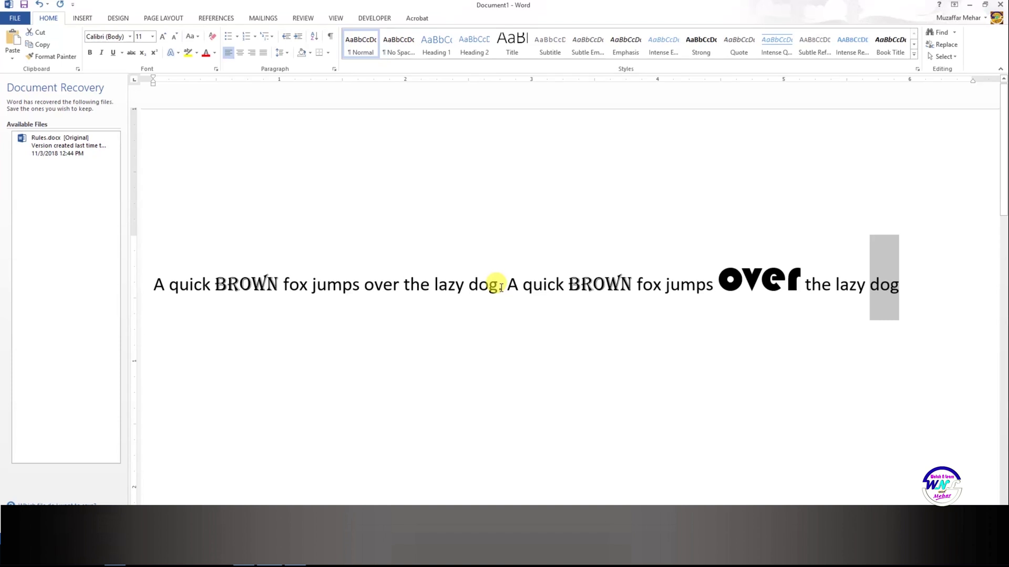
Write "A quick brown fox jumps over the lazy dog." as a new paragraph below the first line, correcting the mistyped word "quick"
{"action": "type", "text": "cuiqki"}
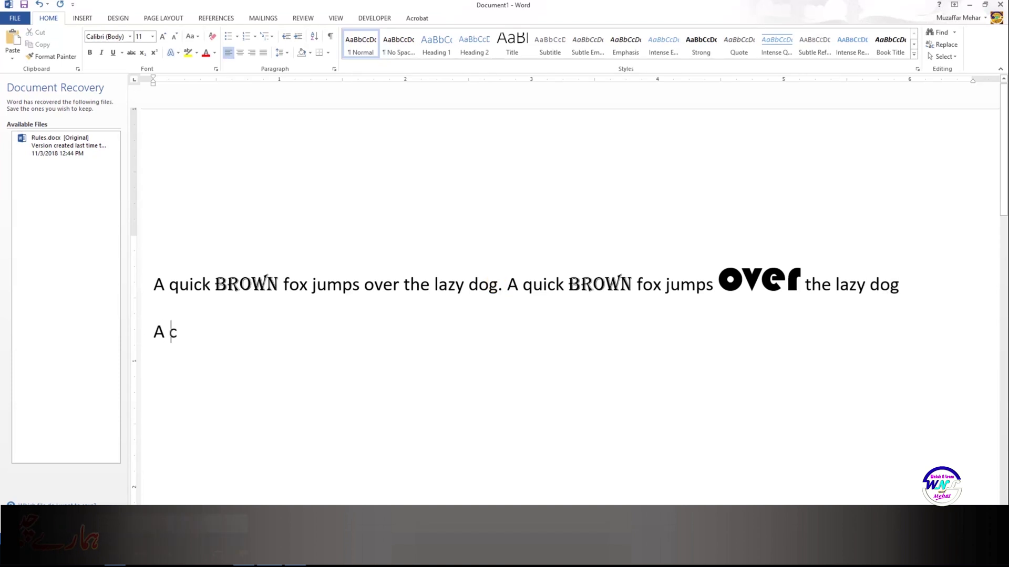
{"action": "key", "text": "BackSpace"}
{"action": "key", "text": "BackSpace"}
{"action": "key", "text": "BackSpace"}
{"action": "key", "text": "BackSpace"}
{"action": "key", "text": "BackSpace"}
{"action": "key", "text": "BackSpace"}
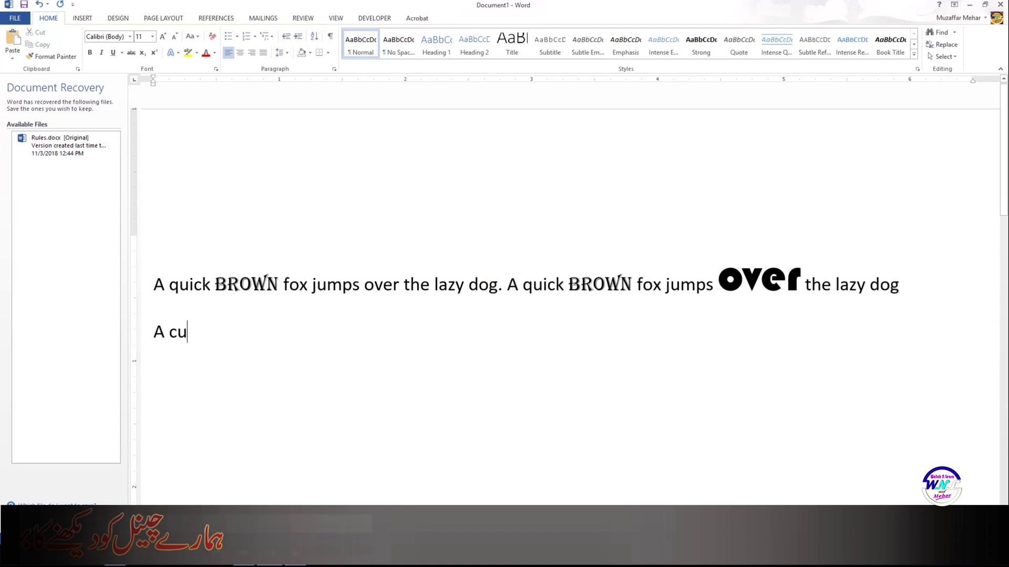
{"action": "type", "text": "quick br"}
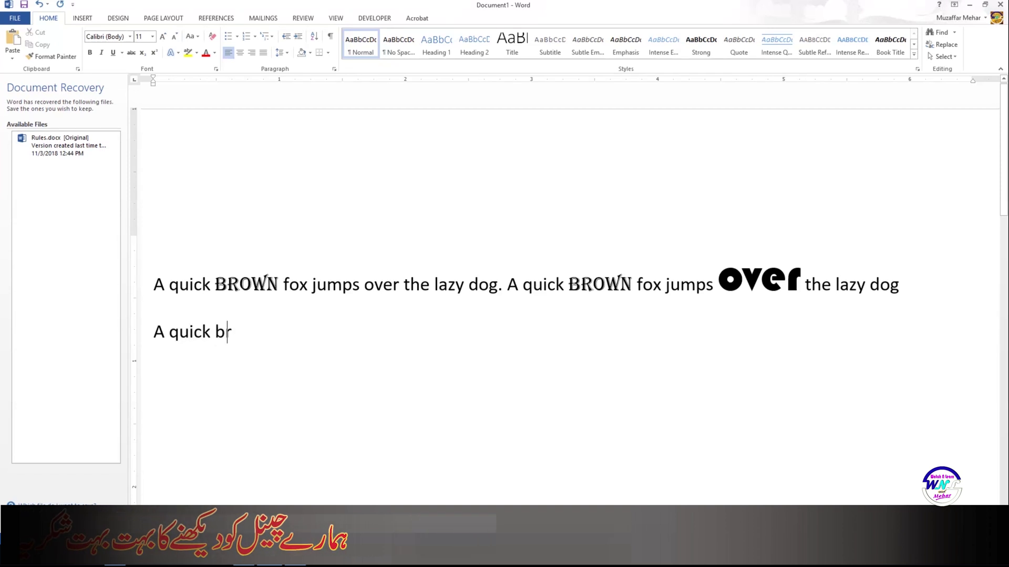
{"action": "type", "text": "own fox jumps over the lazy"}
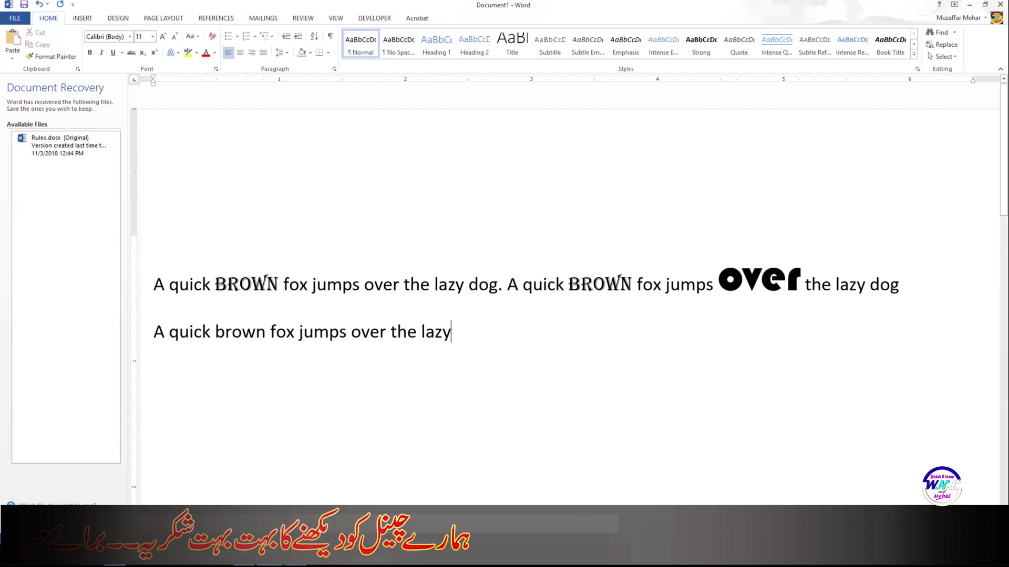
{"action": "key", "text": "BackSpace"}
{"action": "type", "text": "y dog."}
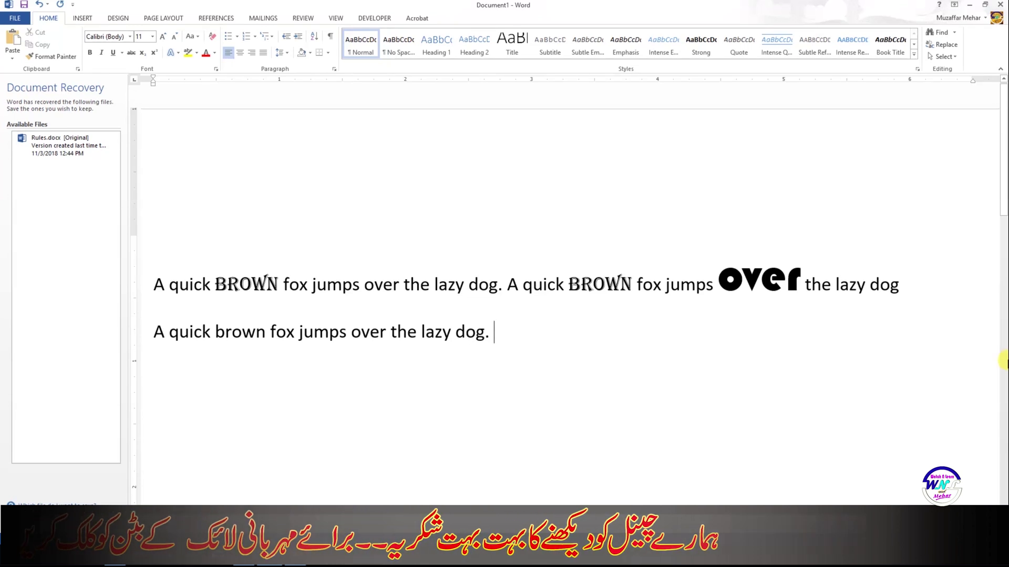
Copy the new paragraph's sentence and paste a duplicate directly after it on the same line
{"action": "key", "text": "shift+Home"}
{"action": "key", "text": "ctrl+c"}
{"action": "key", "text": "End"}
{"action": "key", "text": "ctrl+v"}
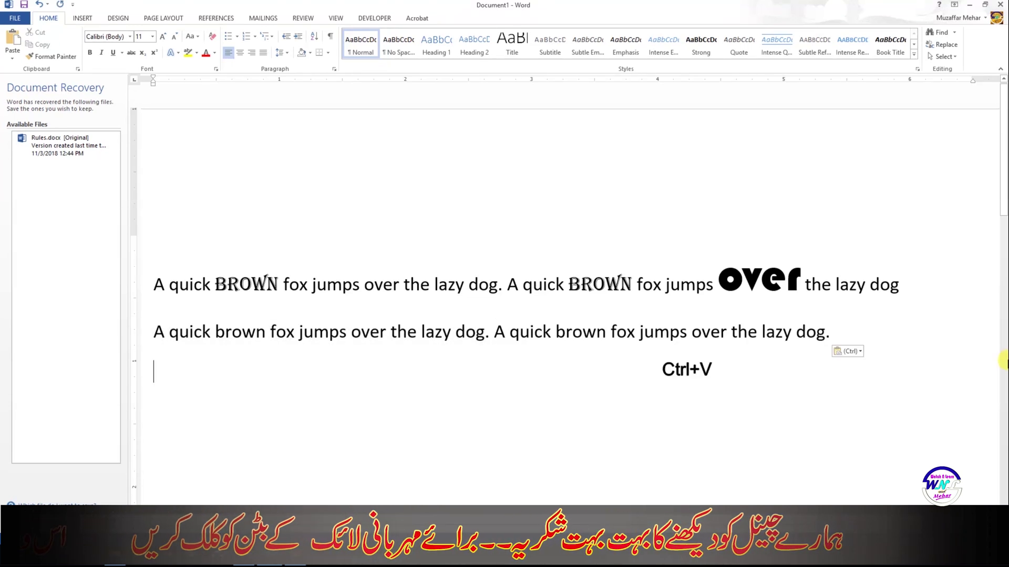
Select the duplicated sentence at the end of the second paragraph and change its case to UPPERCASE
{"action": "left_click", "coordinate": [493, 330]}
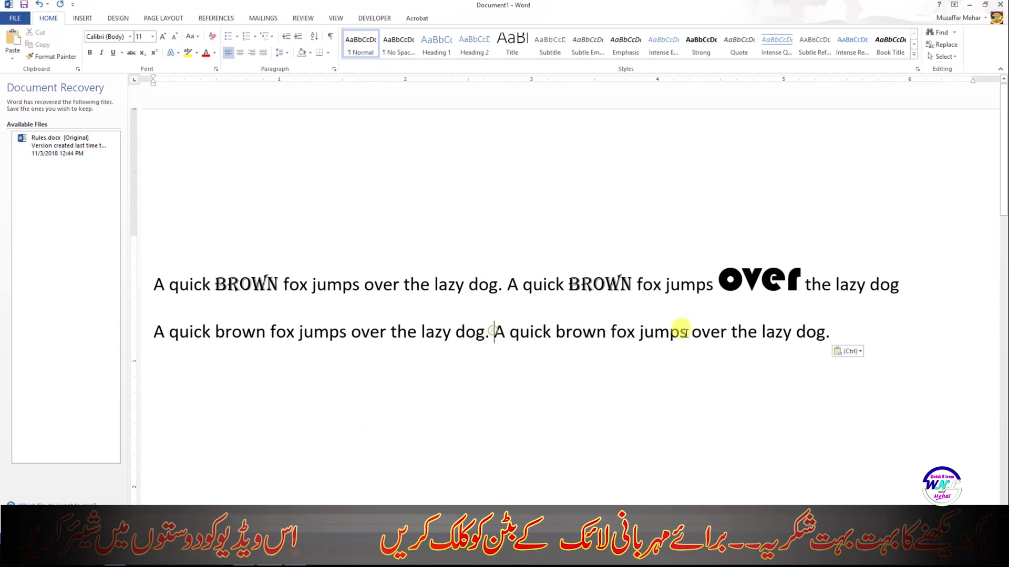
{"action": "left_click", "coordinate": [827, 331], "text": "shift"}
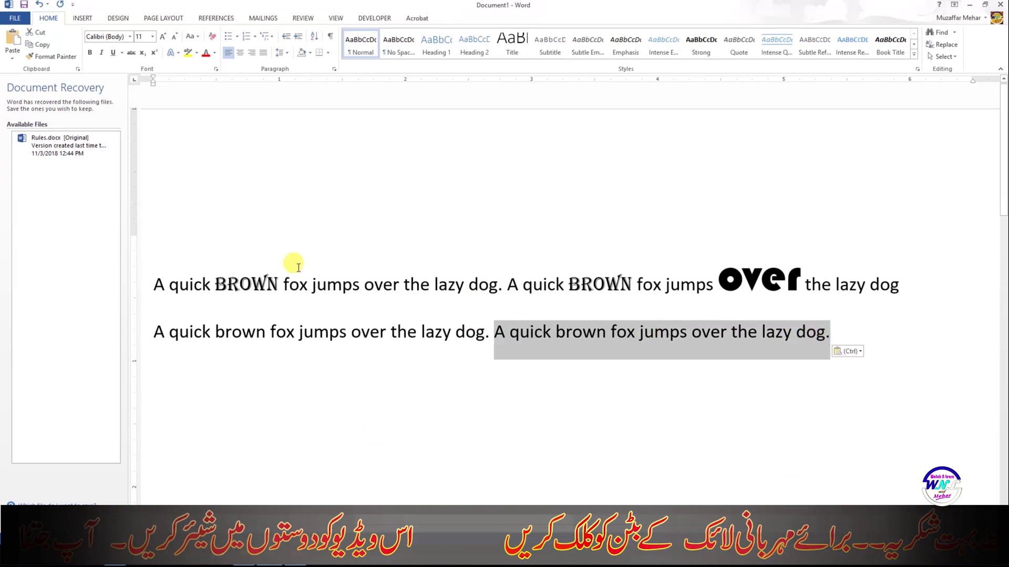
{"action": "left_click", "coordinate": [192, 36]}
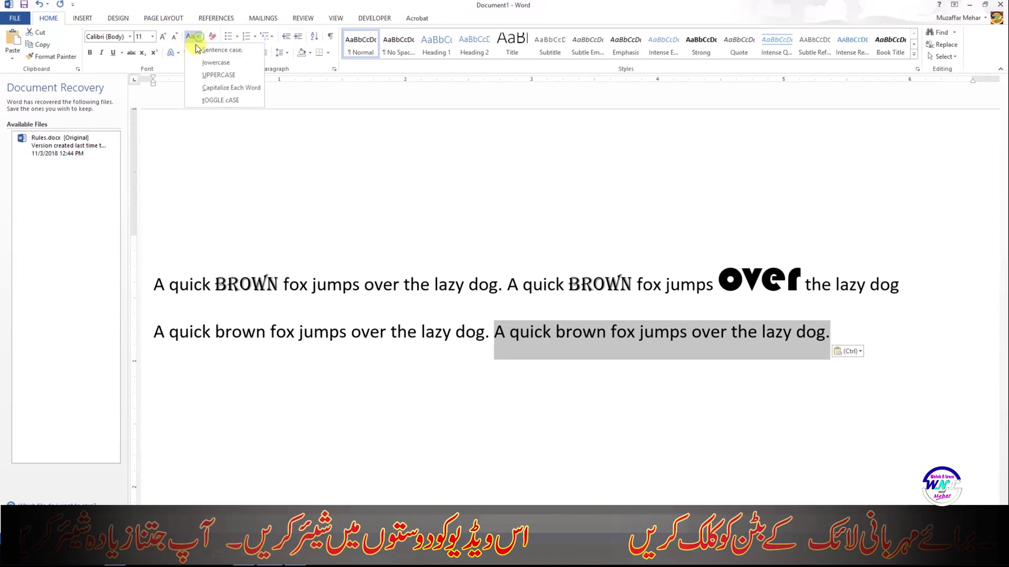
{"action": "left_click", "coordinate": [219, 74]}
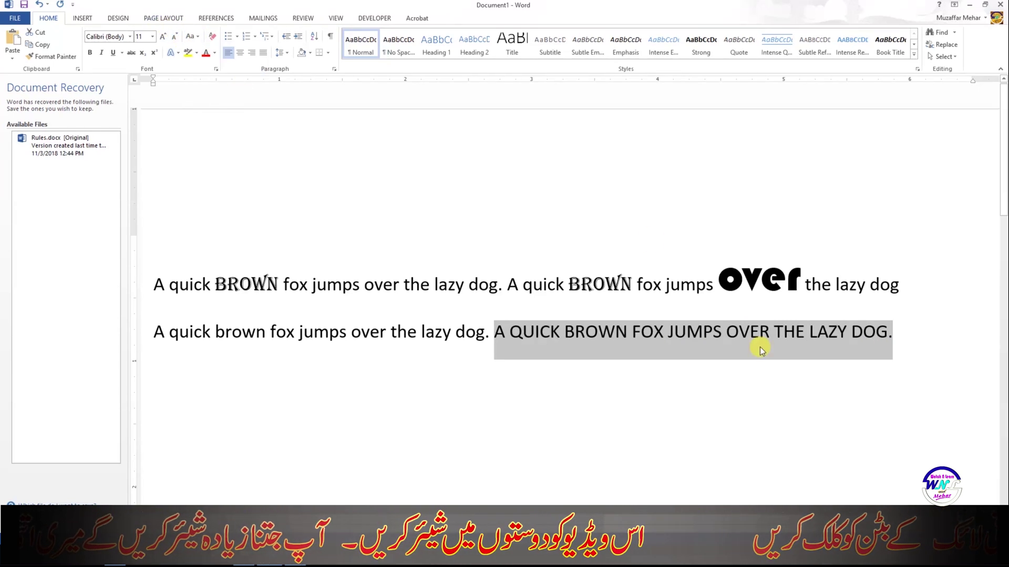
Change the selected duplicate sentence to lowercase, followed by Sentence case
{"action": "left_click", "coordinate": [196, 38]}
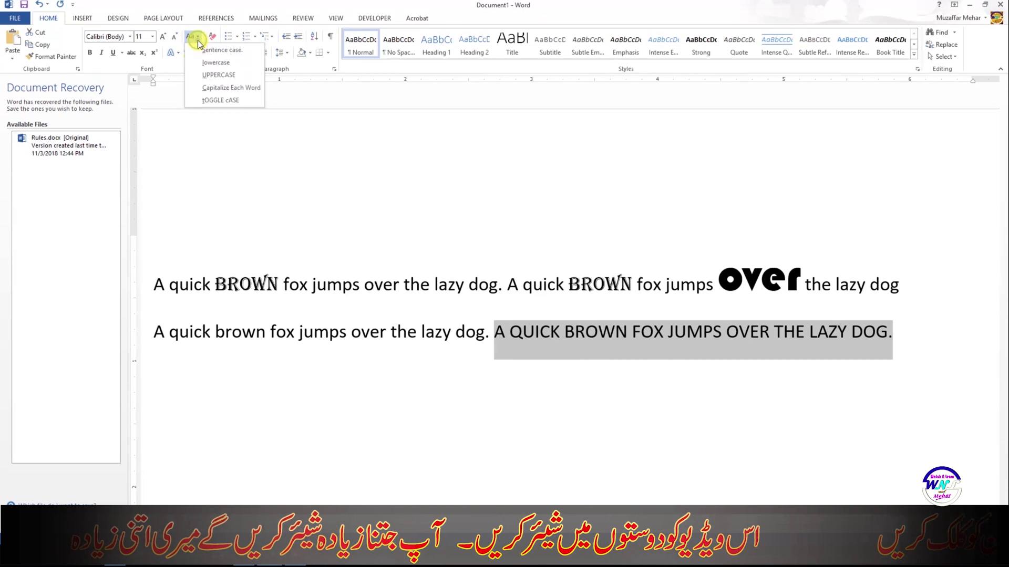
{"action": "left_click", "coordinate": [215, 62]}
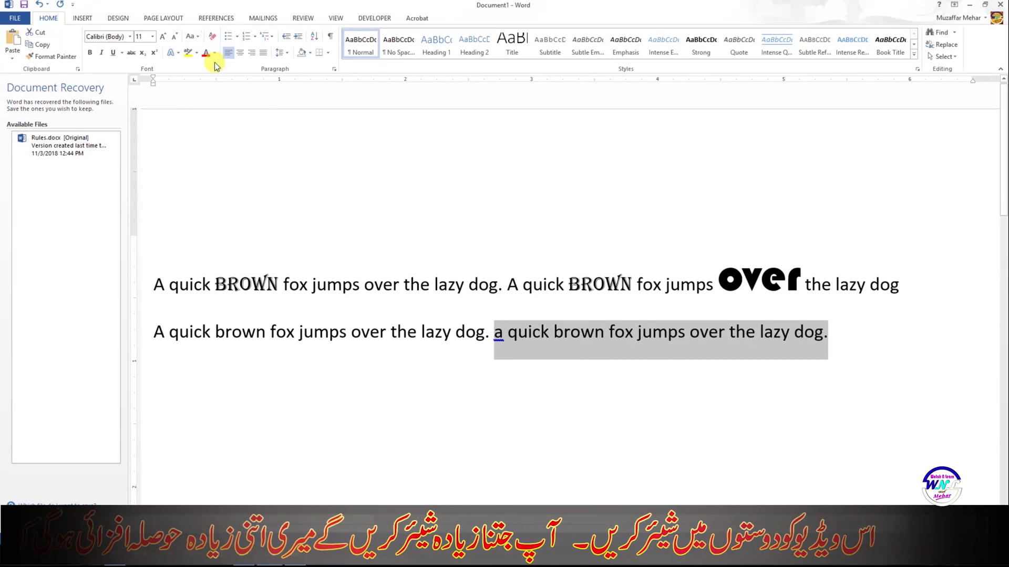
{"action": "left_click", "coordinate": [194, 36]}
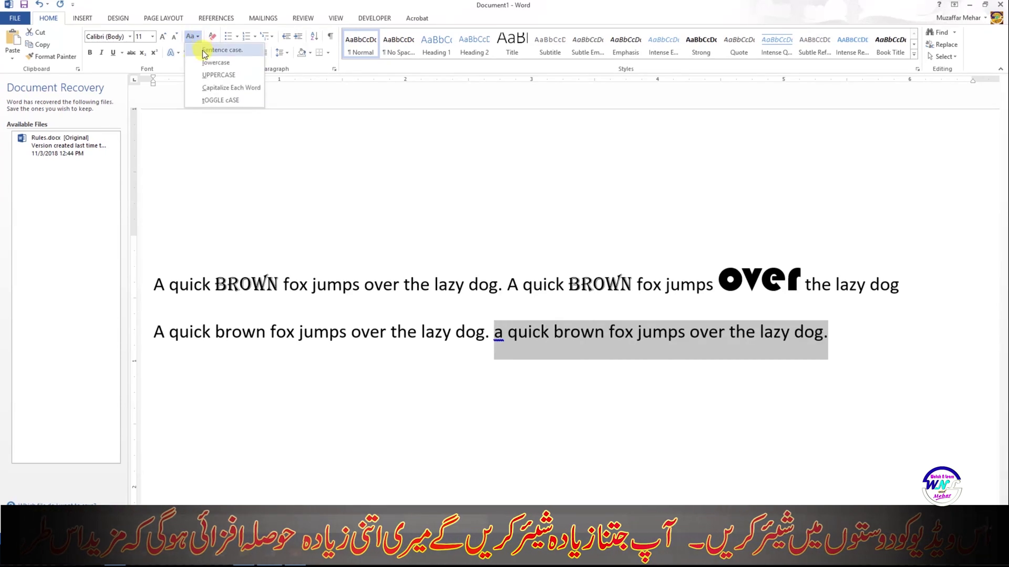
{"action": "left_click", "coordinate": [203, 51]}
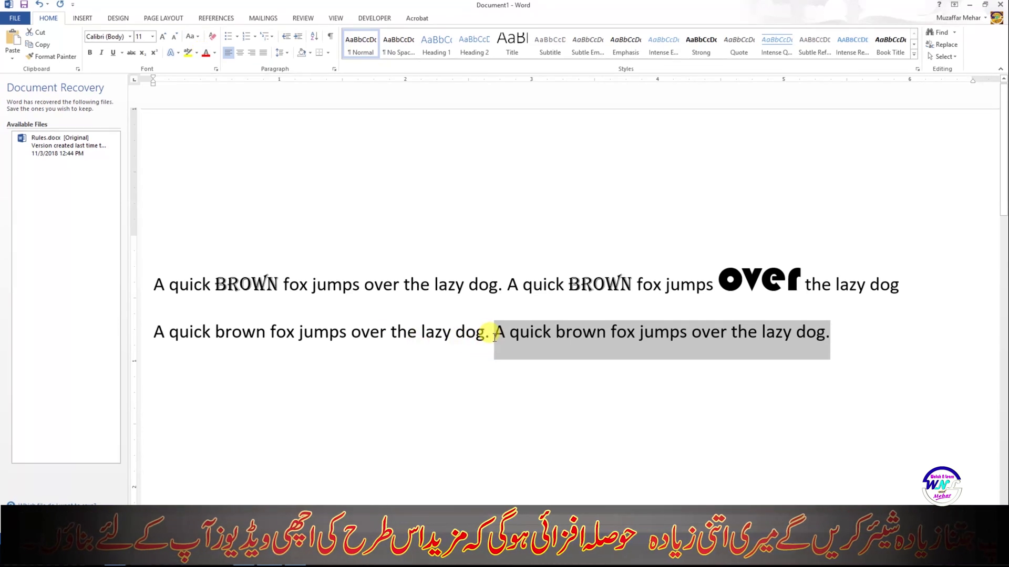
Apply Capitalize Each Word to the selected duplicate sentence and undo that case change
{"action": "left_click", "coordinate": [196, 36]}
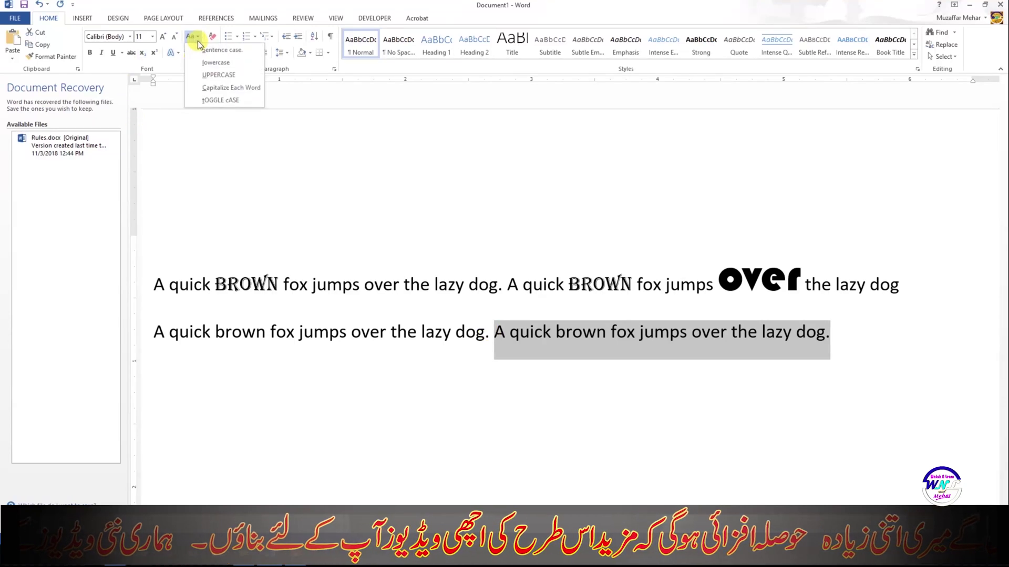
{"action": "left_click", "coordinate": [216, 87]}
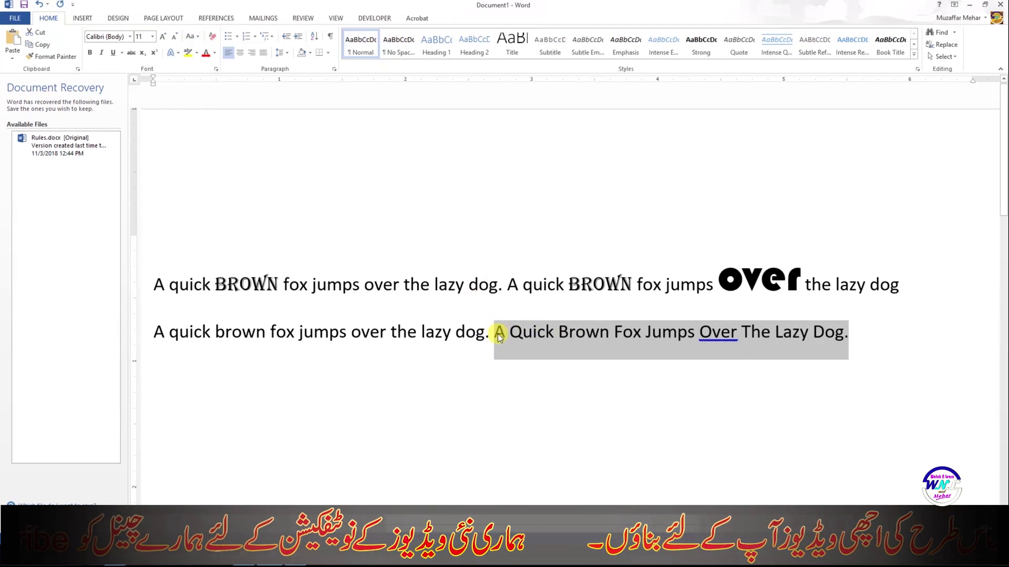
{"action": "key", "text": "ctrl+z"}
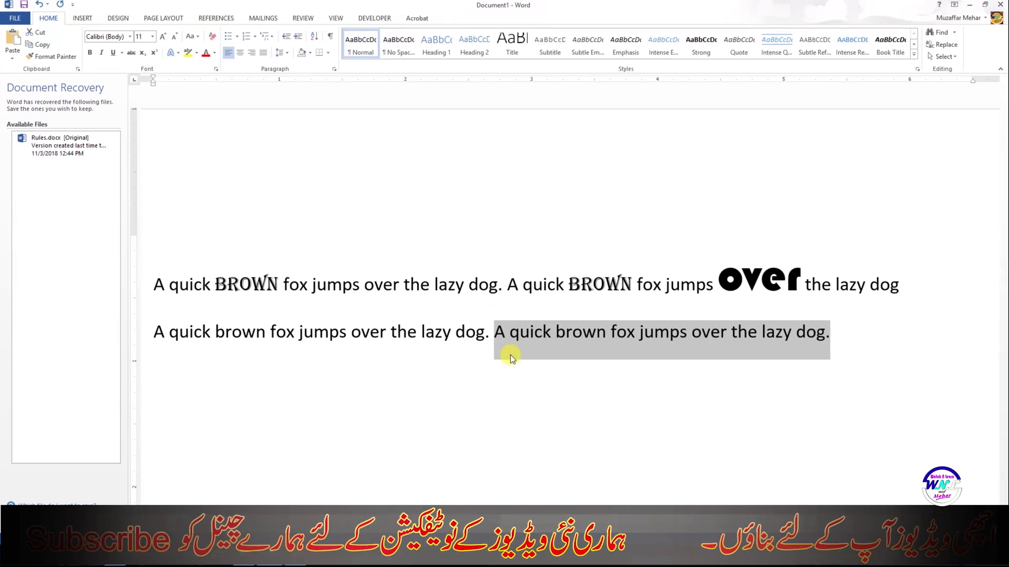
Cycle the selected duplicate sentence repeatedly through uppercase, lowercase and sentence case, ending with lowercase, and deselect it
{"action": "key", "text": "shift+F3"}
{"action": "key", "text": "shift+F3"}
{"action": "key", "text": "shift+F3"}
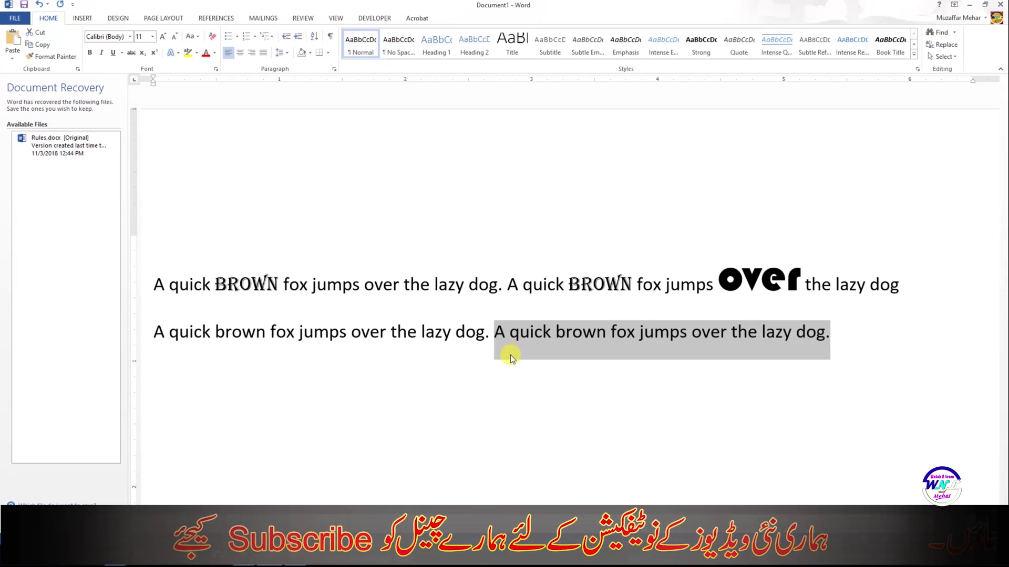
{"action": "key", "text": "shift+F3"}
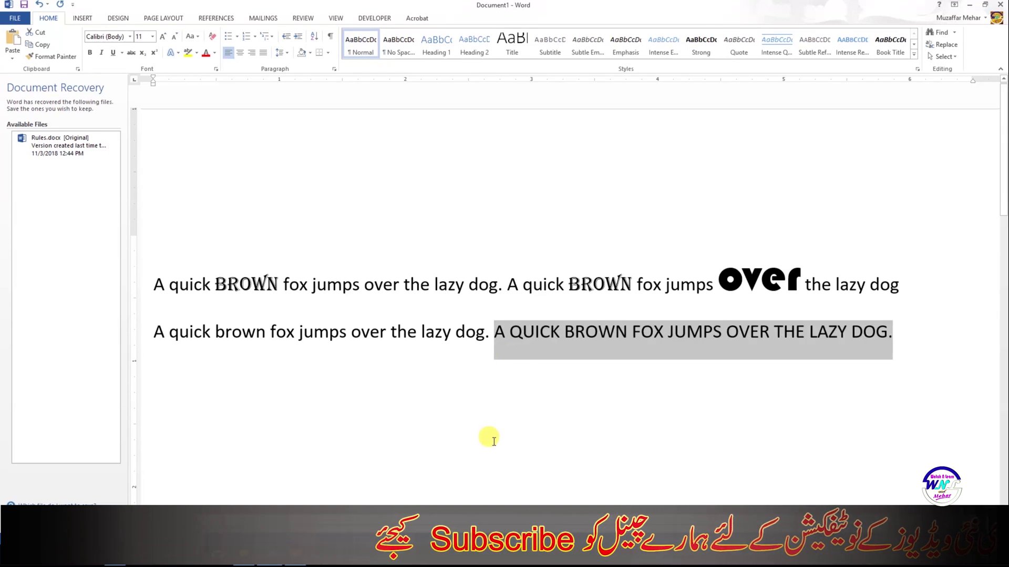
{"action": "key", "text": "shift+F3"}
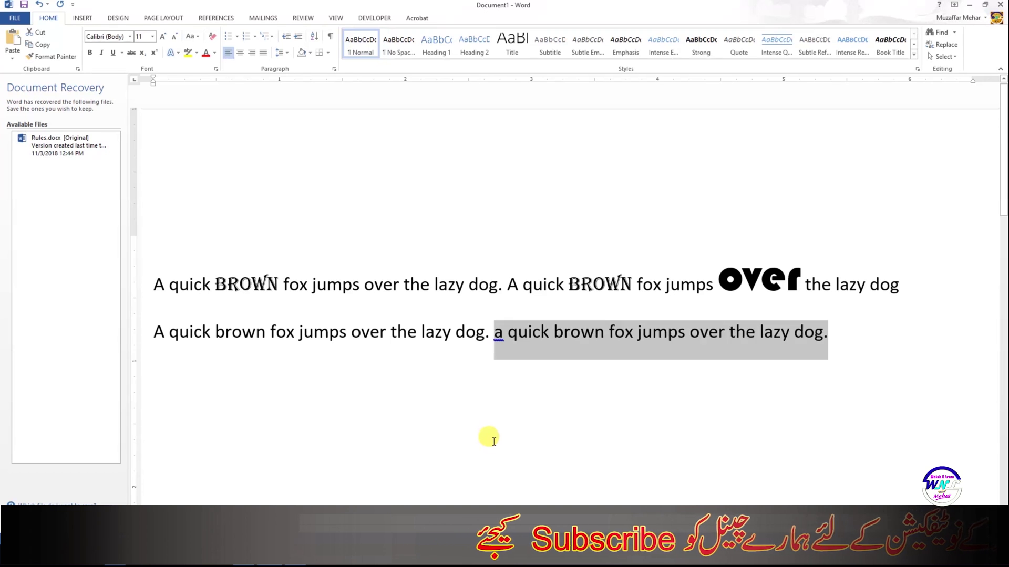
{"action": "key", "text": "shift+F3"}
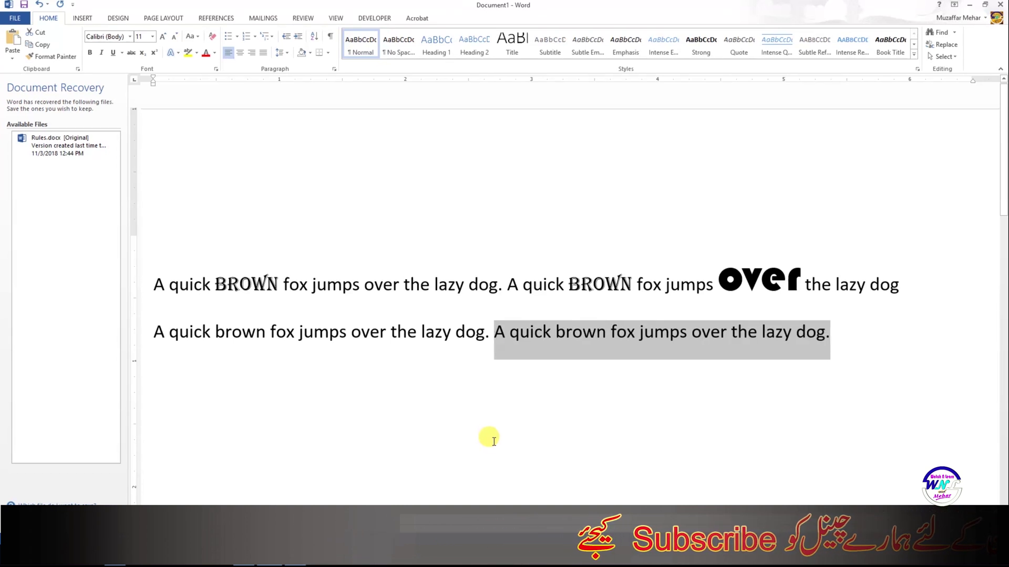
{"action": "key", "text": "shift+F3"}
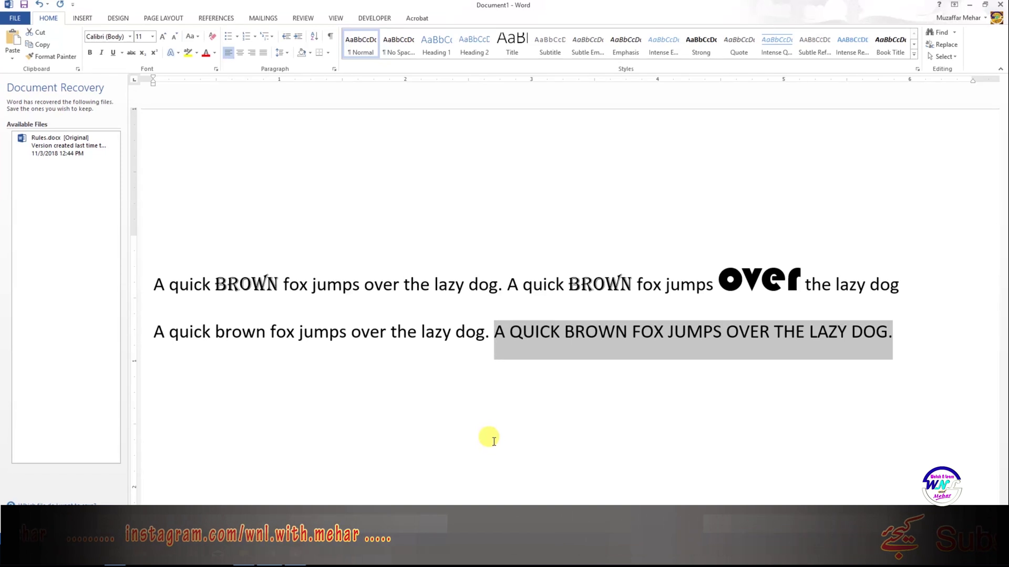
{"action": "left_click", "coordinate": [494, 331]}
{"action": "key", "text": "shift+F3"}
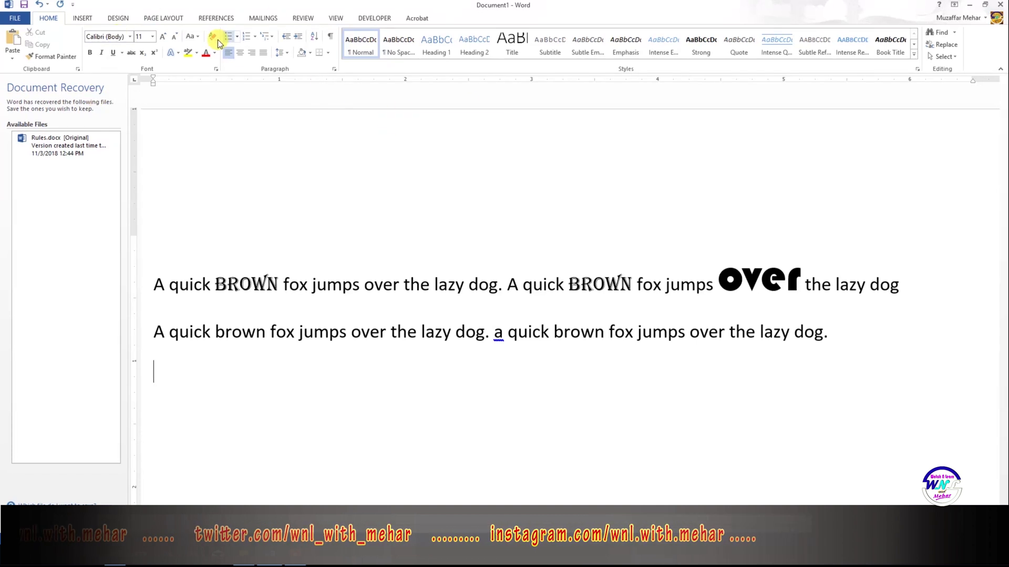
Select the enlarged word "over" in the first paragraph's second sentence and clear all its formatting
{"action": "left_click", "coordinate": [719, 283]}
{"action": "left_click_drag", "start_coordinate": [759, 289], "coordinate": [797, 281]}
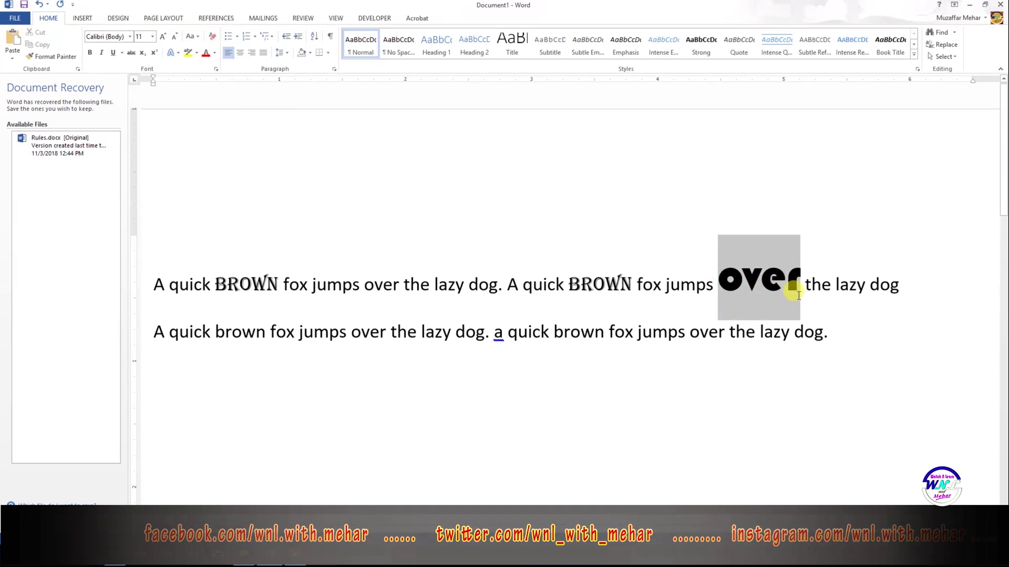
{"action": "left_click", "coordinate": [213, 36]}
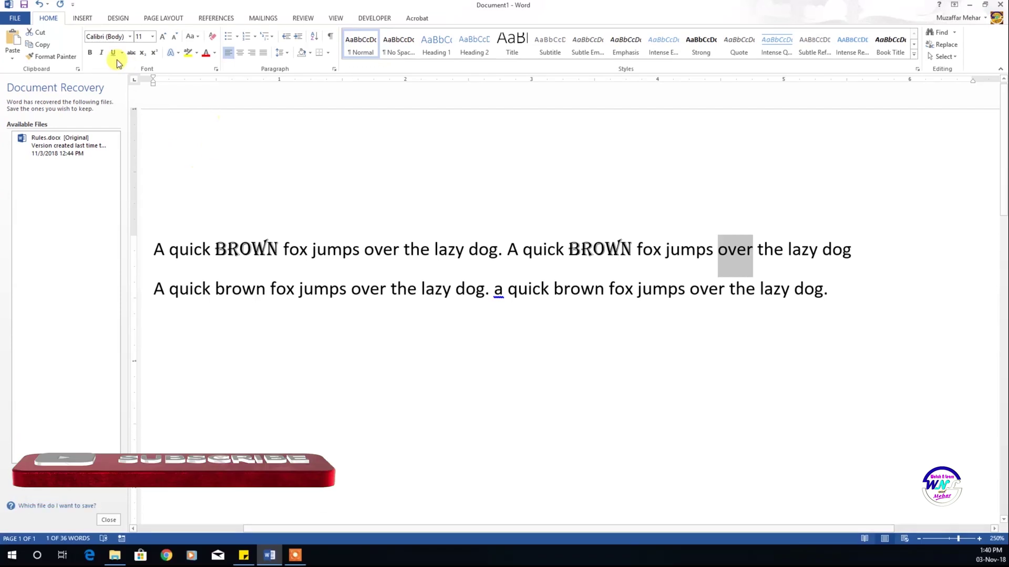
Make the selected word "over" bold and remove the bold formatting again
{"action": "left_click", "coordinate": [90, 56]}
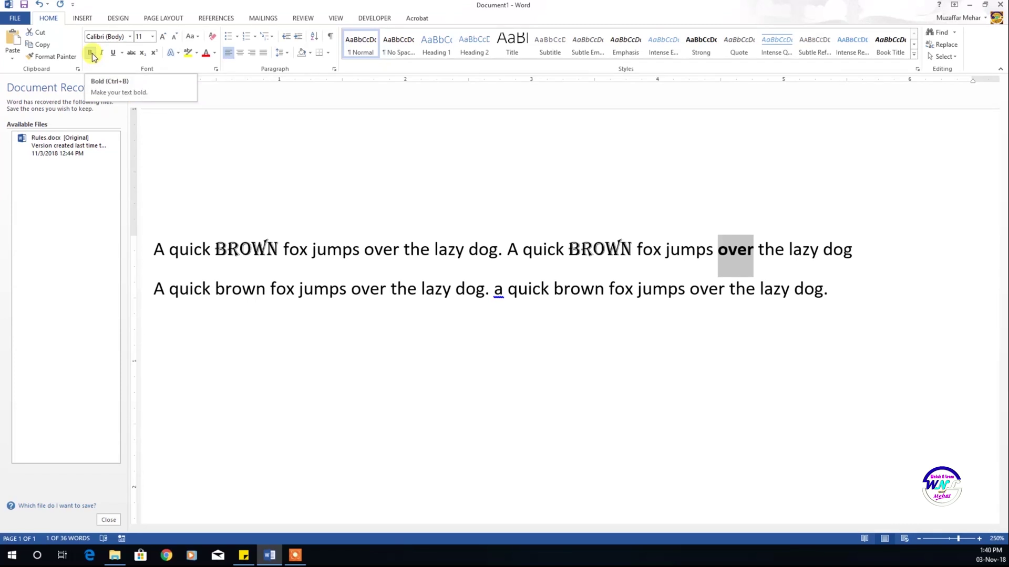
{"action": "left_click", "coordinate": [93, 53]}
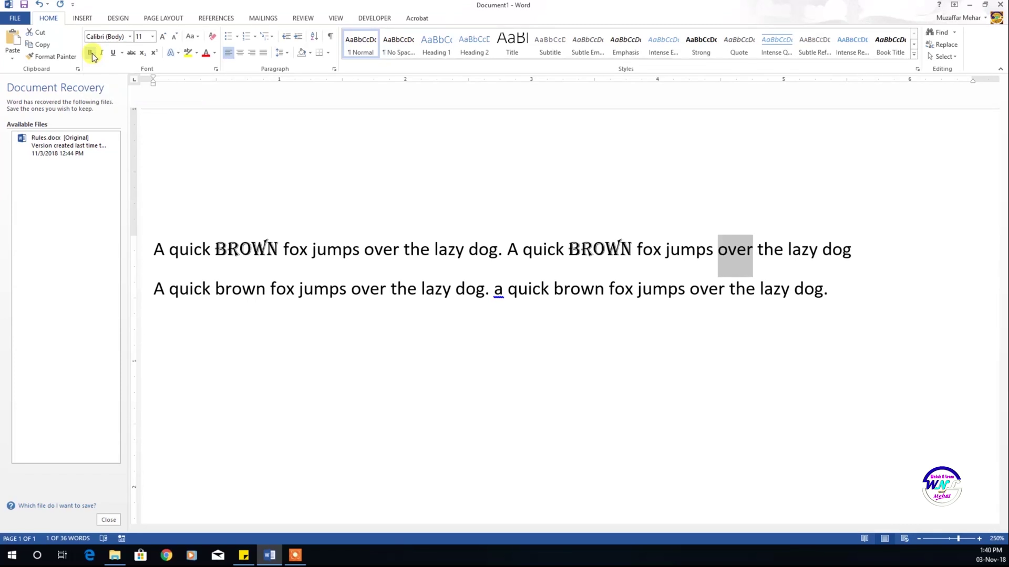
Toggle bold on and off once more for the selected word "over" and try italic formatting
{"action": "key", "text": "ctrl+b"}
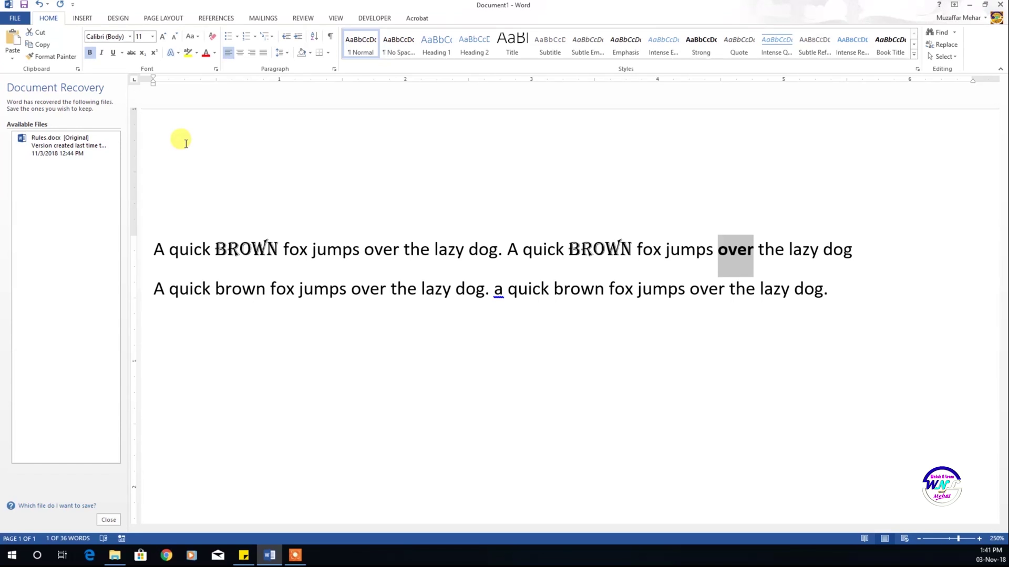
{"action": "key", "text": "ctrl+b"}
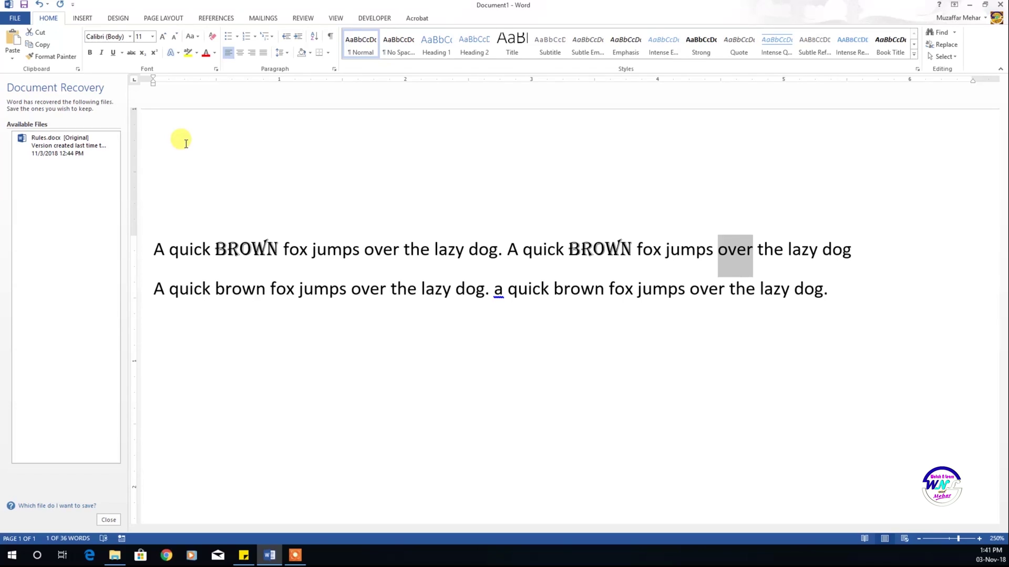
{"action": "left_click", "coordinate": [103, 54]}
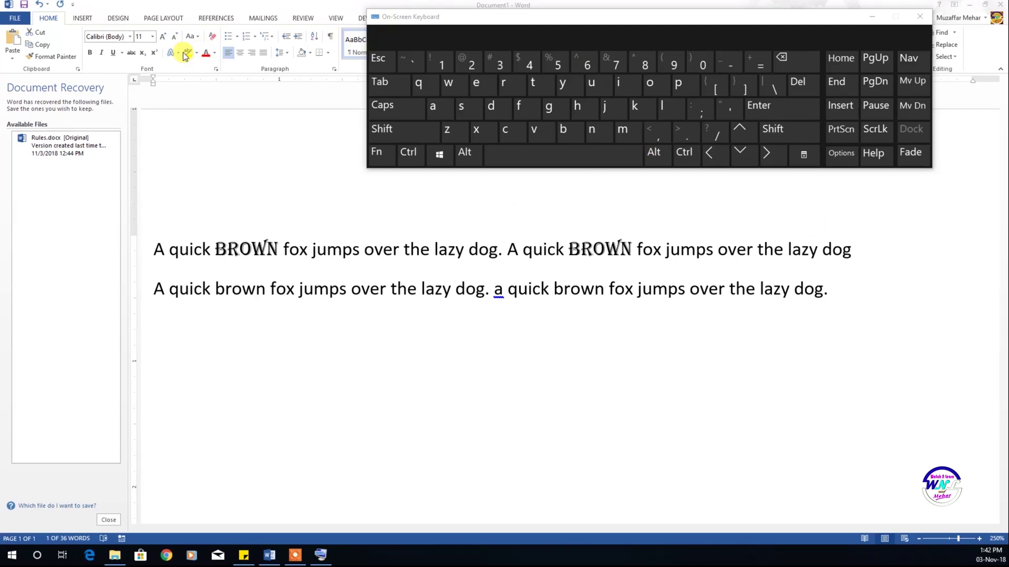
Add the uppercase line "TO WHOM IT MAY CONCERN" below the second paragraph, followed by a new empty line
{"action": "key", "text": "Caps_Lock"}
{"action": "key", "text": "Return"}
{"action": "type", "text": "TO WHOME"}
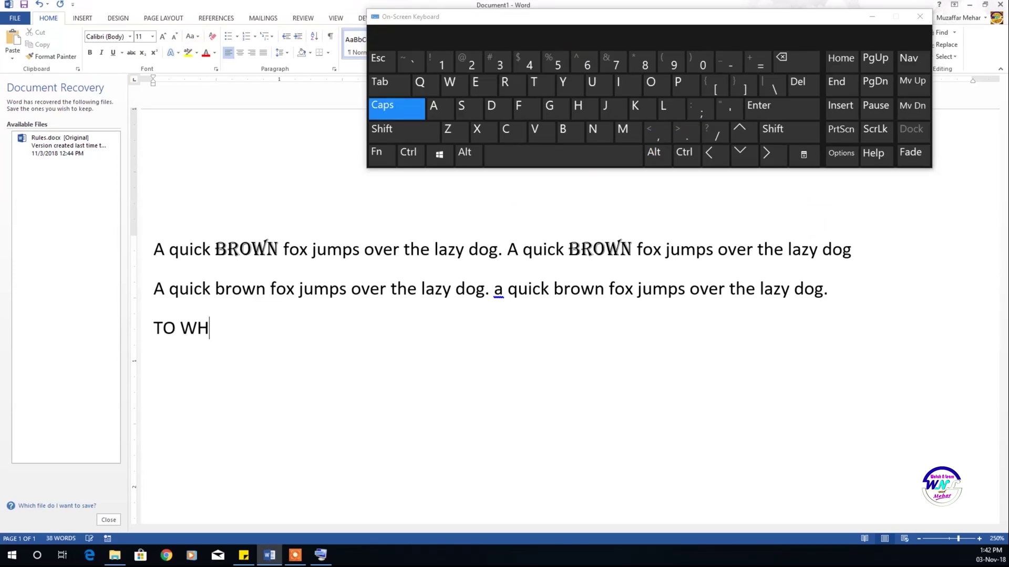
{"action": "key", "text": "BackSpace"}
{"action": "type", "text": "IT MAY CONCER"}
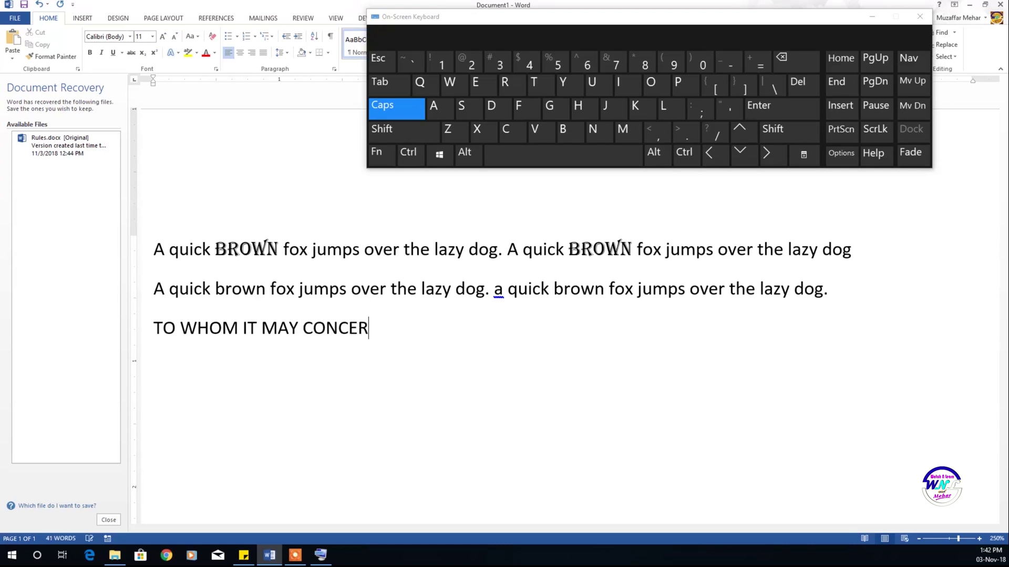
{"action": "type", "text": "N"}
{"action": "key", "text": "Return"}
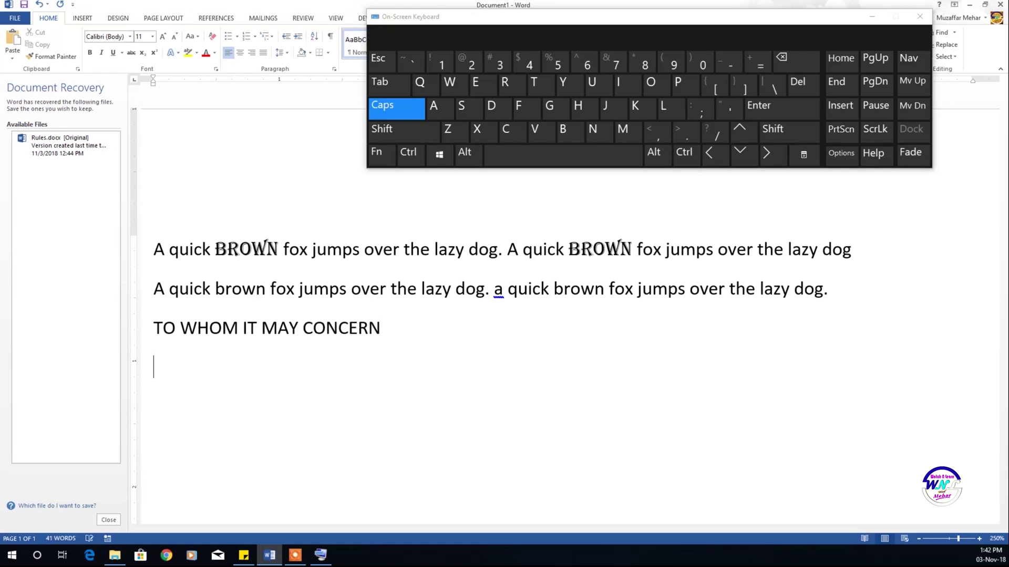
Select the "TO WHOM IT MAY CONCERN" line, underline it, switch the underline to the dot-dot-dash style, and deselect it
{"action": "left_click", "coordinate": [153, 328]}
{"action": "key", "text": "shift+Down"}
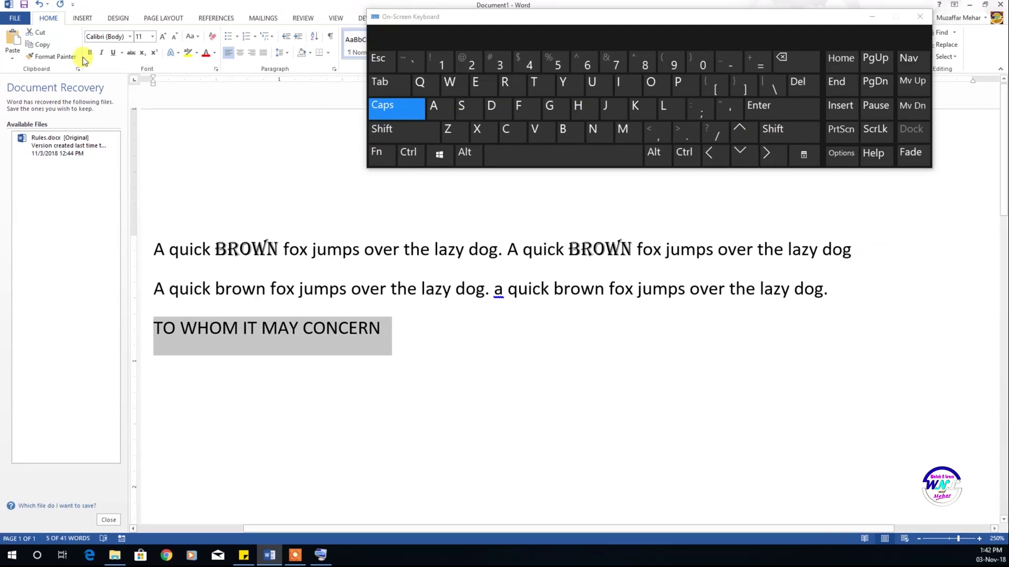
{"action": "left_click", "coordinate": [114, 54]}
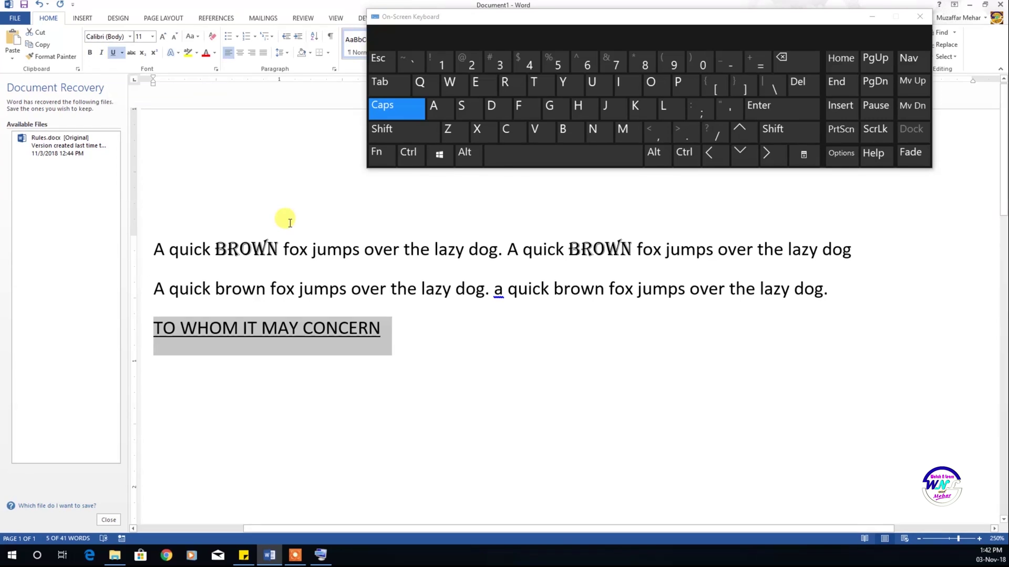
{"action": "left_click", "coordinate": [122, 55]}
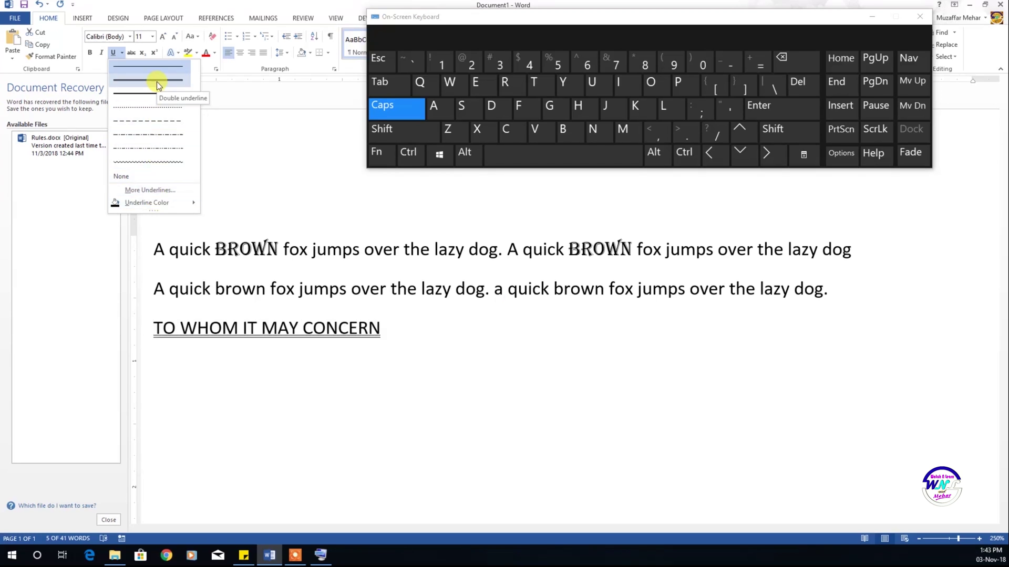
{"action": "left_click", "coordinate": [159, 153]}
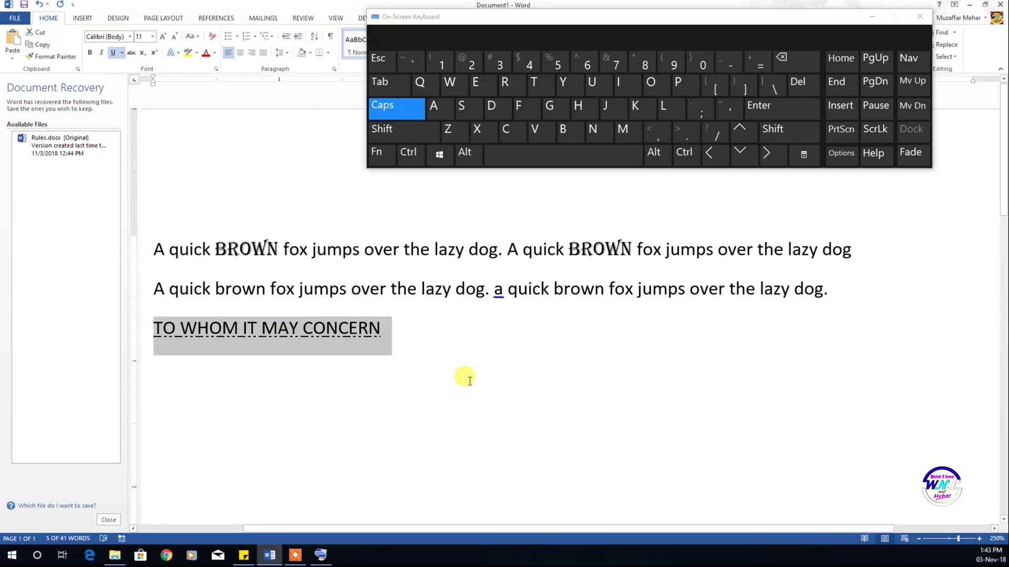
{"action": "left_click", "coordinate": [422, 341]}
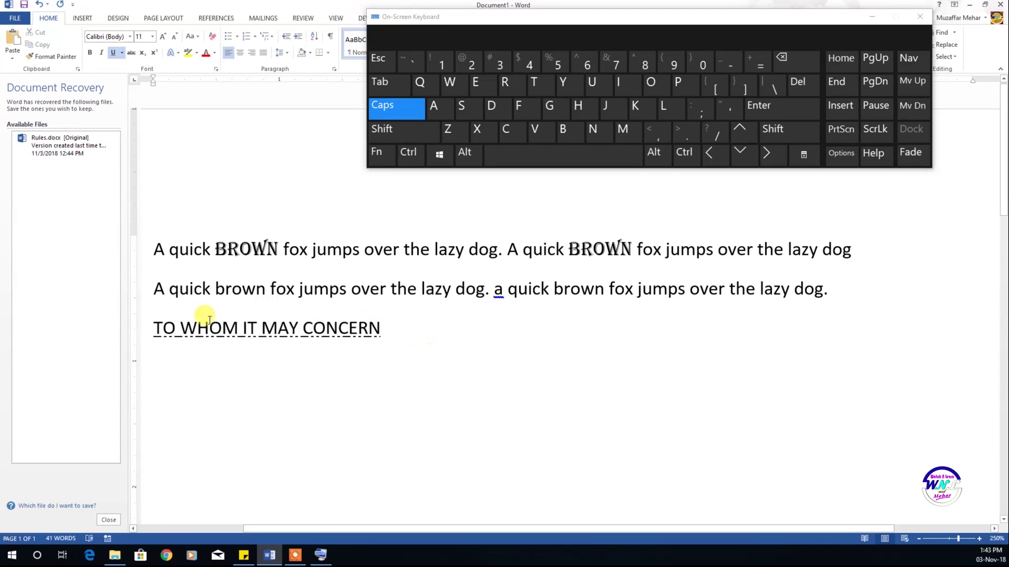
Reselect the "TO WHOM IT MAY CONCERN" line, remove its underline and apply a plain single underline
{"action": "left_click_drag", "start_coordinate": [269, 327], "coordinate": [380, 328]}
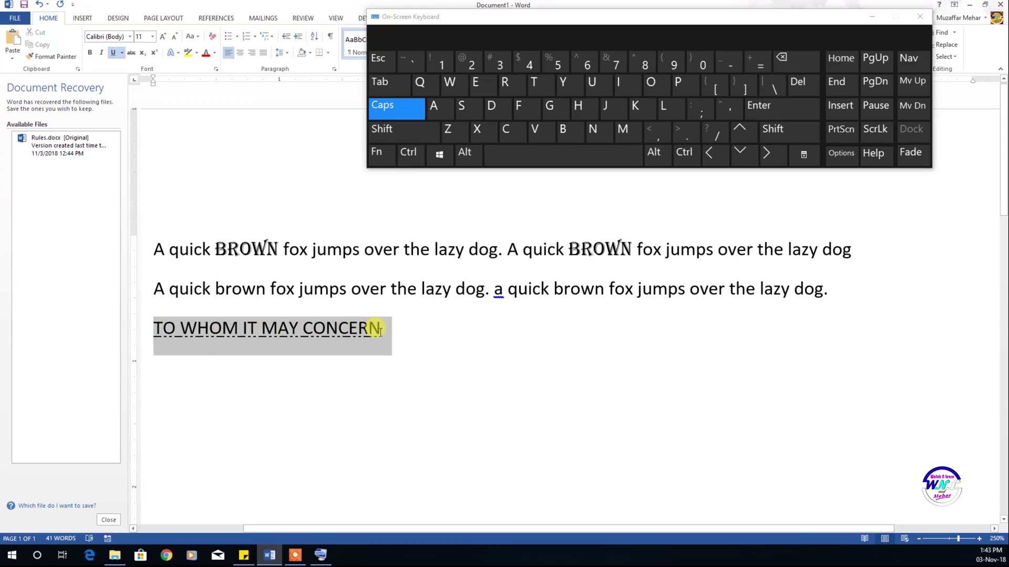
{"action": "left_click", "coordinate": [115, 54]}
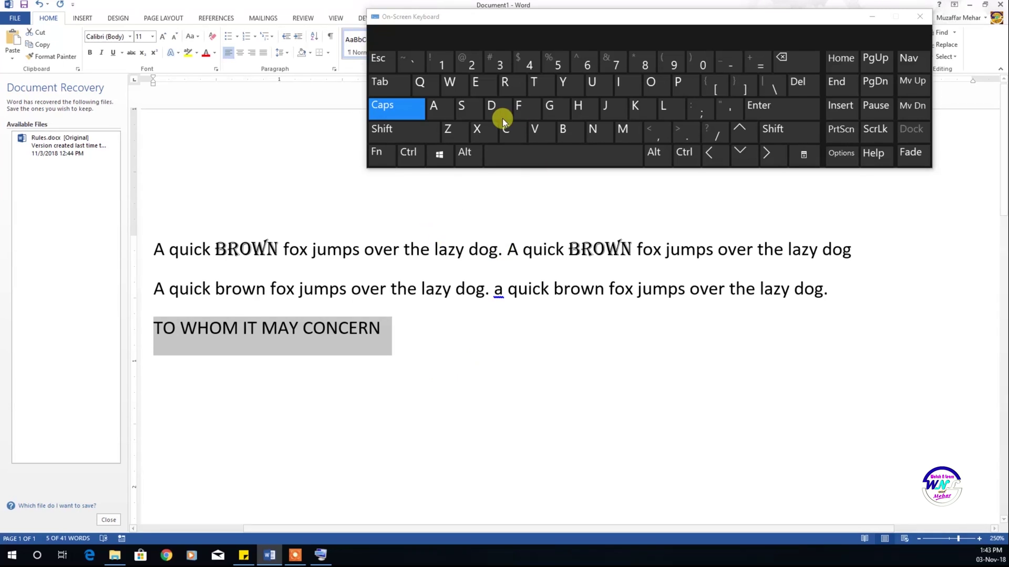
{"action": "left_click", "coordinate": [409, 153]}
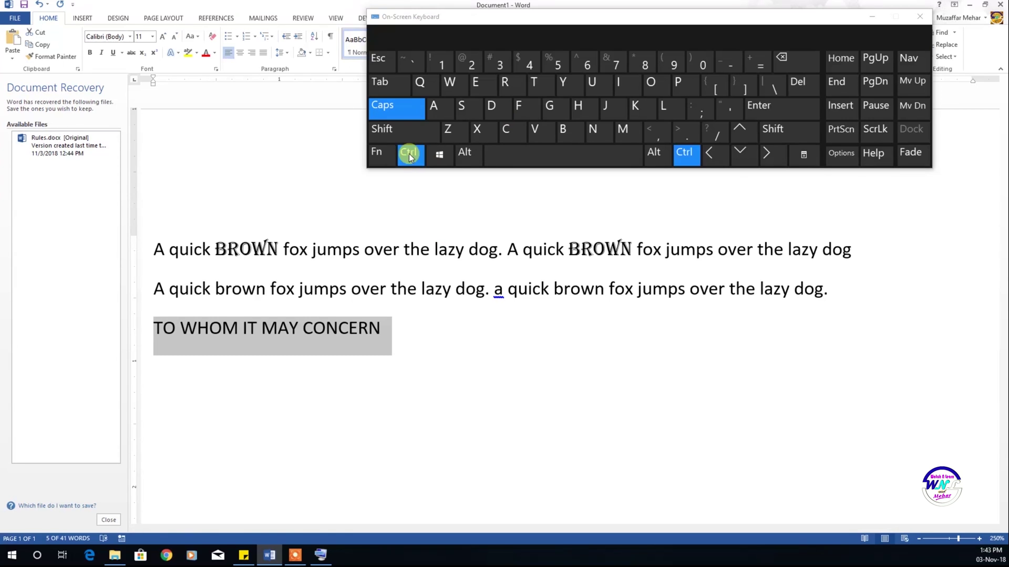
{"action": "left_click", "coordinate": [591, 84]}
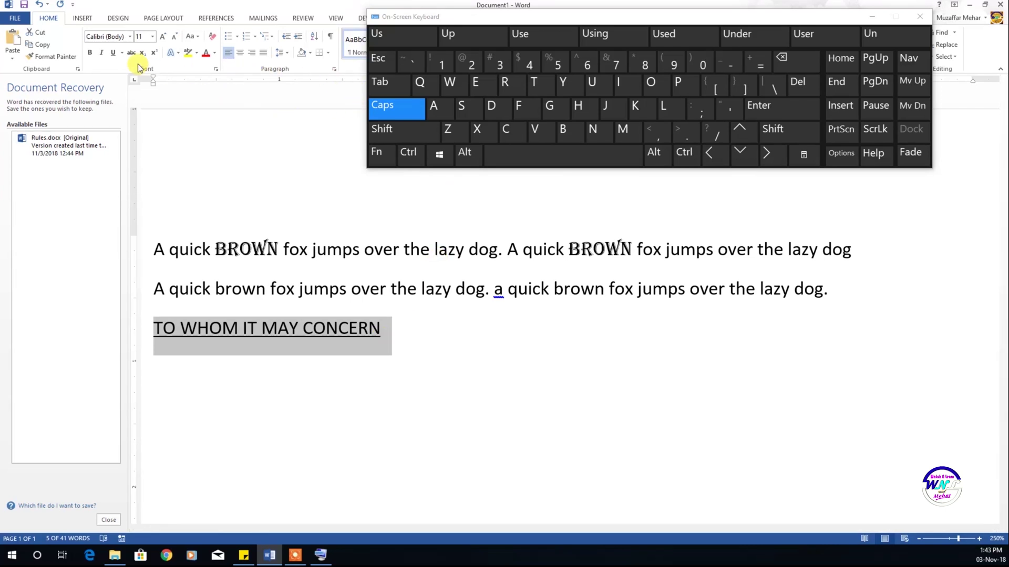
Change the underline of the selected "TO WHOM IT MAY CONCERN" line to double, and switch it back to single
{"action": "left_click", "coordinate": [123, 55]}
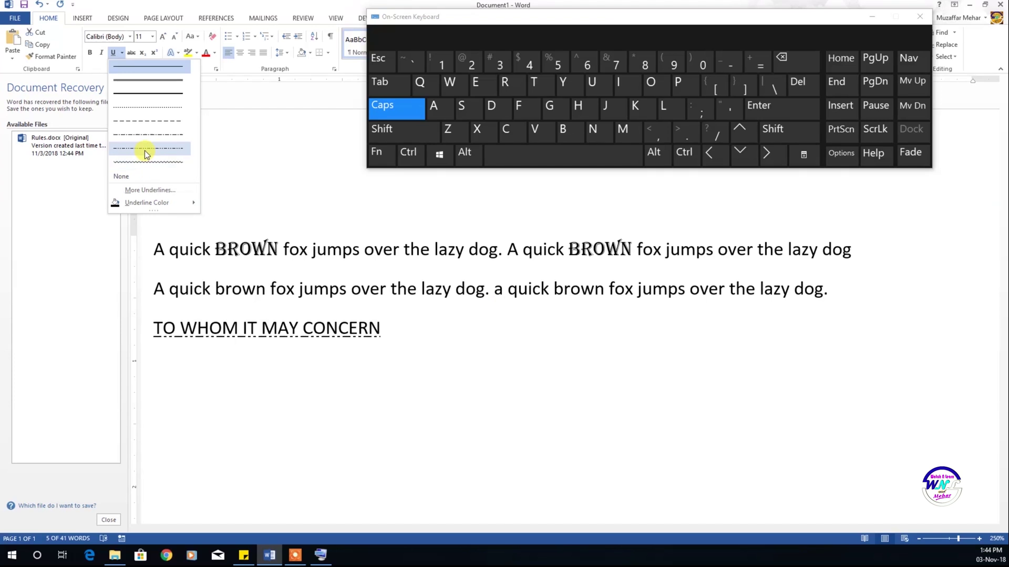
{"action": "left_click", "coordinate": [153, 68]}
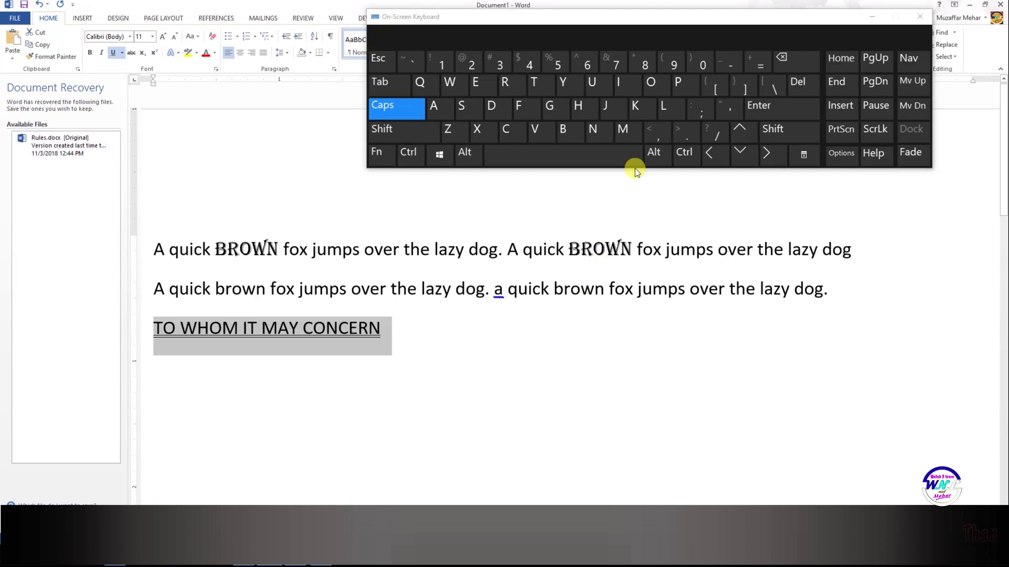
{"action": "left_click", "coordinate": [409, 153]}
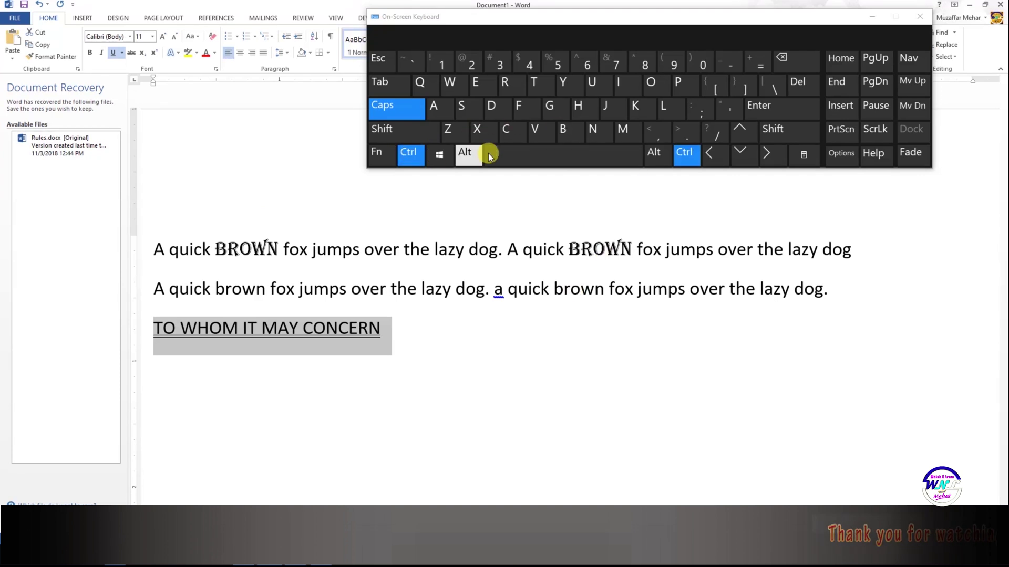
{"action": "left_click", "coordinate": [589, 84]}
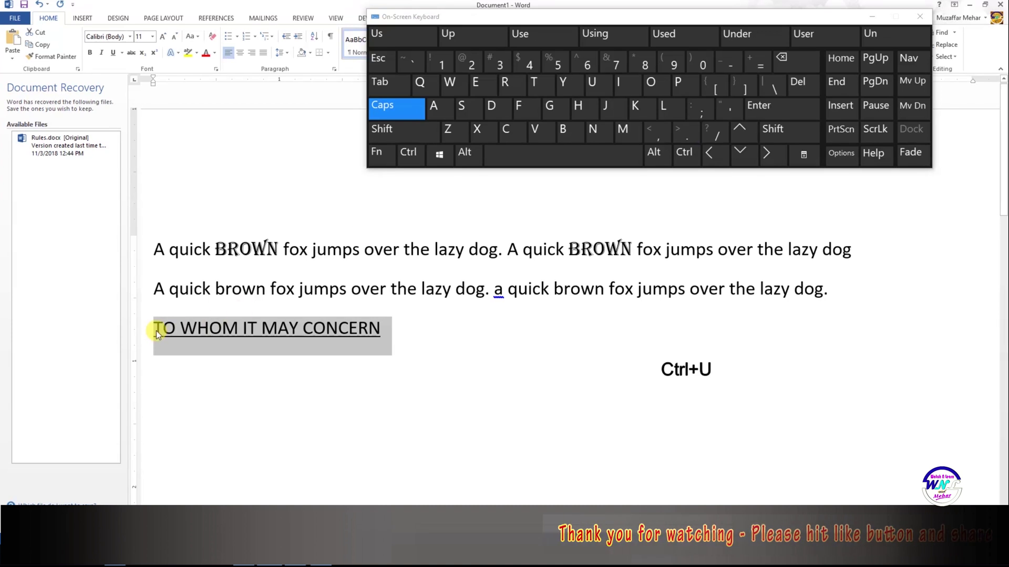
Toggle the underline of the selected "TO WHOM IT MAY CONCERN" line off and on repeatedly, ending with the double style
{"action": "left_click", "coordinate": [415, 153]}
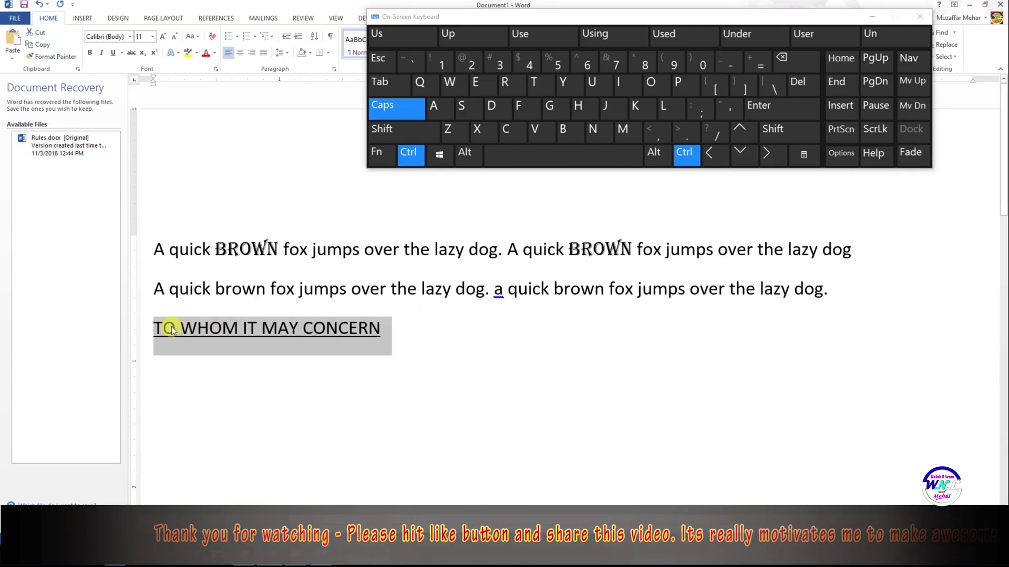
{"action": "left_click", "coordinate": [113, 53]}
{"action": "left_click", "coordinate": [113, 53]}
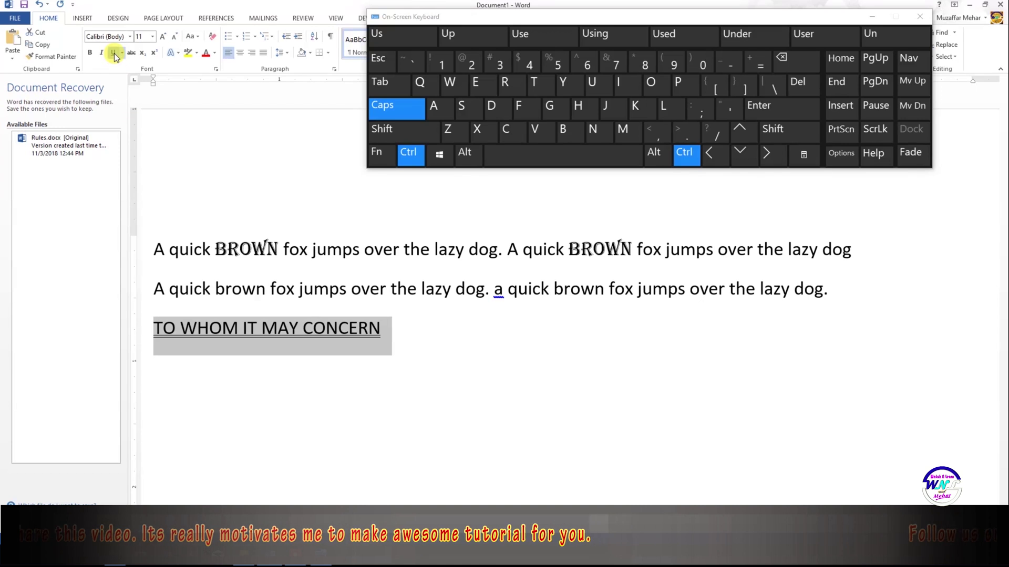
{"action": "left_click", "coordinate": [113, 53]}
{"action": "left_click", "coordinate": [114, 53]}
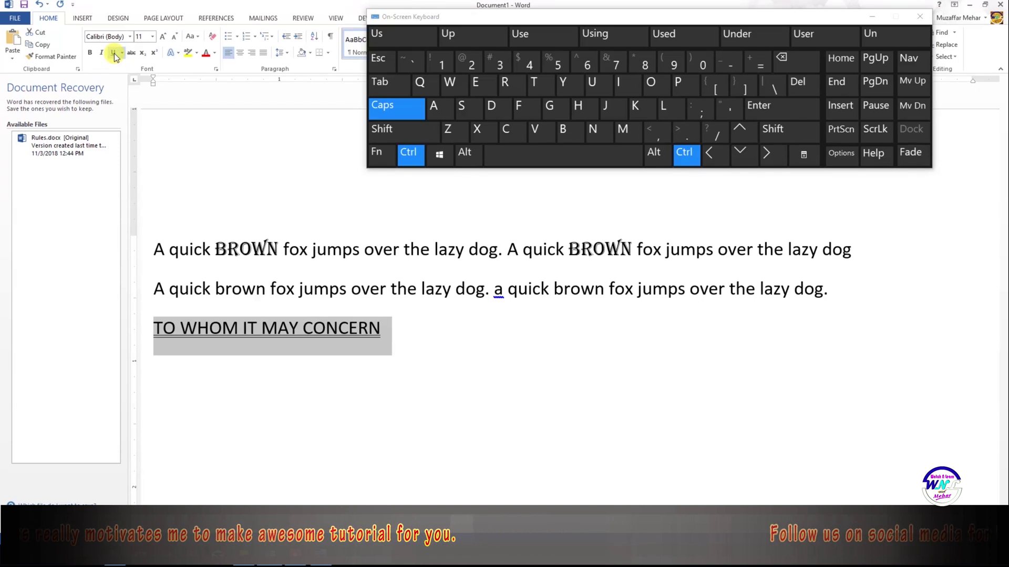
Apply a dashed underline to the selected "TO WHOM IT MAY CONCERN" line and remove the underline again
{"action": "left_click", "coordinate": [122, 53]}
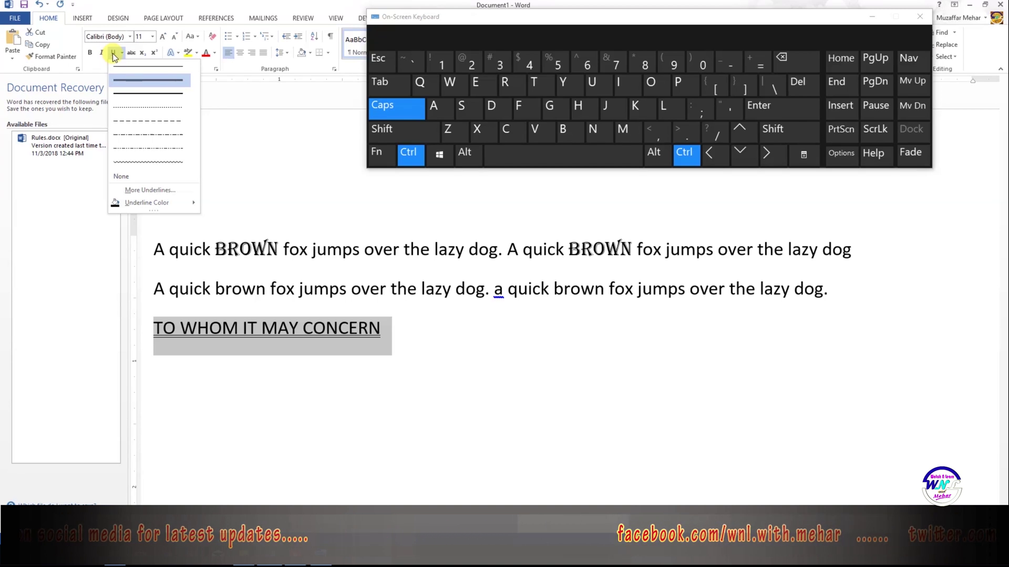
{"action": "left_click", "coordinate": [143, 119]}
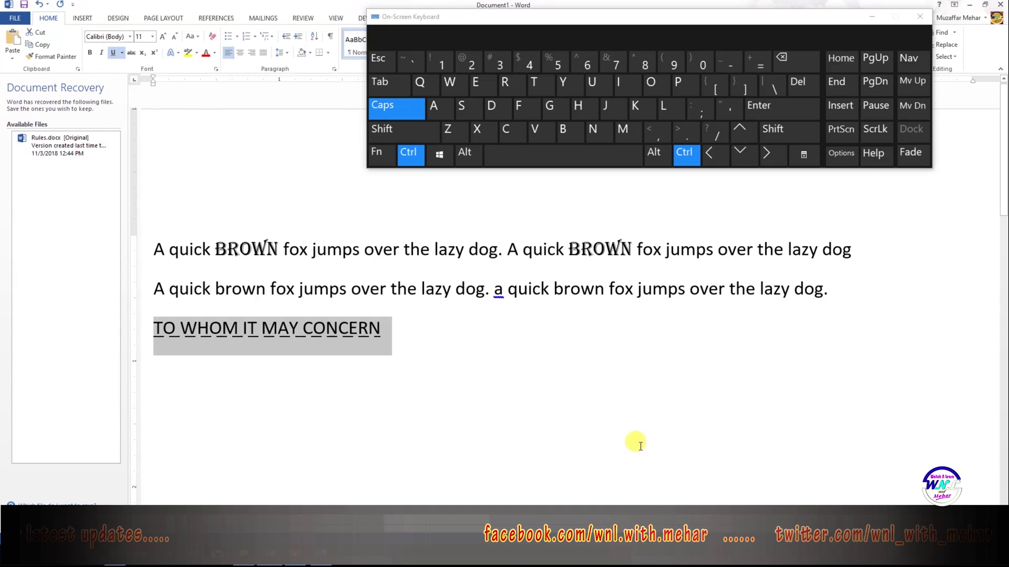
{"action": "left_click", "coordinate": [112, 53]}
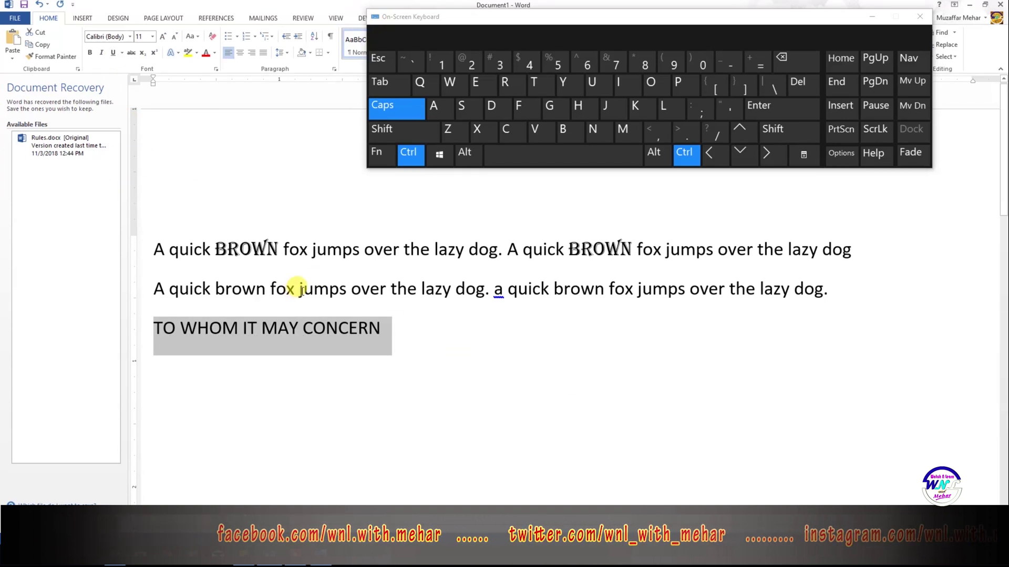
{"action": "left_click_drag", "start_coordinate": [153, 288], "coordinate": [608, 288]}
{"action": "left_click", "coordinate": [341, 327], "text": "ctrl"}
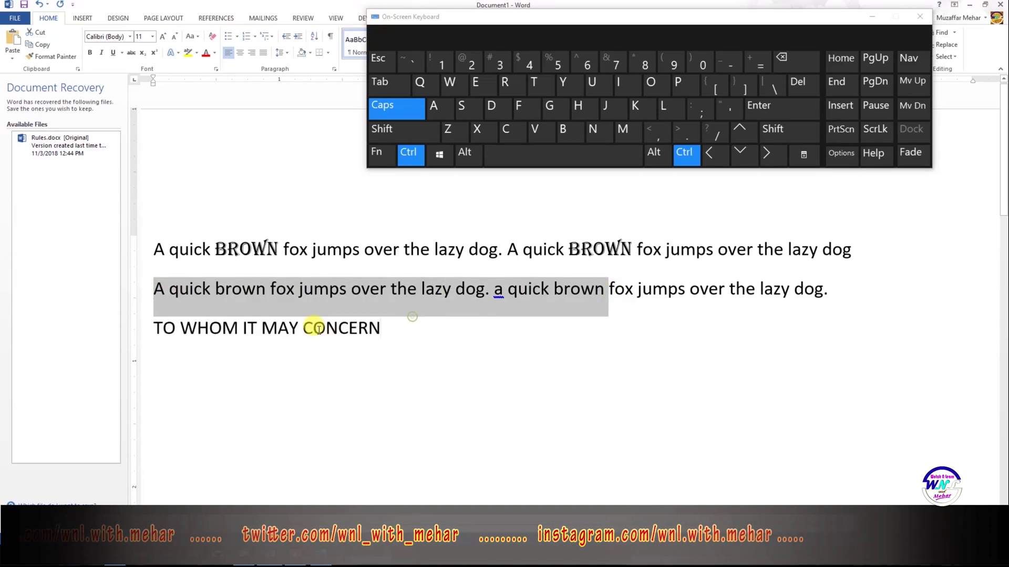
{"action": "left_click", "coordinate": [154, 289], "text": "ctrl"}
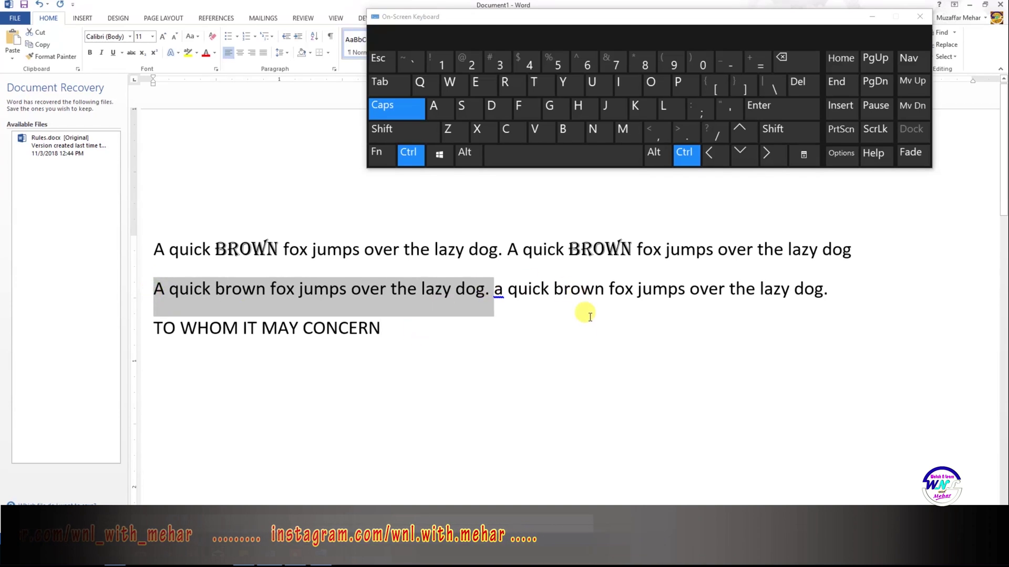
{"action": "left_click", "coordinate": [418, 159]}
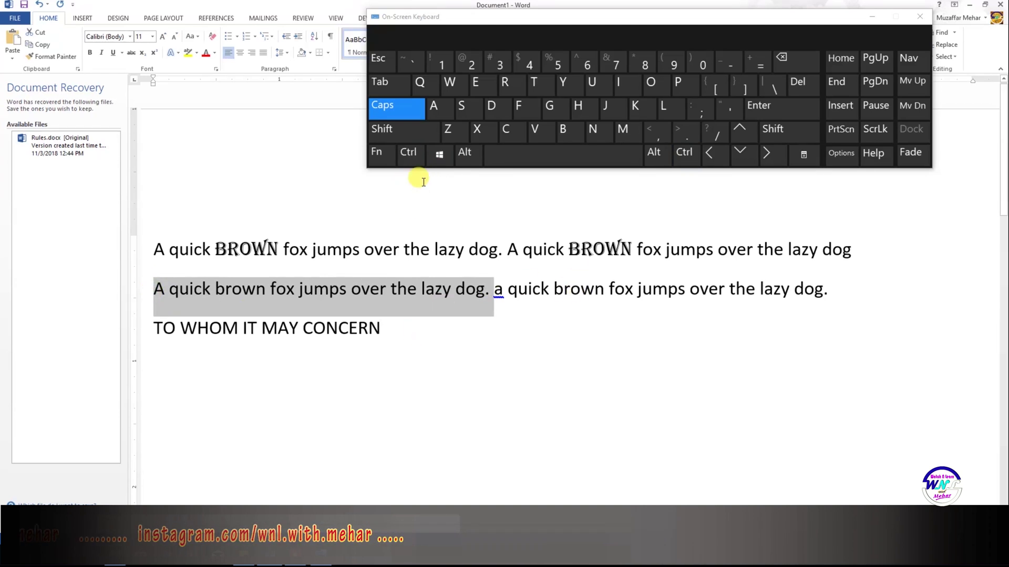
{"action": "left_click", "coordinate": [147, 292]}
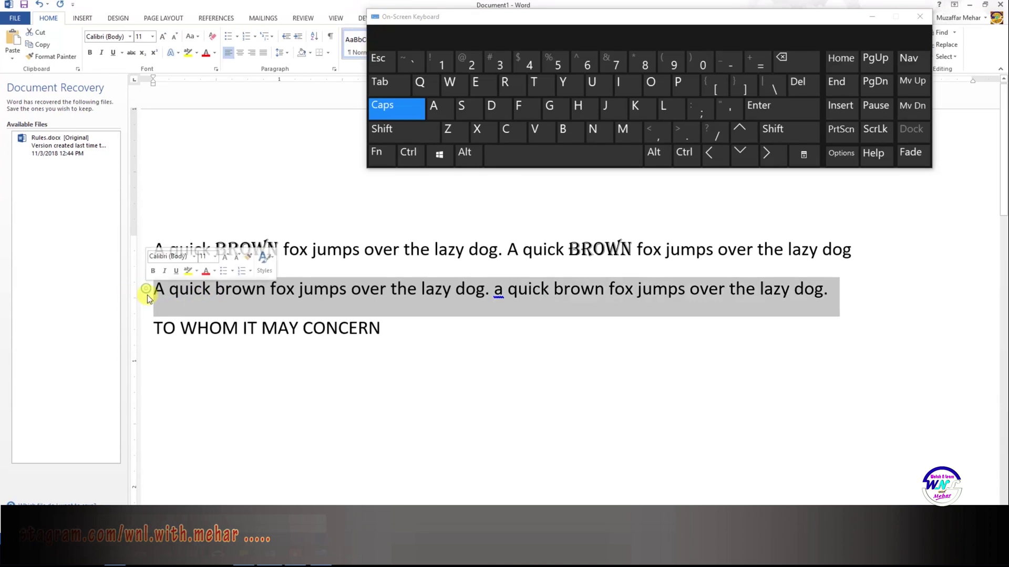
{"action": "left_click", "coordinate": [581, 366]}
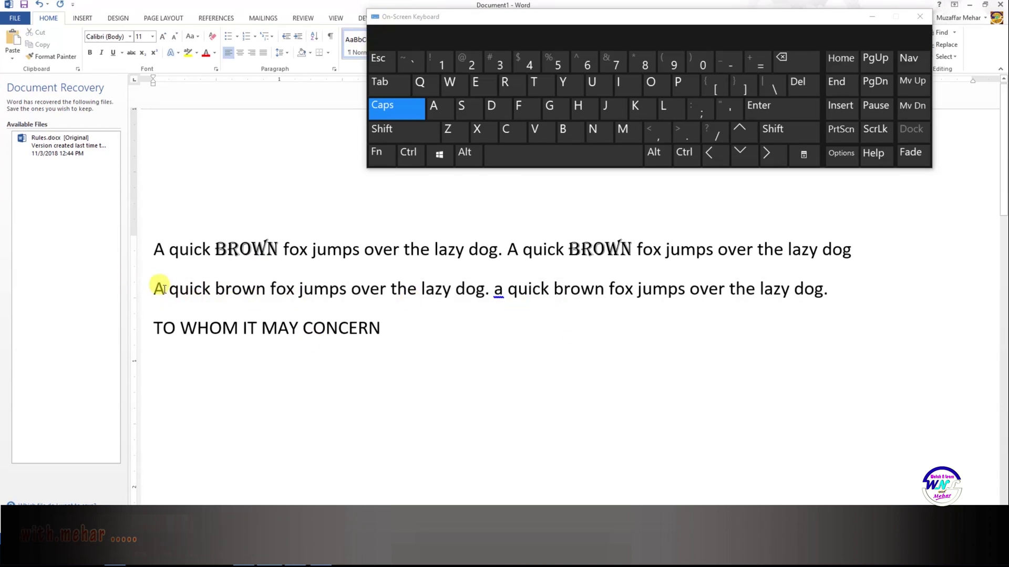
Select the first sentence of the second paragraph up to "dog" and apply the dashed underline to it
{"action": "left_click_drag", "start_coordinate": [153, 284], "coordinate": [484, 288]}
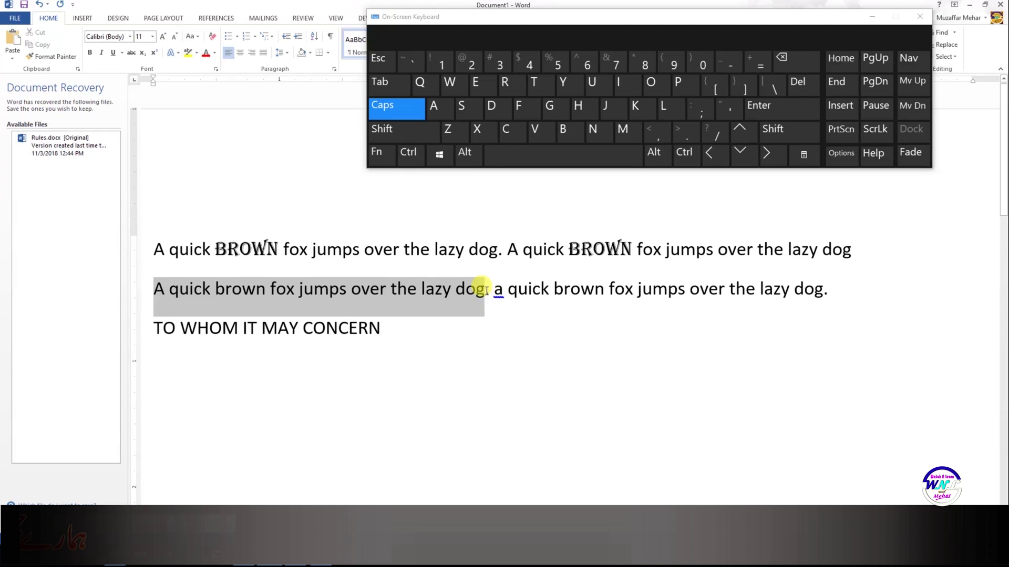
{"action": "left_click", "coordinate": [112, 52]}
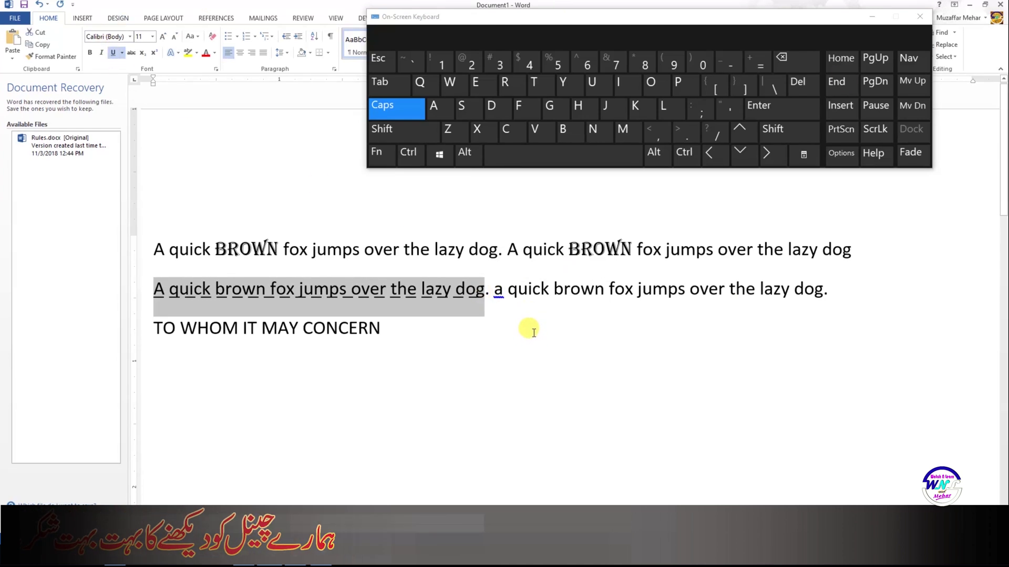
{"action": "left_click", "coordinate": [123, 53]}
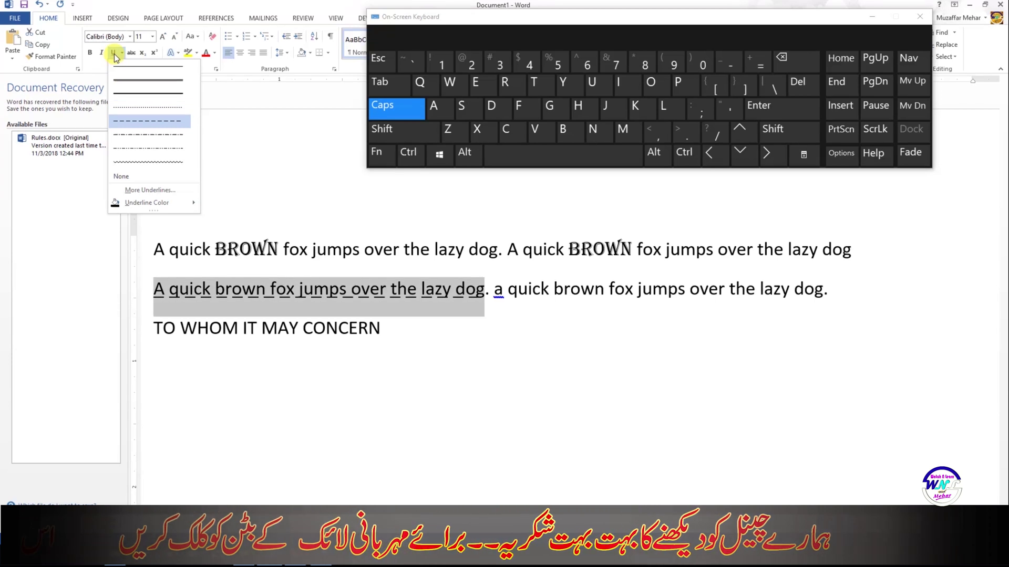
{"action": "left_click", "coordinate": [237, 92]}
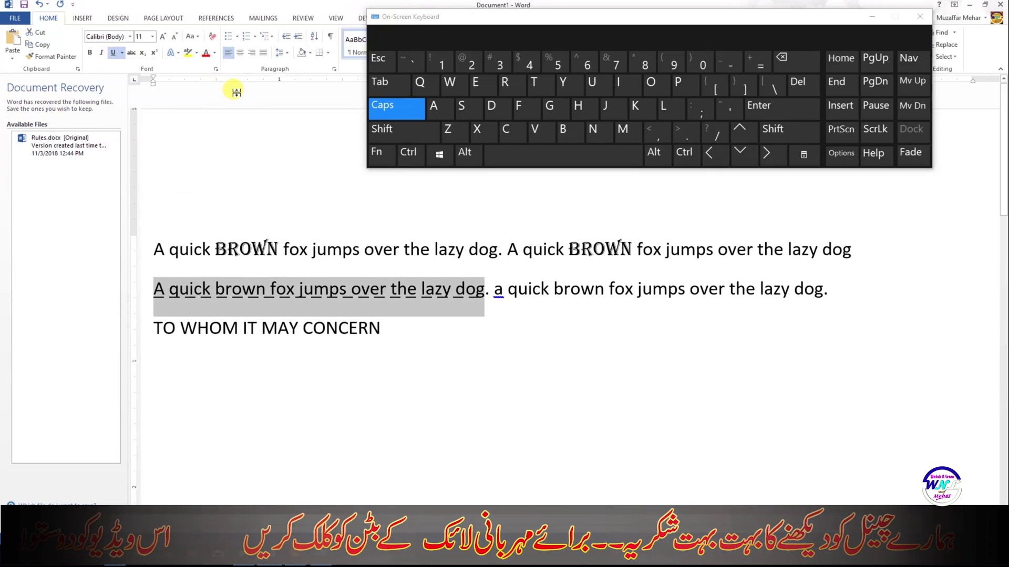
Apply a plain single underline to the selected sentence in the second paragraph in place of its dashed one
{"action": "left_click", "coordinate": [409, 153]}
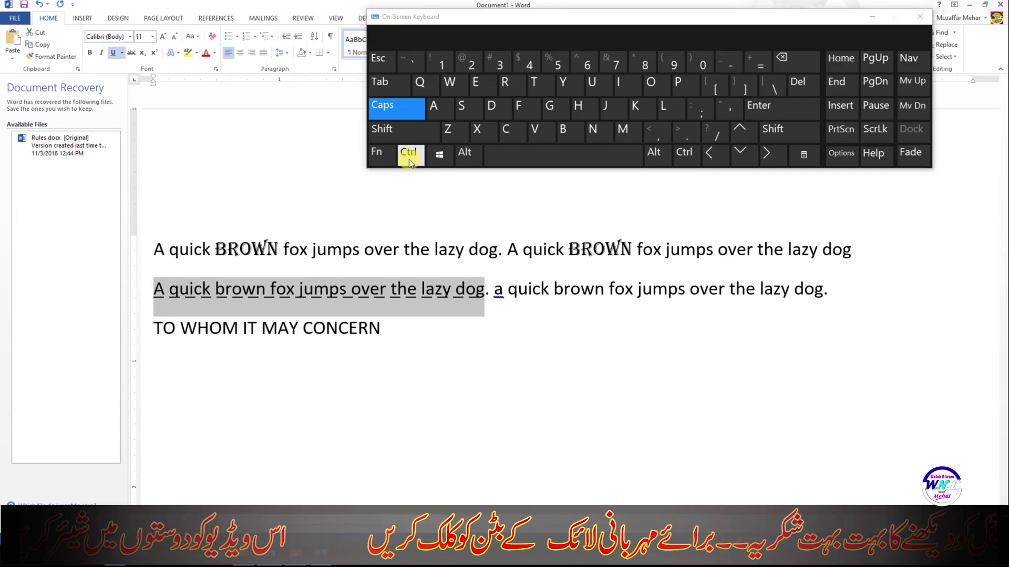
{"action": "left_click", "coordinate": [598, 83]}
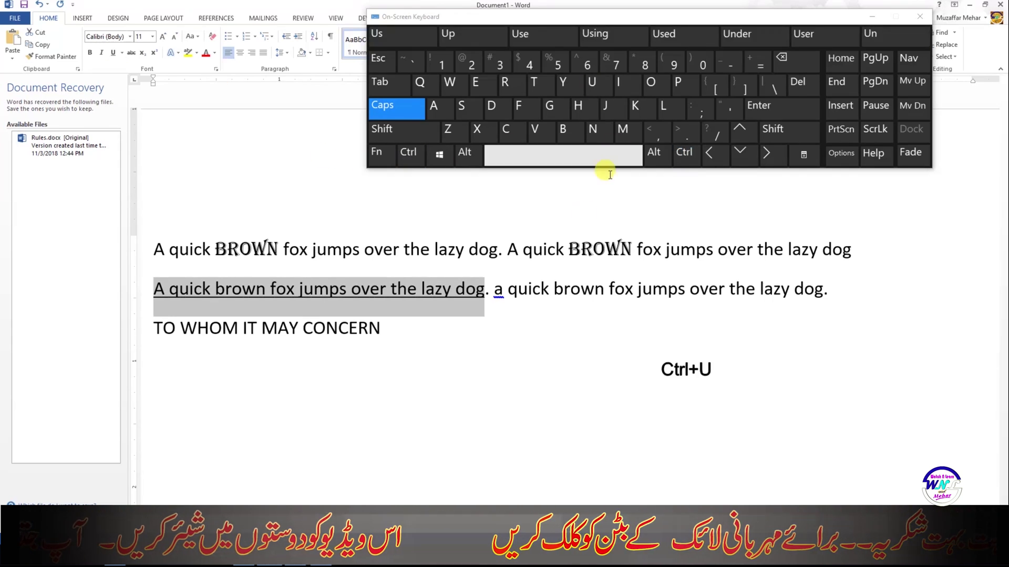
{"action": "left_click", "coordinate": [503, 342]}
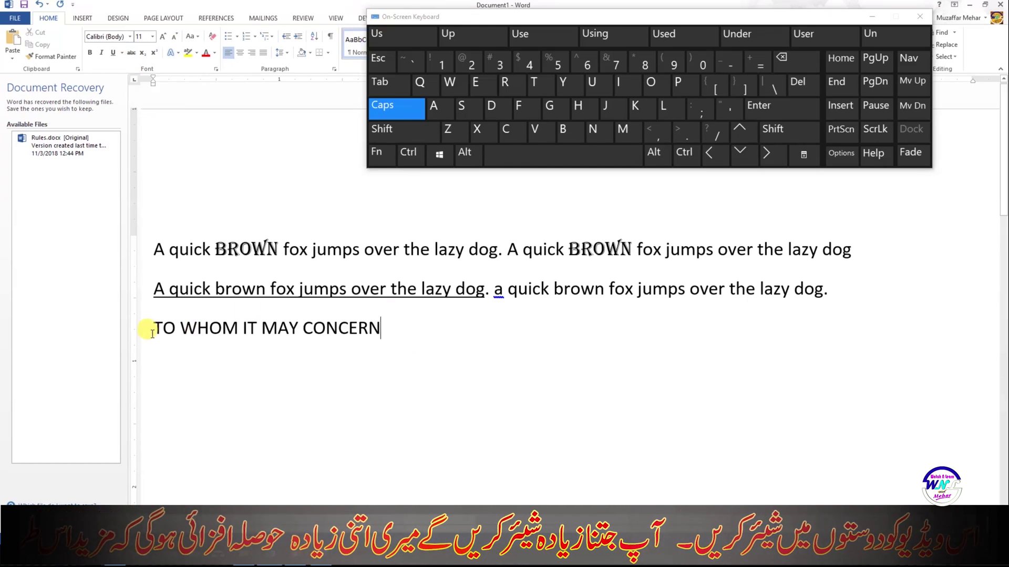
Apply strikethrough to the whole "TO WHOM IT MAY CONCERN" line
{"action": "left_click_drag", "start_coordinate": [156, 328], "coordinate": [360, 327]}
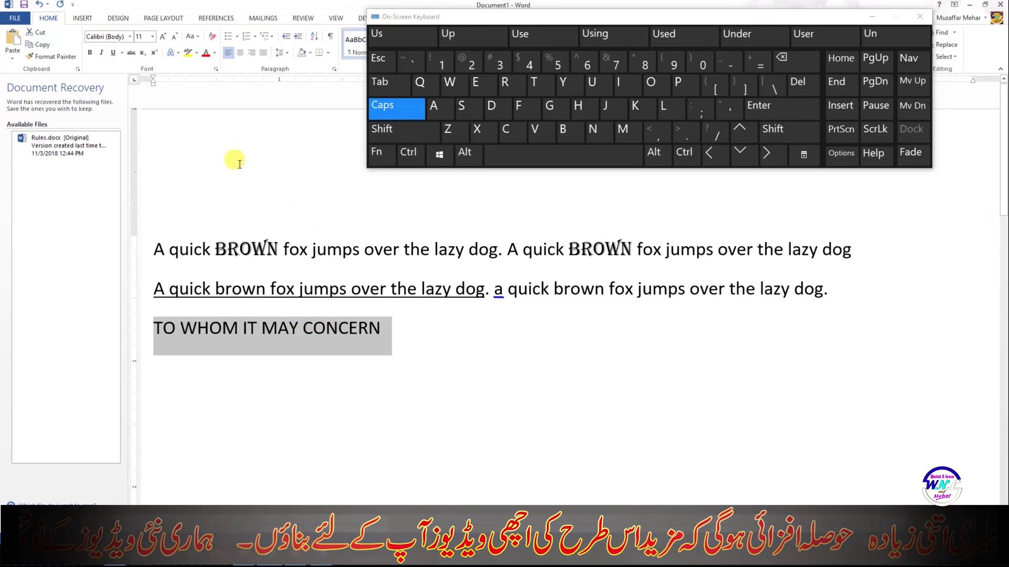
{"action": "left_click", "coordinate": [134, 54]}
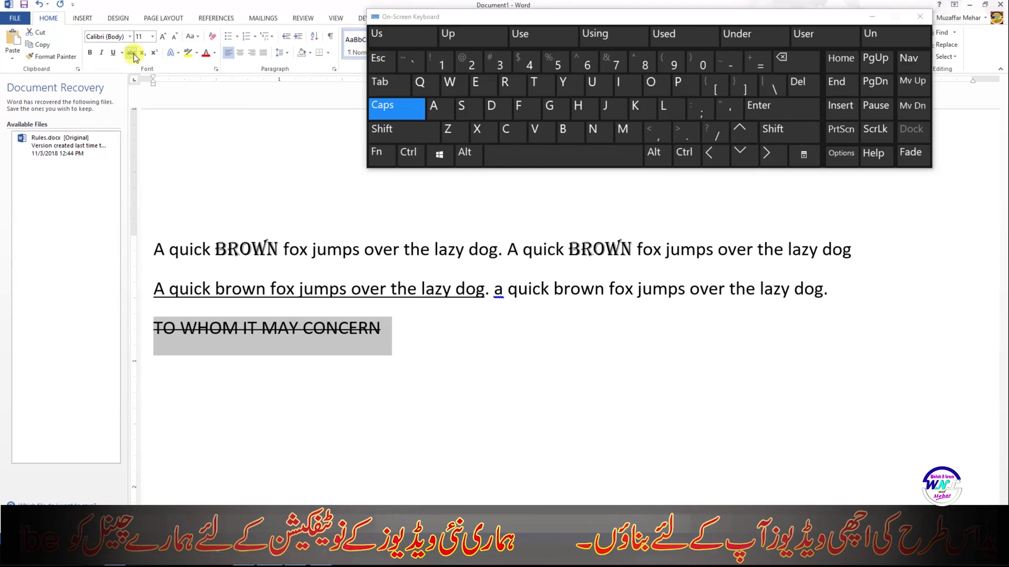
{"action": "left_click", "coordinate": [416, 336]}
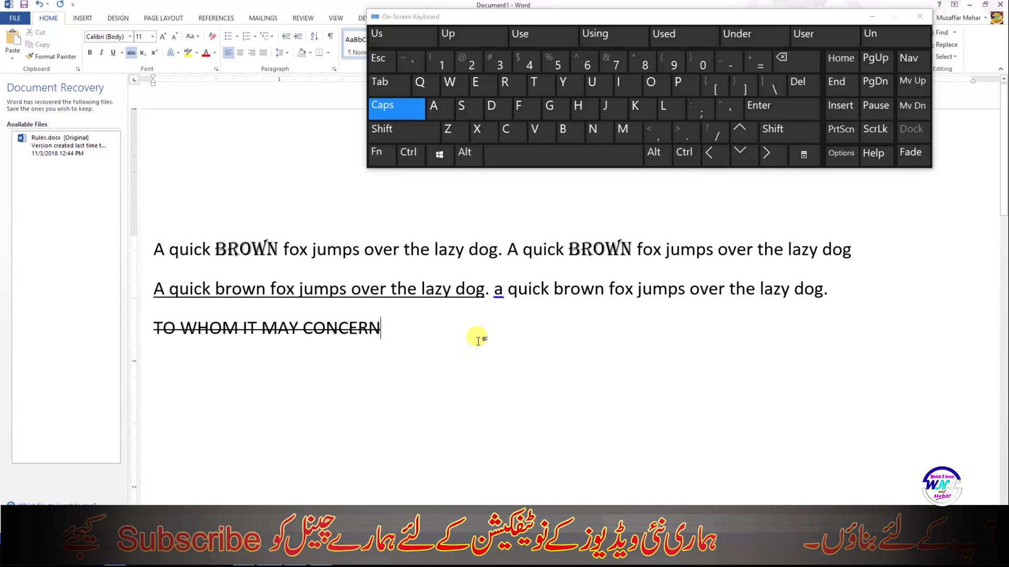
Add a new line reading "H2o" below "TO WHOM IT MAY CONCERN"
{"action": "key", "text": "Return"}
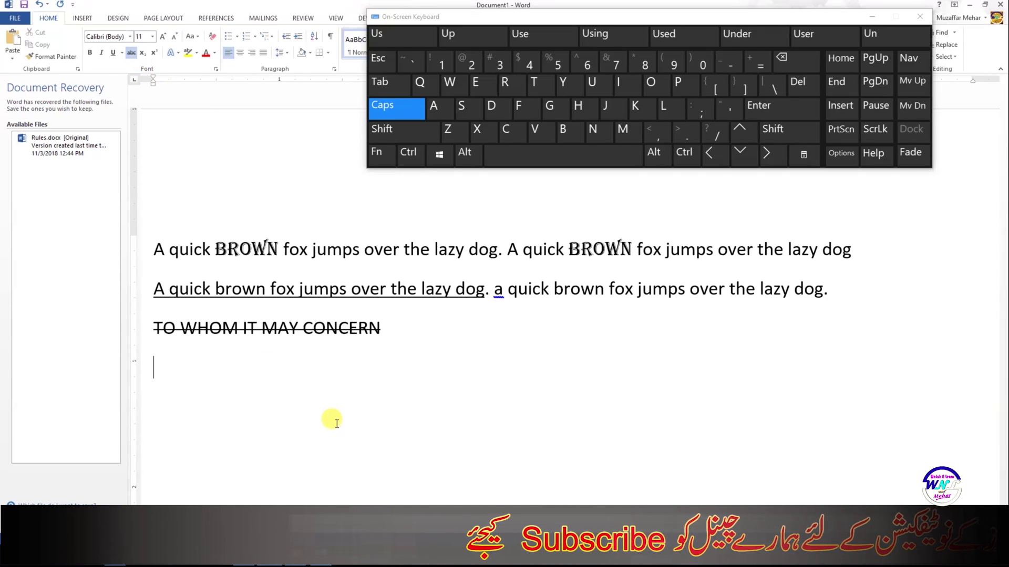
{"action": "type", "text": "H2"}
{"action": "key", "text": "Caps_Lock"}
{"action": "type", "text": "o"}
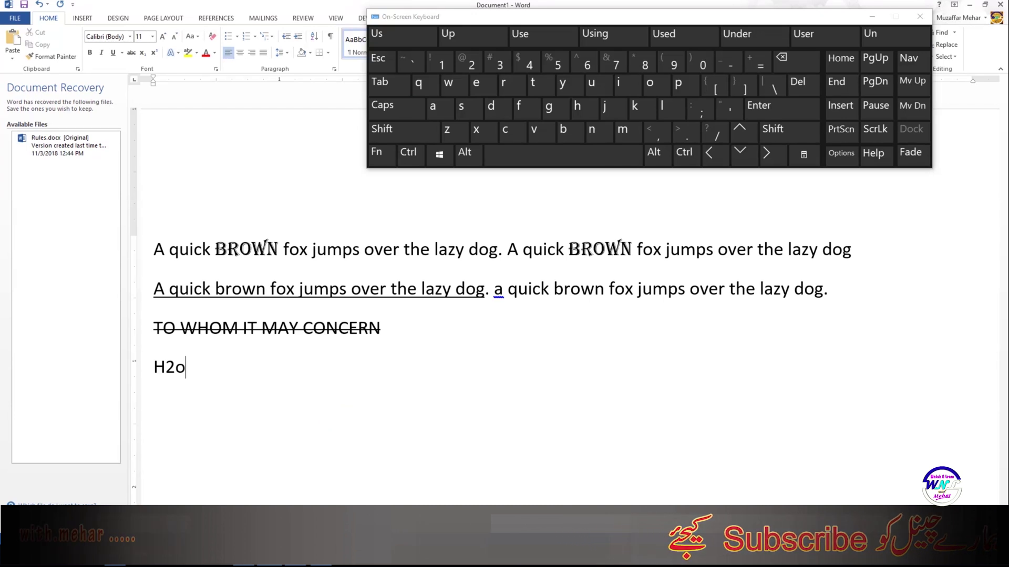
Format the 2 in "H2o" as subscript
{"action": "key", "text": "Left"}
{"action": "key", "text": "Left"}
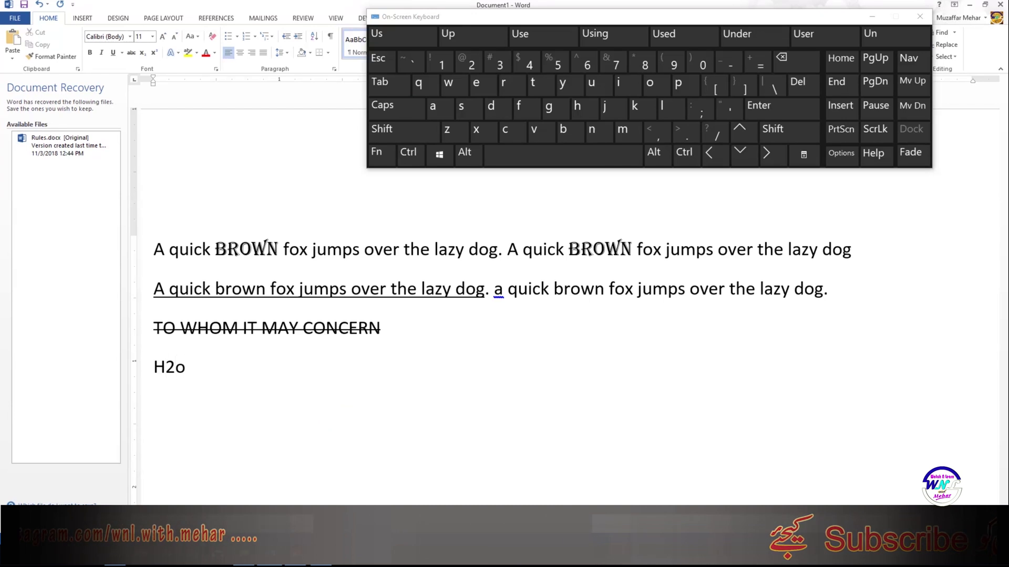
{"action": "key", "text": "shift"}
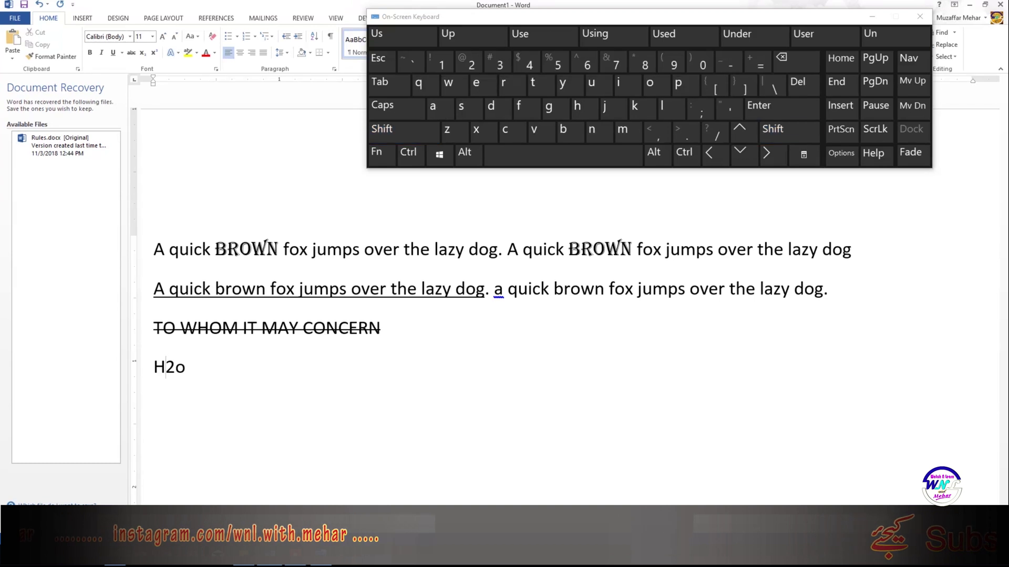
{"action": "key", "text": "shift"}
{"action": "key", "text": "shift+Right"}
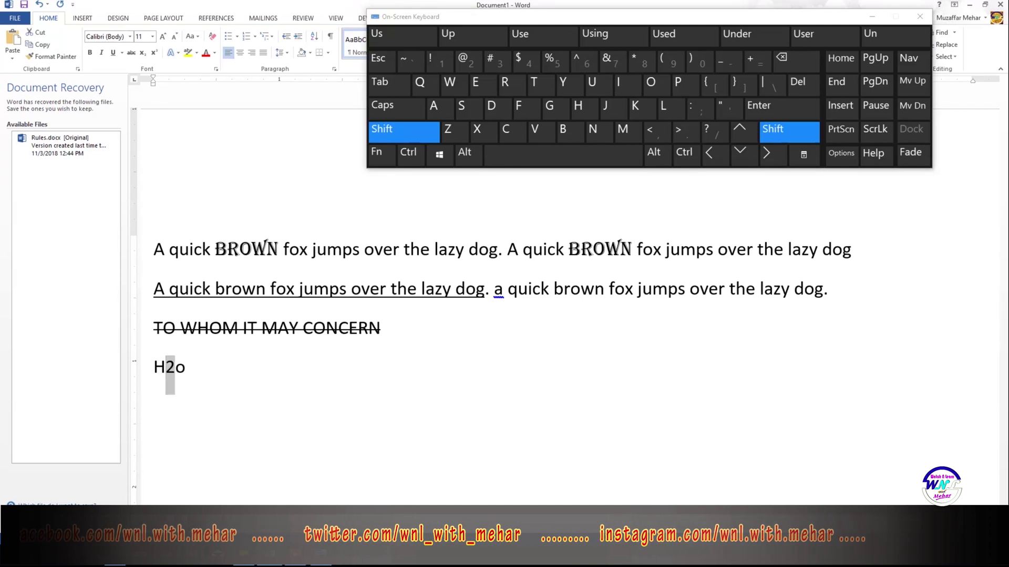
{"action": "left_click", "coordinate": [143, 56]}
{"action": "left_click", "coordinate": [188, 370]}
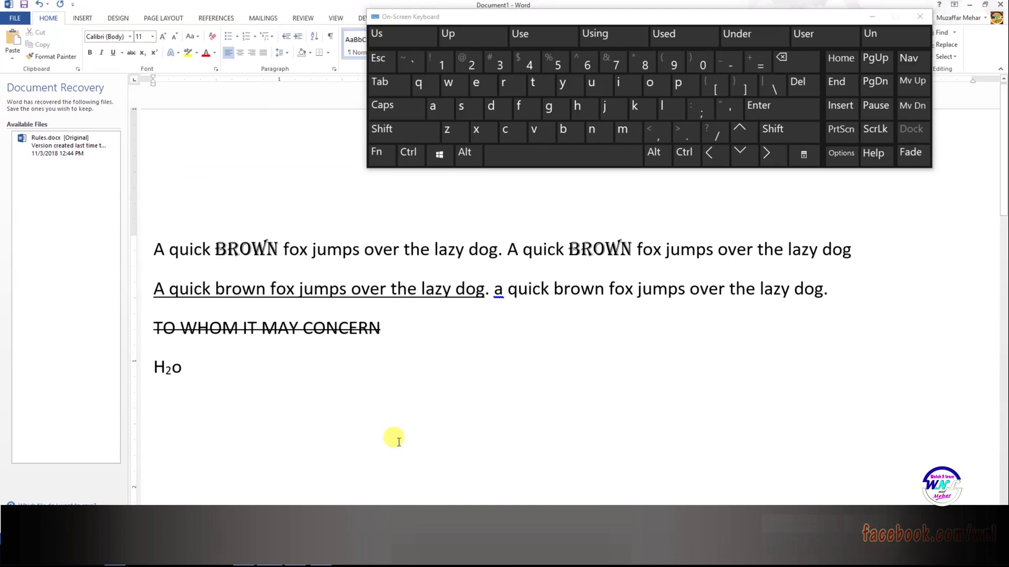
Add the line "x2 + y2 +2xy" below the H2o line, replacing its automatically capitalised first letter with a lowercase x
{"action": "key", "text": "Return"}
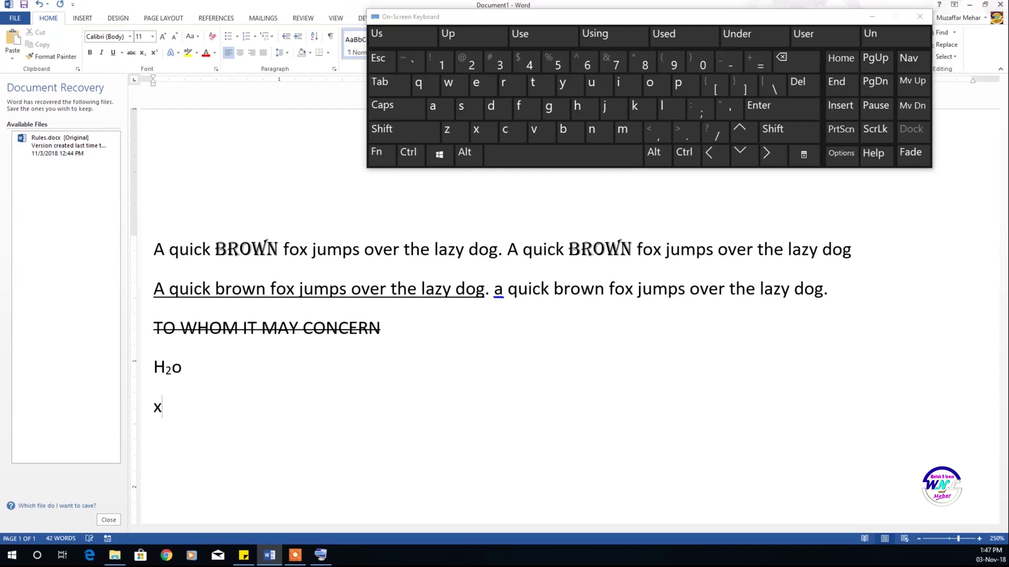
{"action": "type", "text": "x2"}
{"action": "type", "text": "+ y2 +"}
{"action": "type", "text": "2xy"}
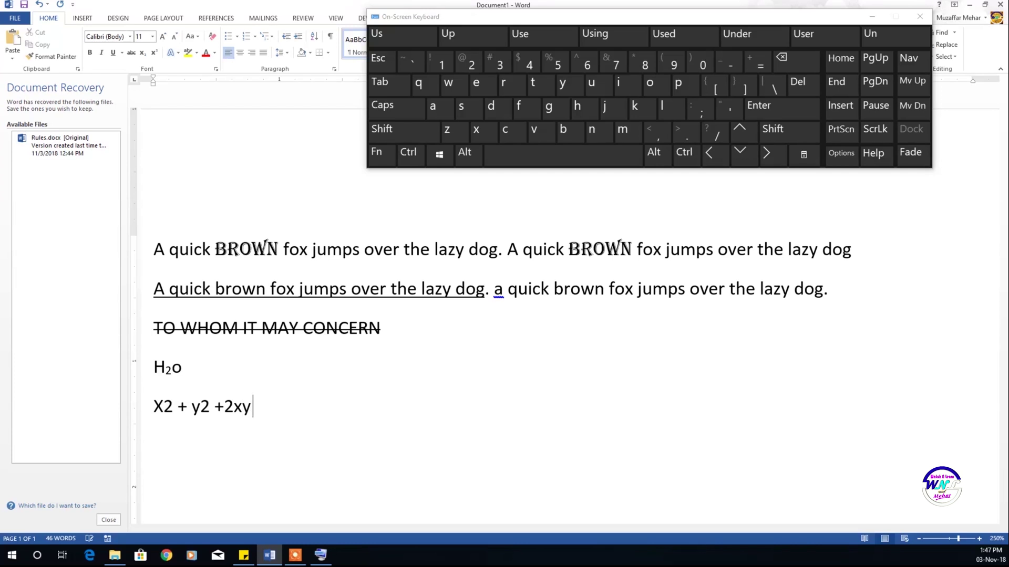
{"action": "left_click", "coordinate": [158, 405]}
{"action": "key", "text": "shift"}
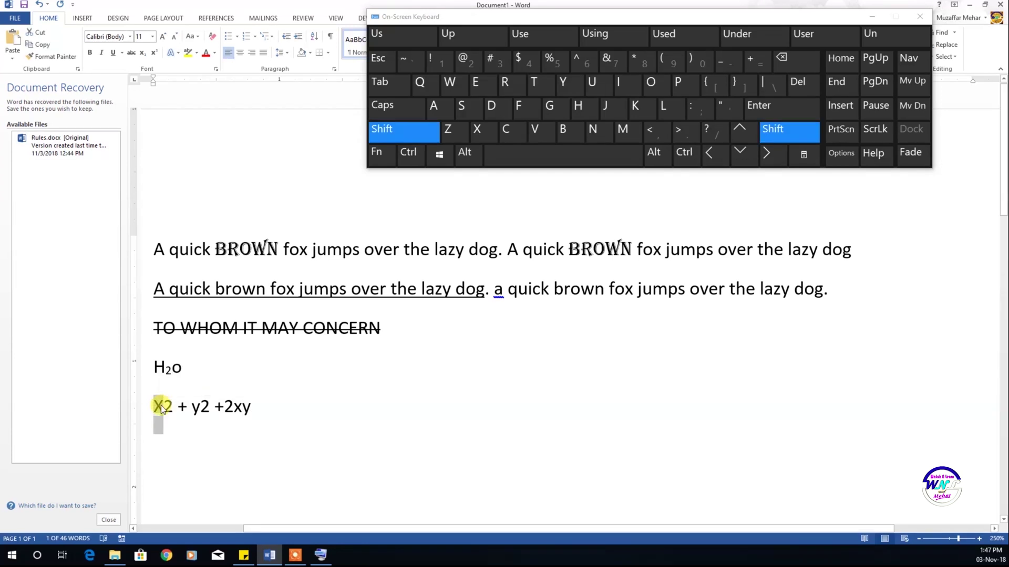
{"action": "key", "text": "BackSpace"}
{"action": "type", "text": "x"}
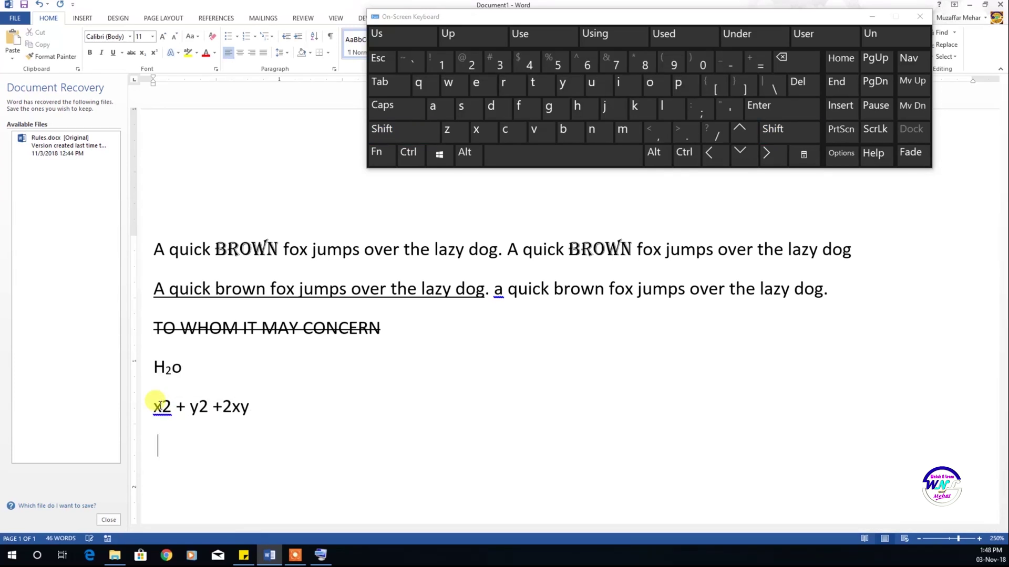
Format the 2 after x and the 2 after y in the expression as superscript
{"action": "key", "text": "shift+Right"}
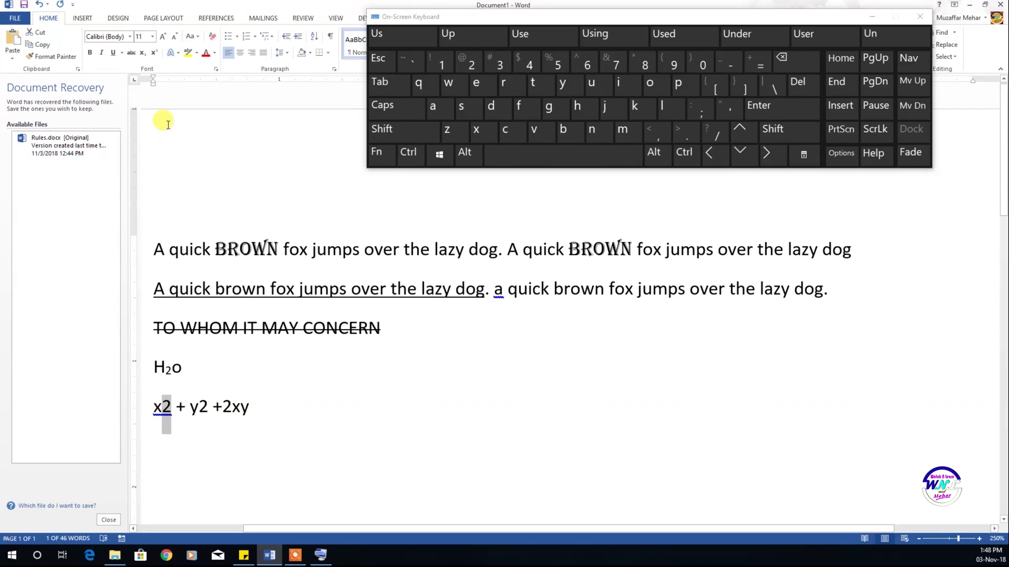
{"action": "left_click", "coordinate": [154, 54]}
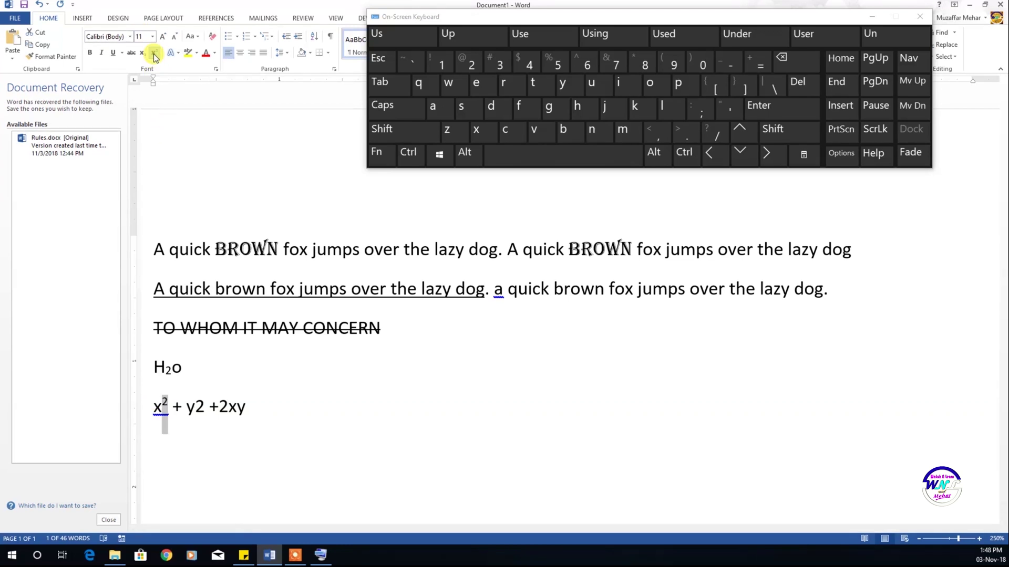
{"action": "left_click_drag", "start_coordinate": [204, 407], "coordinate": [195, 408]}
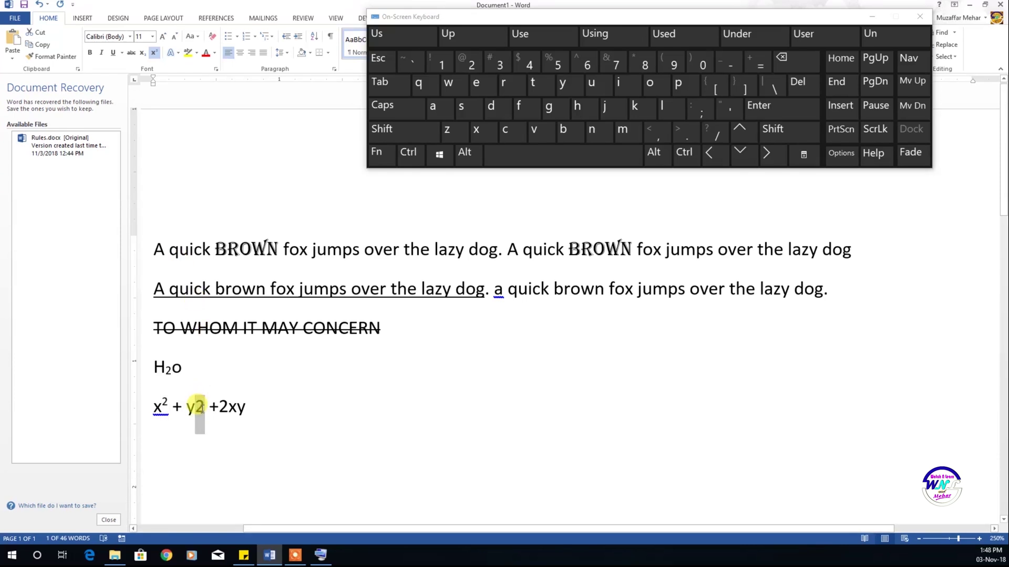
{"action": "left_click", "coordinate": [155, 54]}
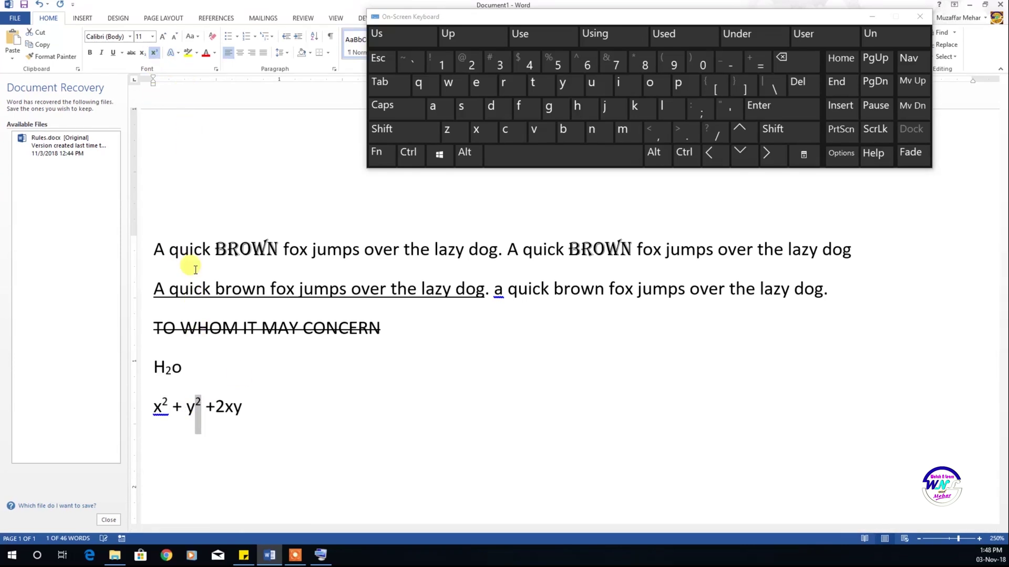
{"action": "left_click", "coordinate": [479, 394]}
Enter "H2O" in capitals on a centred line below the expression
{"action": "key", "text": "Down"}
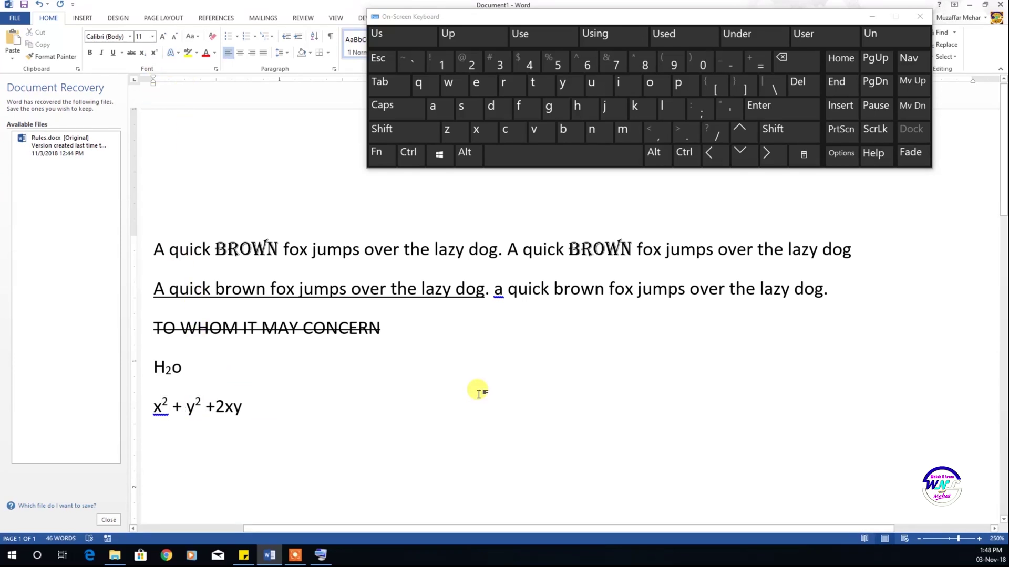
{"action": "key", "text": "ctrl+e"}
{"action": "key", "text": "Caps_Lock"}
{"action": "type", "text": "H"}
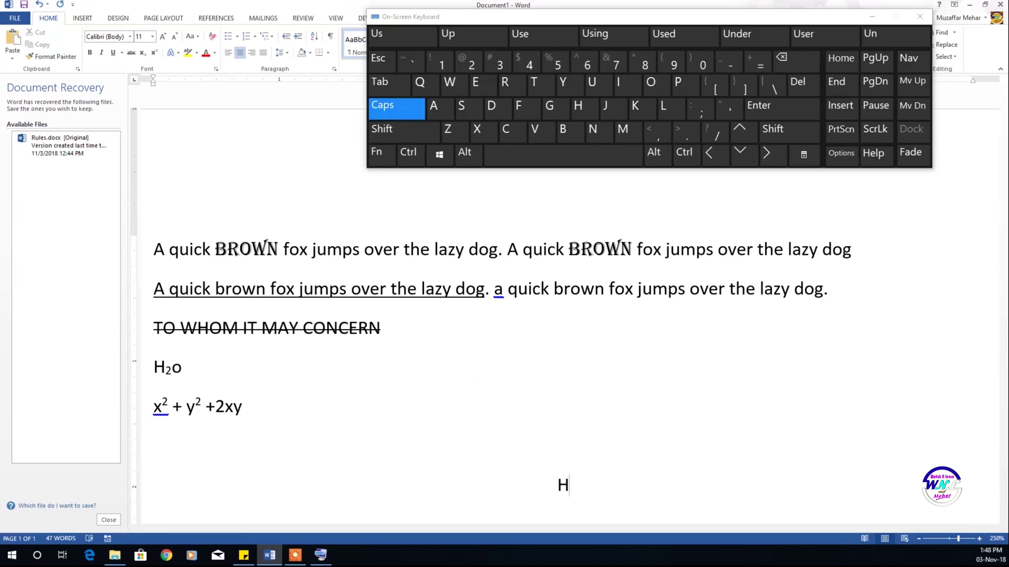
{"action": "type", "text": "2O"}
Format the 2 in the centred "H2O" as subscript
{"action": "key", "text": "Left"}
{"action": "key", "text": "shift+Left"}
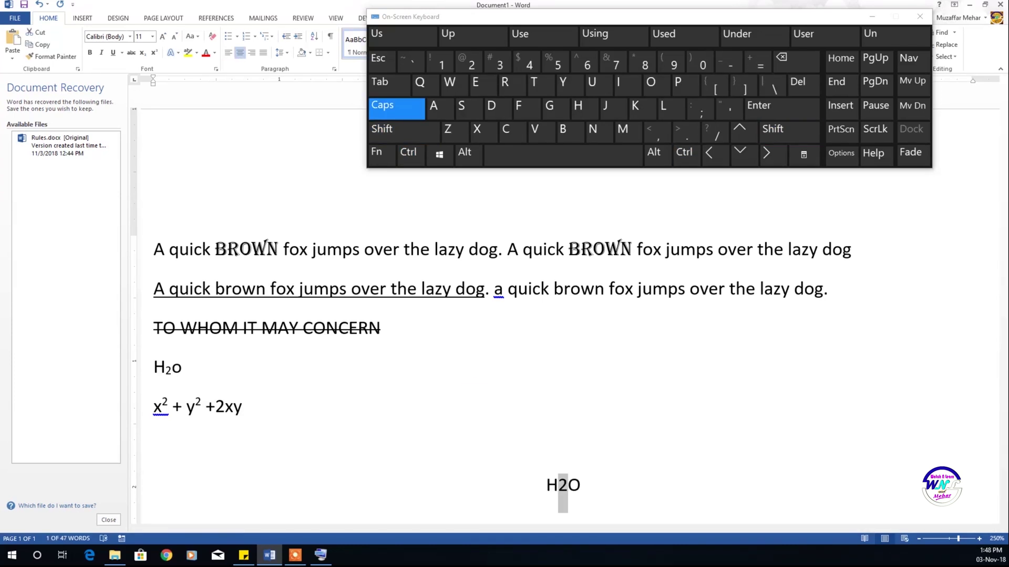
{"action": "left_click", "coordinate": [143, 53]}
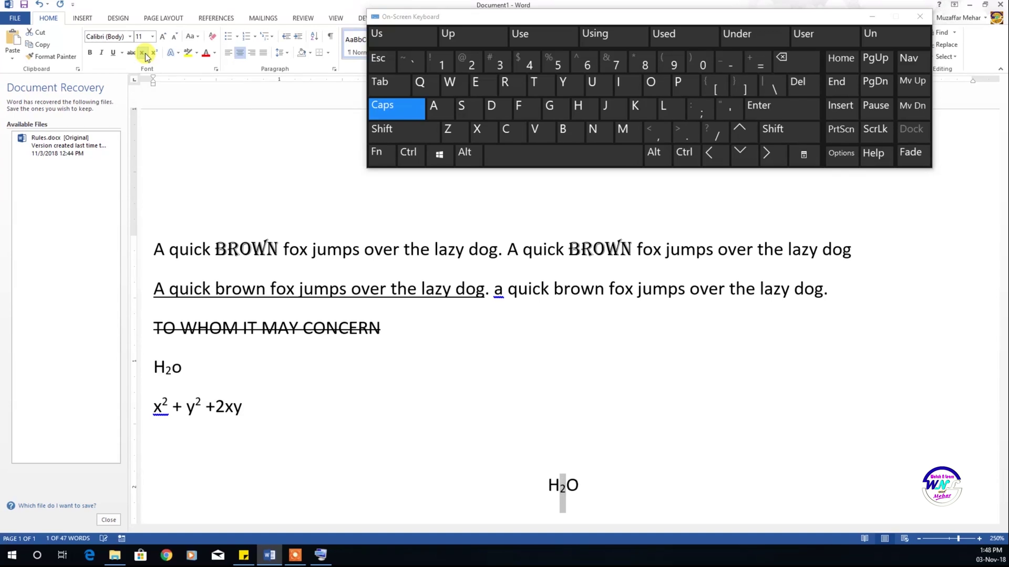
{"action": "left_click", "coordinate": [582, 481]}
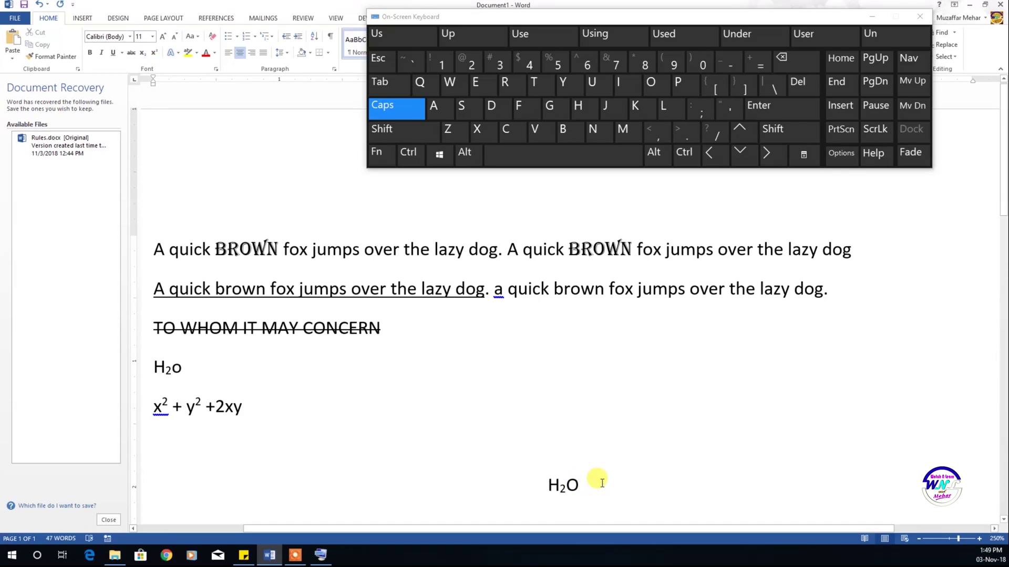
Add "CO2" after the centred H2O, spaced apart from it, and format its 2 as subscript
{"action": "type", "text": "CO2"}
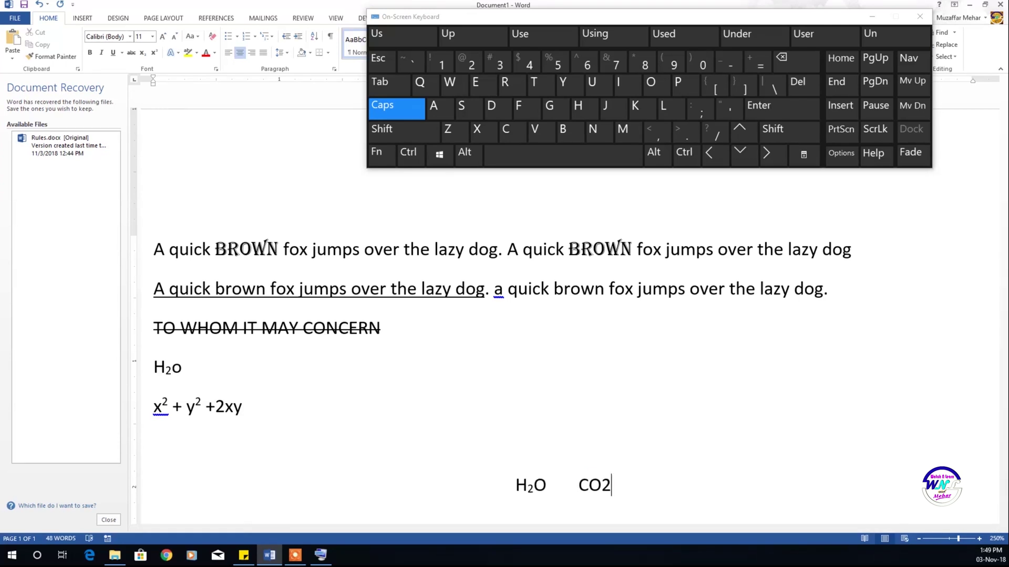
{"action": "key", "text": "shift+Left"}
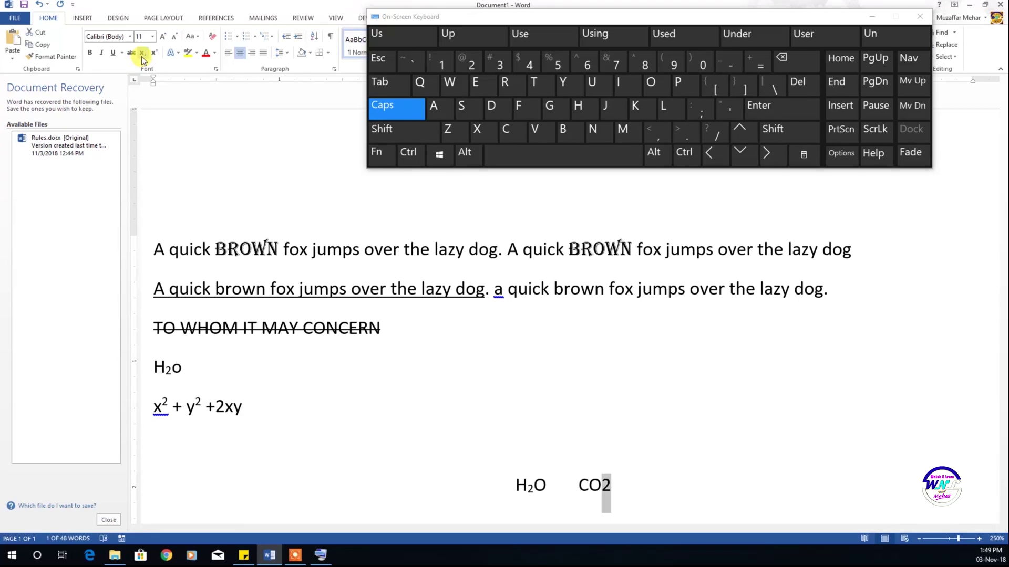
{"action": "left_click", "coordinate": [141, 53]}
{"action": "left_click", "coordinate": [619, 484]}
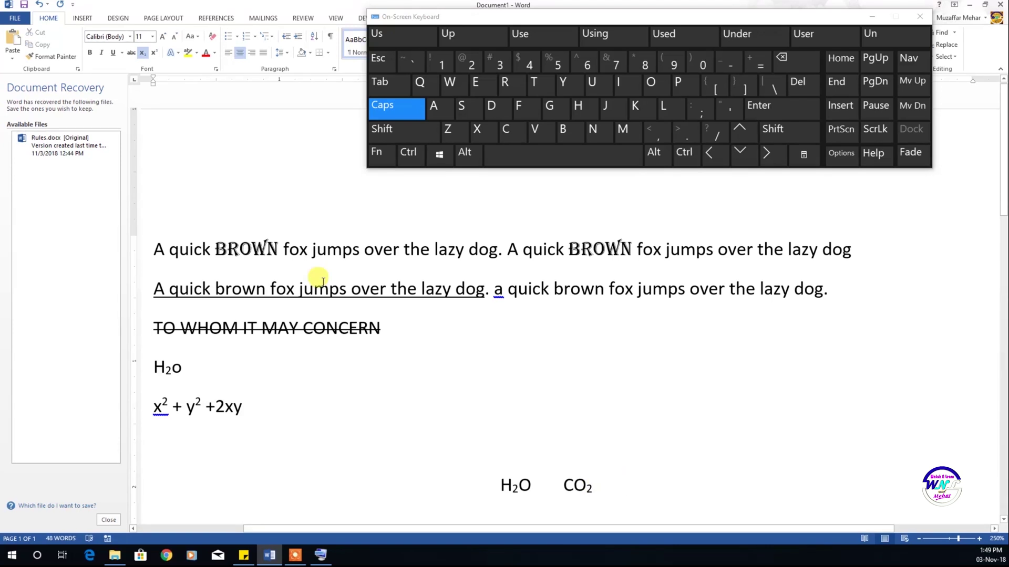
Add "X3" after CO2 on the centred line and select its 3
{"action": "key", "text": "shift"}
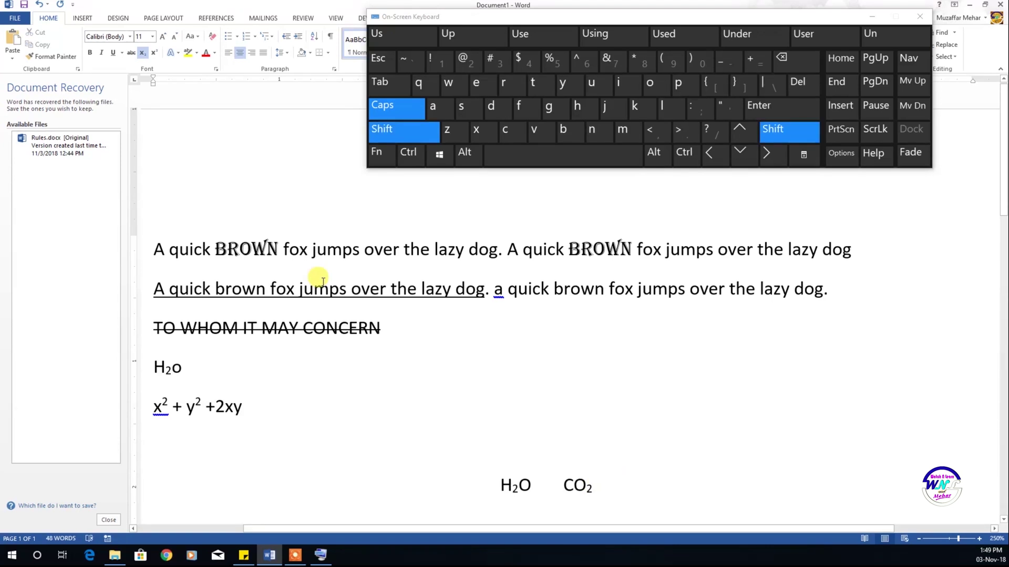
{"action": "type", "text": "x"}
{"action": "key", "text": "BackSpace"}
{"action": "type", "text": "x"}
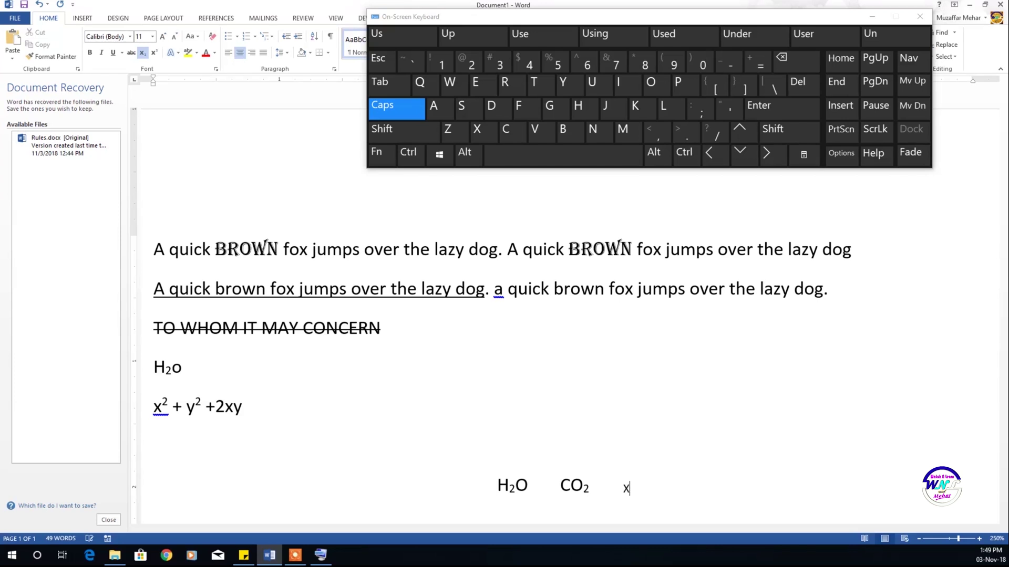
{"action": "type", "text": "3"}
{"action": "key", "text": "shift+Left"}
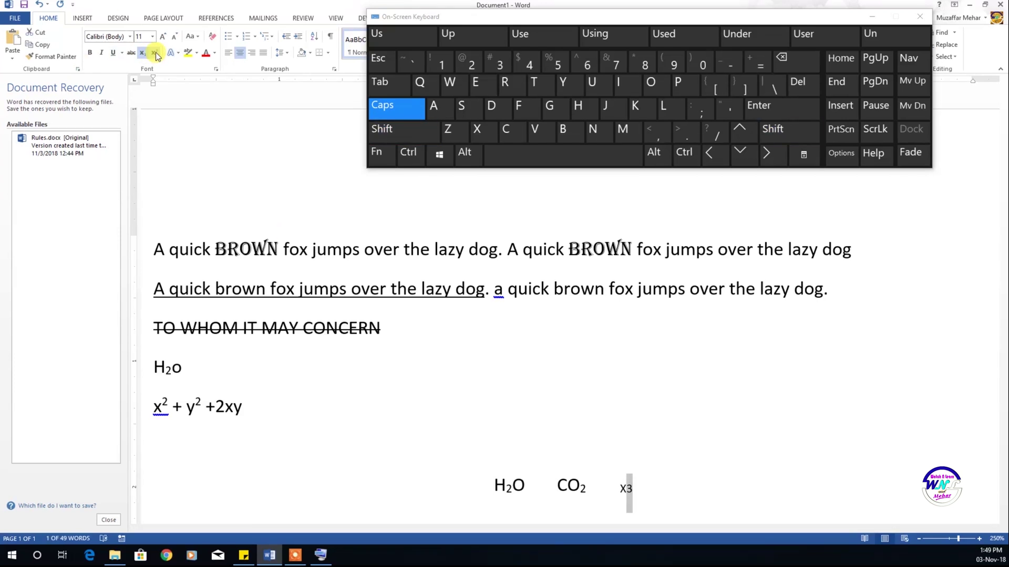
Remove the subscript formatting from the whole "X3" text
{"action": "left_click", "coordinate": [625, 492]}
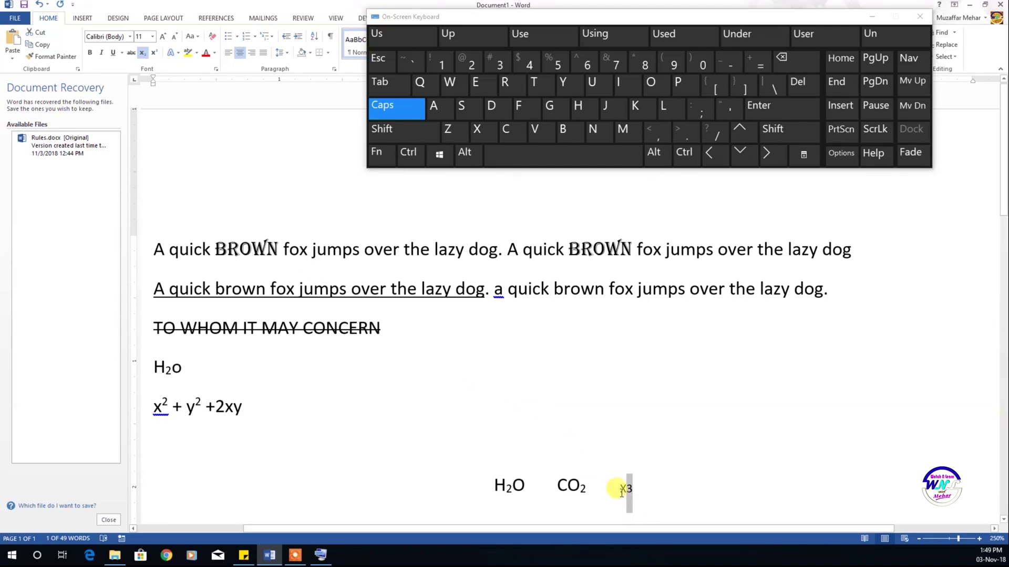
{"action": "double_click", "coordinate": [625, 493]}
{"action": "left_click", "coordinate": [142, 53]}
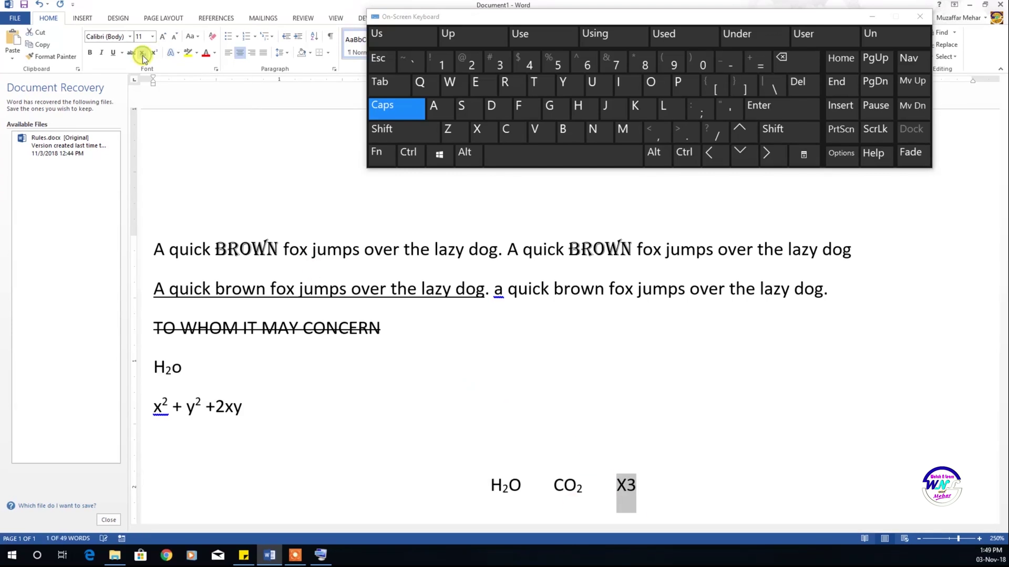
{"action": "left_click", "coordinate": [659, 477]}
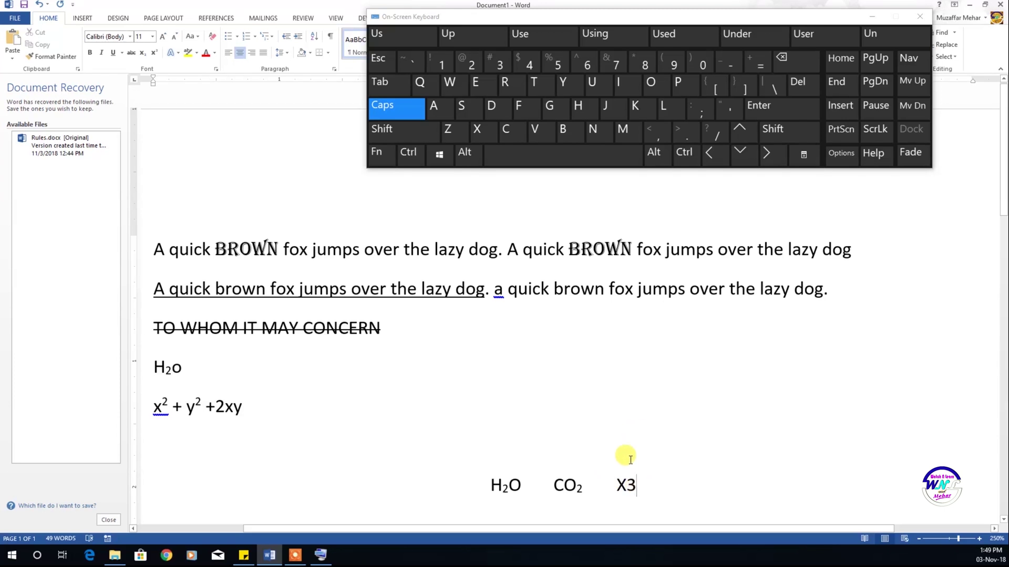
Format the 3 in "X3" on the centred line as superscript
{"action": "left_click_drag", "start_coordinate": [627, 483], "coordinate": [636, 484]}
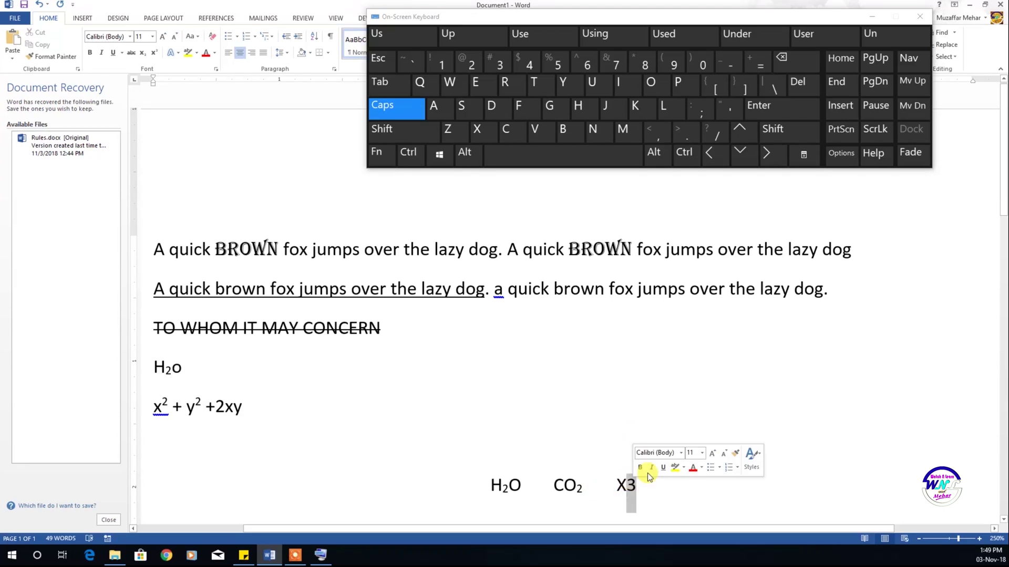
{"action": "left_click", "coordinate": [153, 53]}
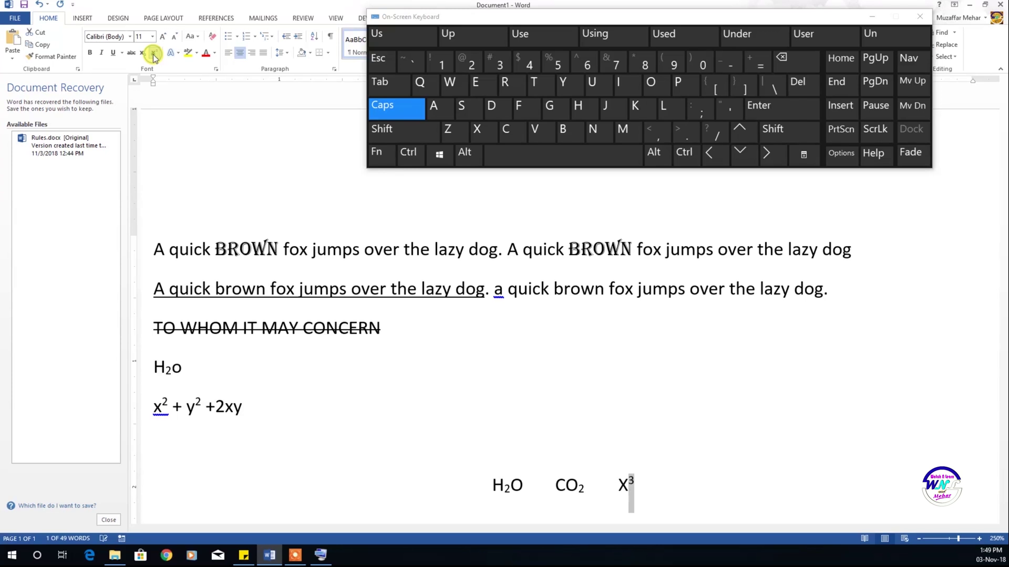
{"action": "left_click", "coordinate": [648, 481]}
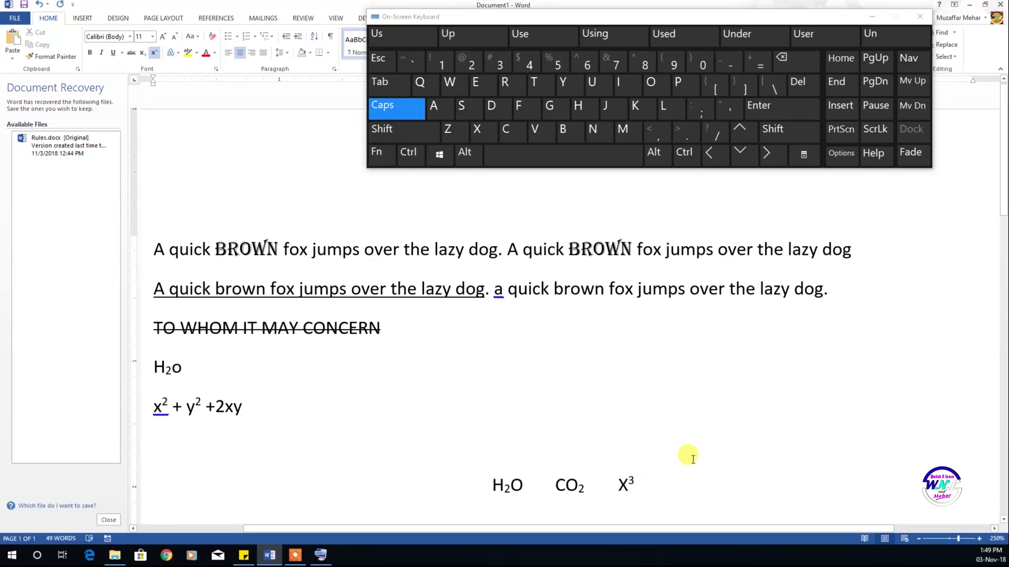
{"action": "left_click", "coordinate": [178, 54]}
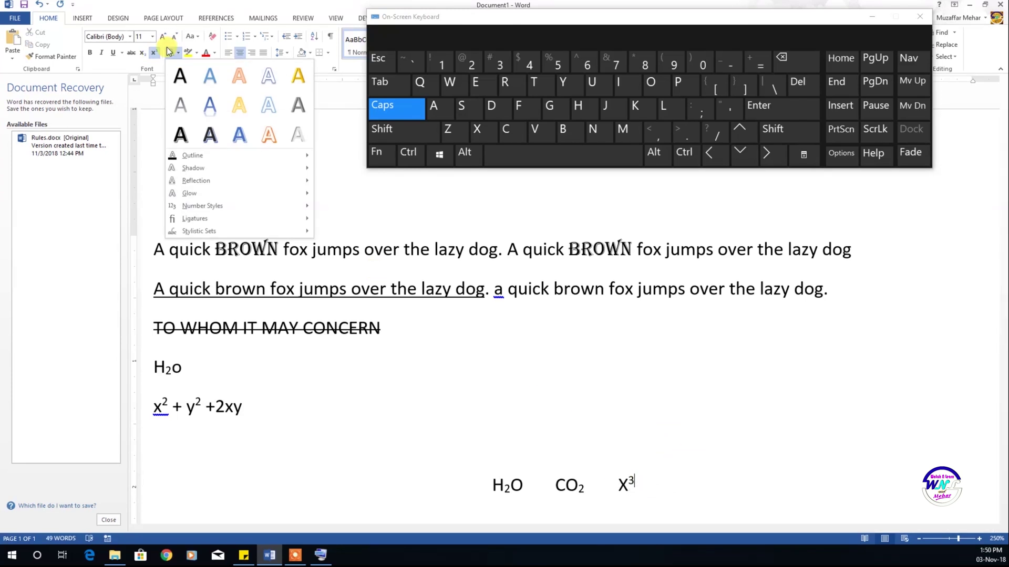
{"action": "left_click", "coordinate": [268, 336]}
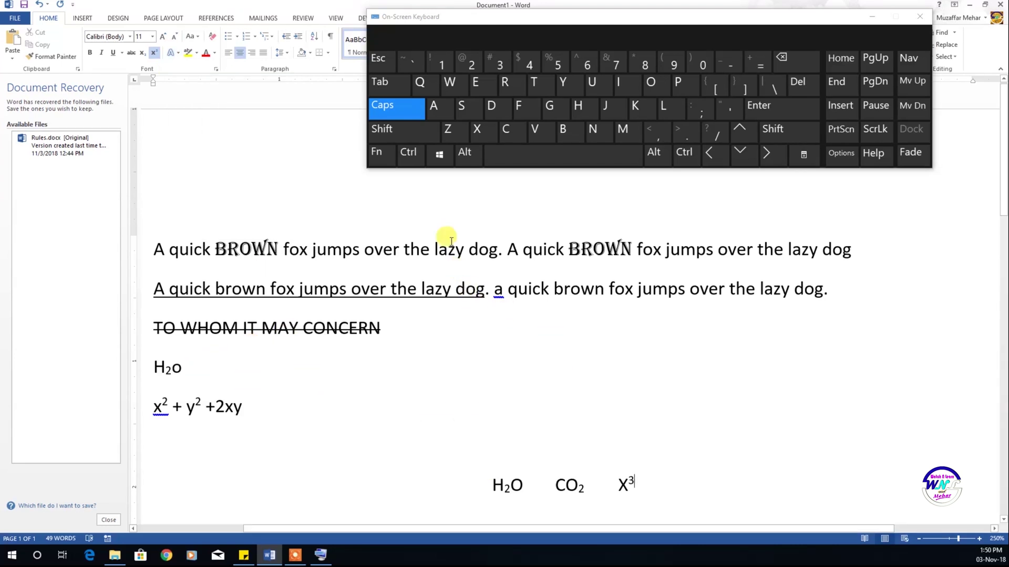
Add a new centred line below the formulas in normal, non-superscript text reading "Microsoft Tutorial for Beginners"
{"action": "key", "text": "Return"}
{"action": "key", "text": "ctrl+shift+equal"}
{"action": "type", "text": "M"}
{"action": "key", "text": "Caps_Lock"}
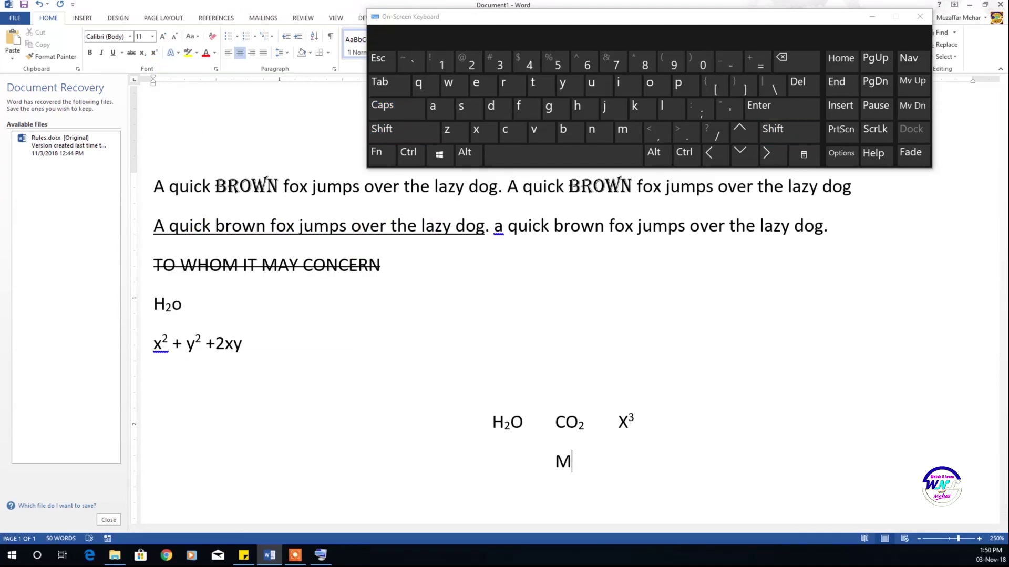
{"action": "type", "text": "icrosoft "}
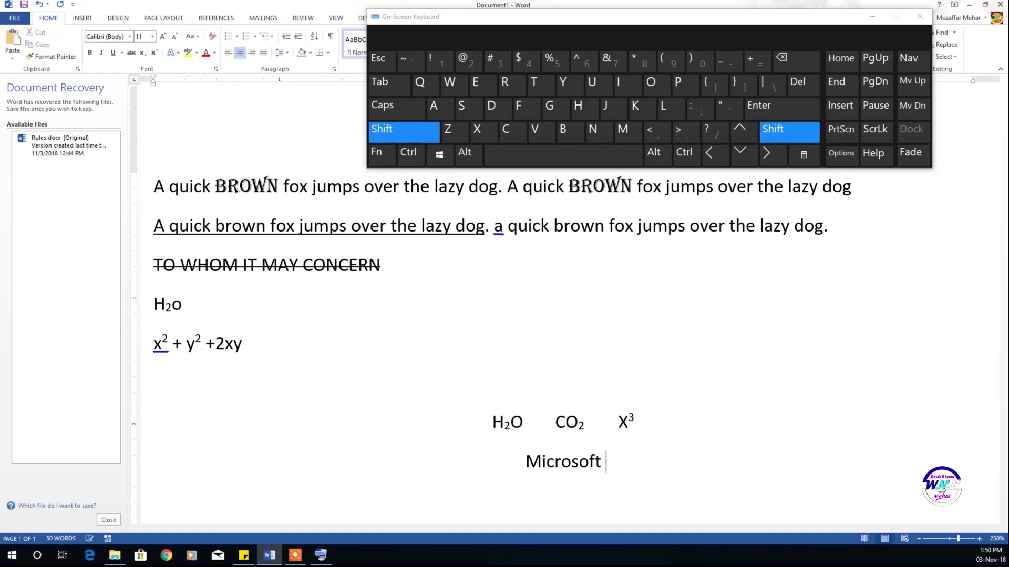
{"action": "type", "text": "Tutora"}
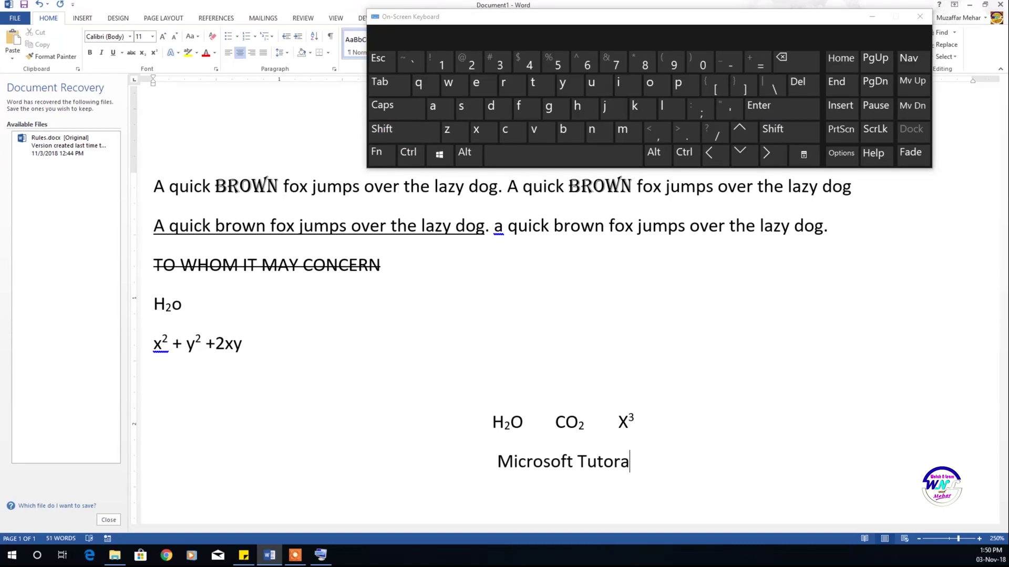
{"action": "key", "text": "BackSpace"}
{"action": "type", "text": "ial for "}
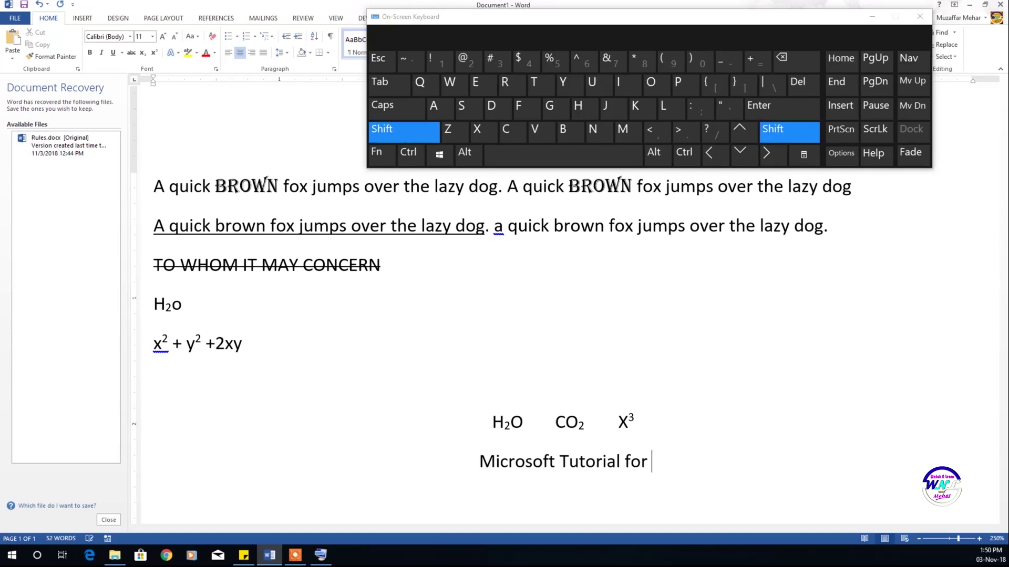
{"action": "type", "text": "Begi"}
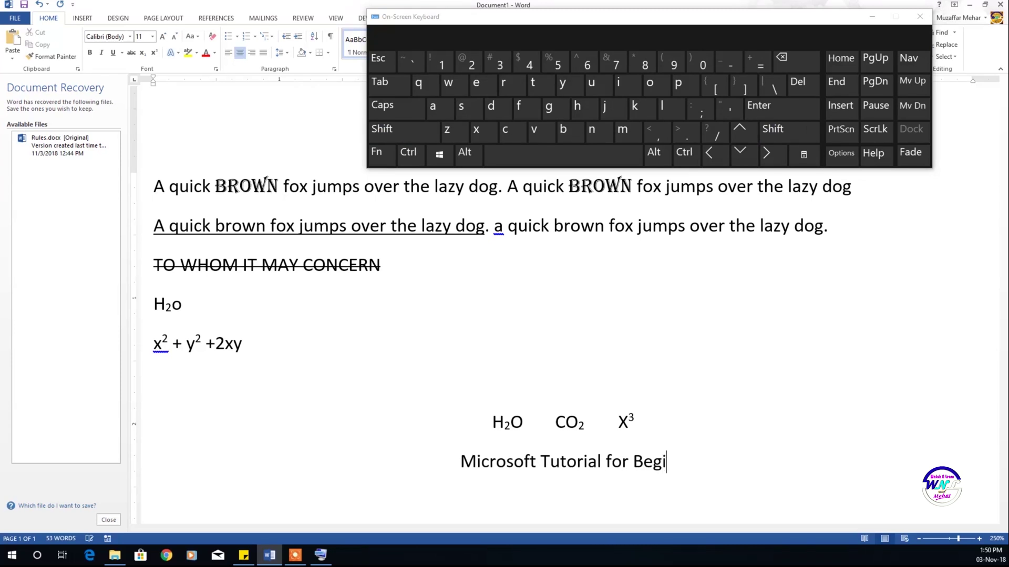
{"action": "type", "text": "nners"}
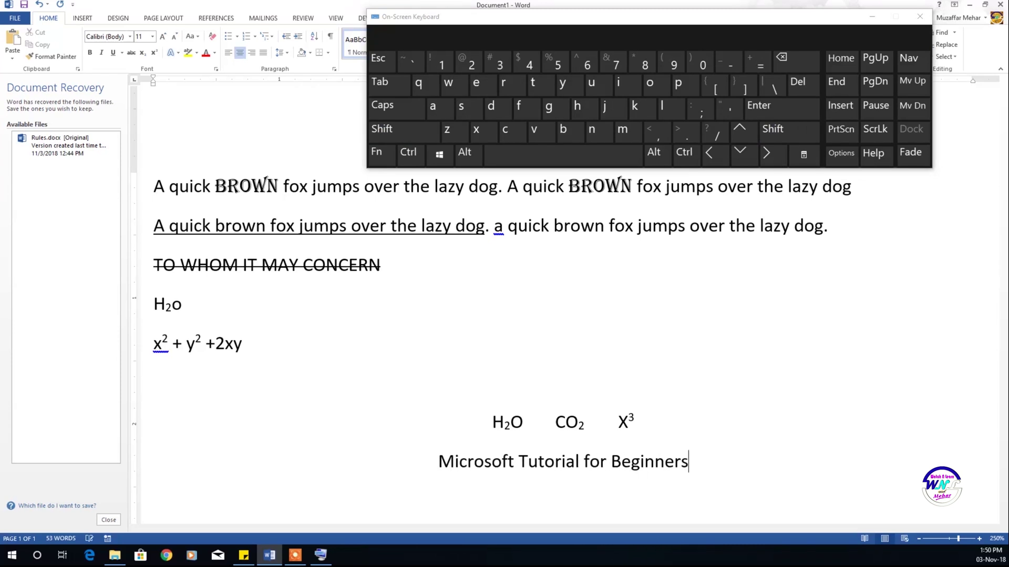
Apply a preset text effect with an orange outline to the whole "Microsoft Tutorial for Beginners" line
{"action": "key", "text": "shift+Home"}
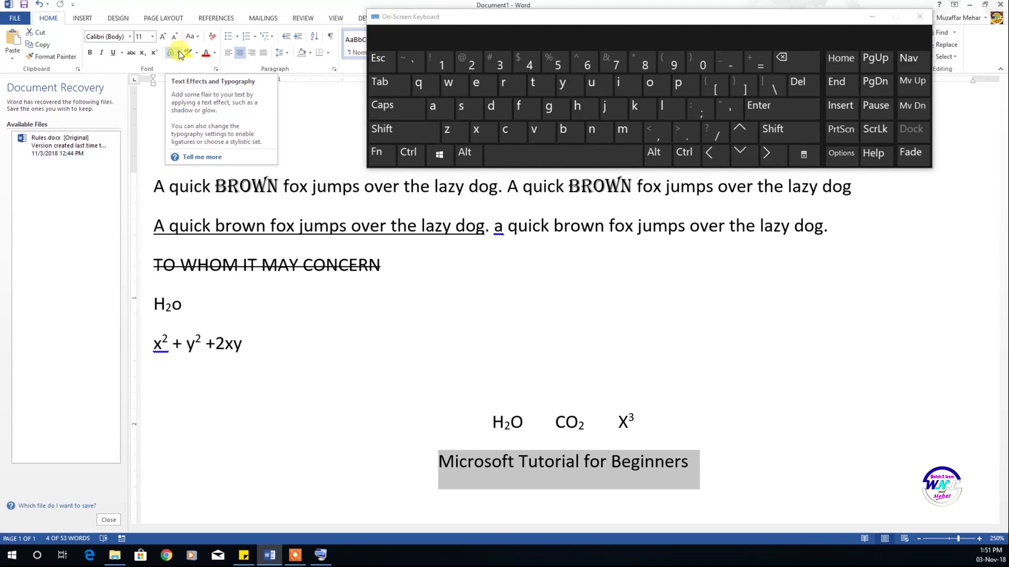
{"action": "left_click", "coordinate": [178, 55]}
{"action": "left_click", "coordinate": [179, 56]}
{"action": "left_click", "coordinate": [179, 55]}
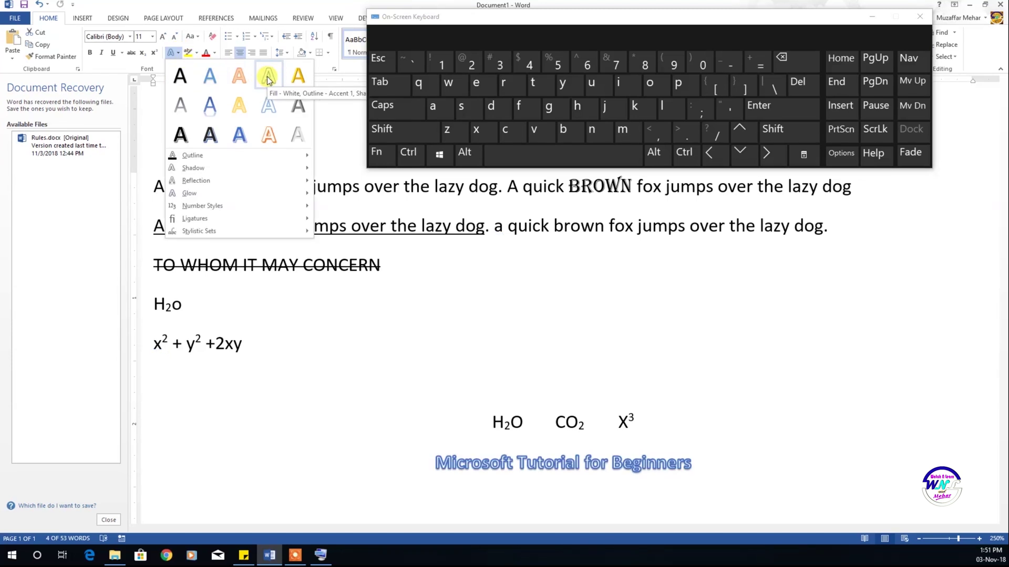
{"action": "left_click", "coordinate": [251, 79]}
Increase the font size of the "Microsoft Tutorial for Beginners" line to 18
{"action": "left_click", "coordinate": [163, 37]}
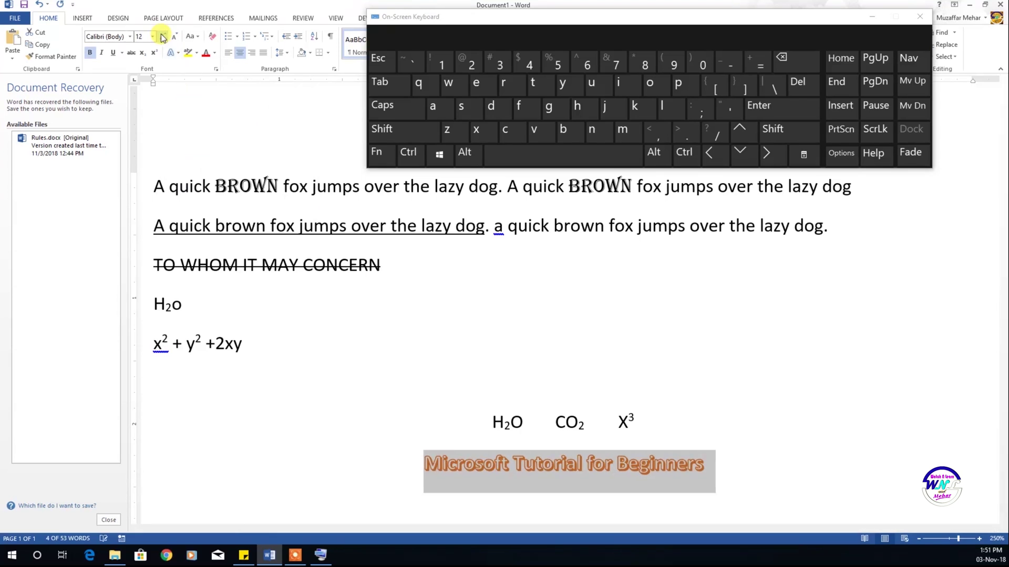
{"action": "left_click", "coordinate": [163, 37]}
{"action": "left_click", "coordinate": [162, 36]}
{"action": "left_click", "coordinate": [163, 36]}
Preview outline colours on the "Microsoft Tutorial for Beginners" line and apply an outer shadow to it
{"action": "left_click", "coordinate": [171, 52]}
{"action": "mouse_move", "coordinate": [190, 166]}
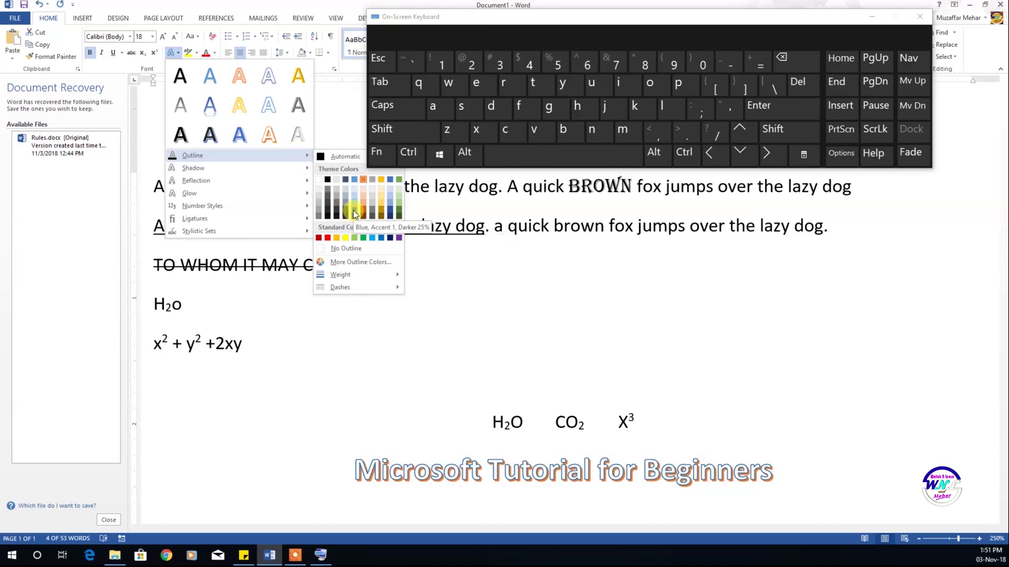
{"action": "mouse_move", "coordinate": [249, 167]}
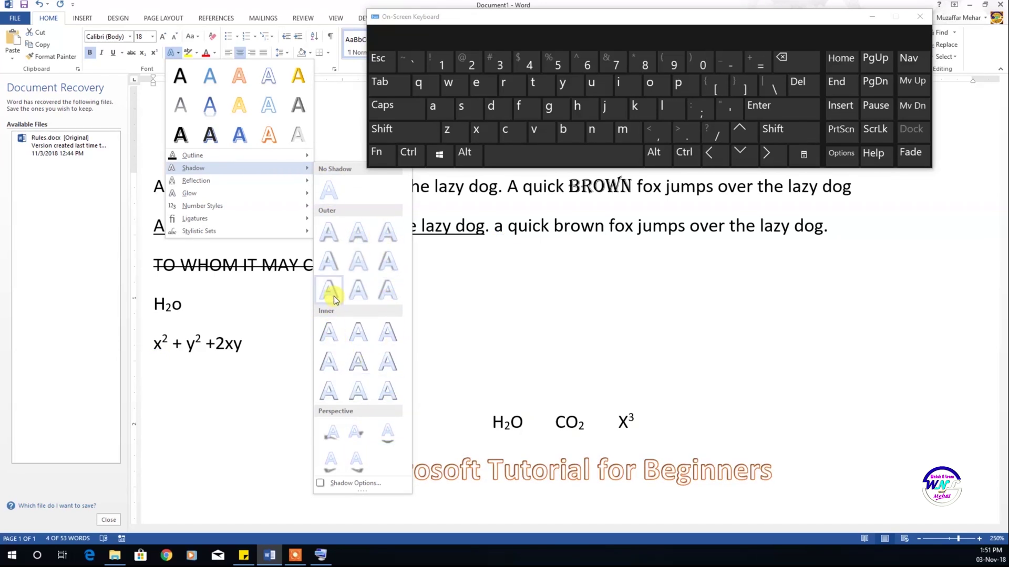
{"action": "left_click", "coordinate": [397, 285]}
{"action": "left_click", "coordinate": [302, 465]}
Add a reflection effect to the whole "Microsoft Tutorial for Beginners" line
{"action": "left_click_drag", "start_coordinate": [334, 470], "coordinate": [766, 469]}
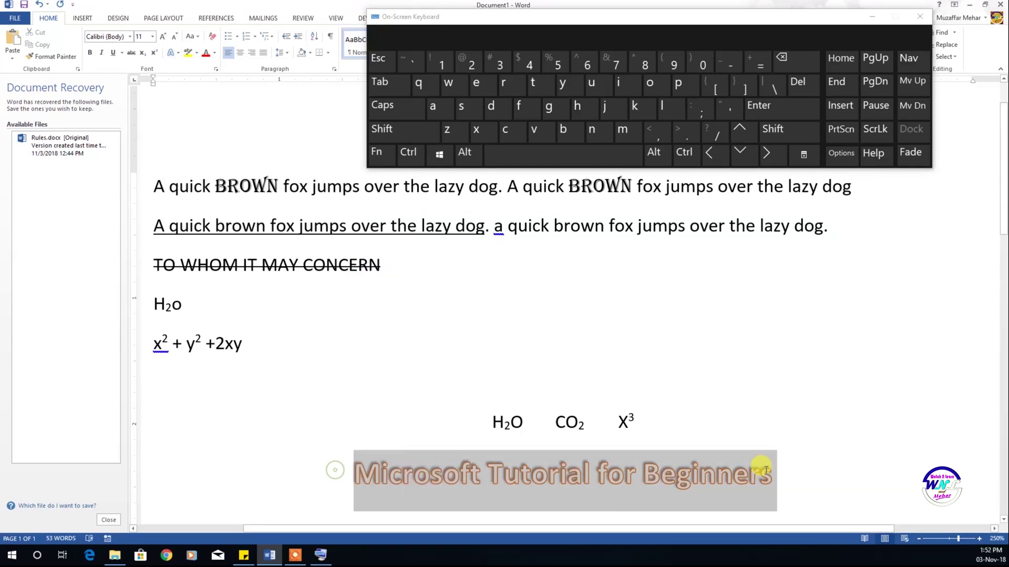
{"action": "left_click", "coordinate": [174, 53]}
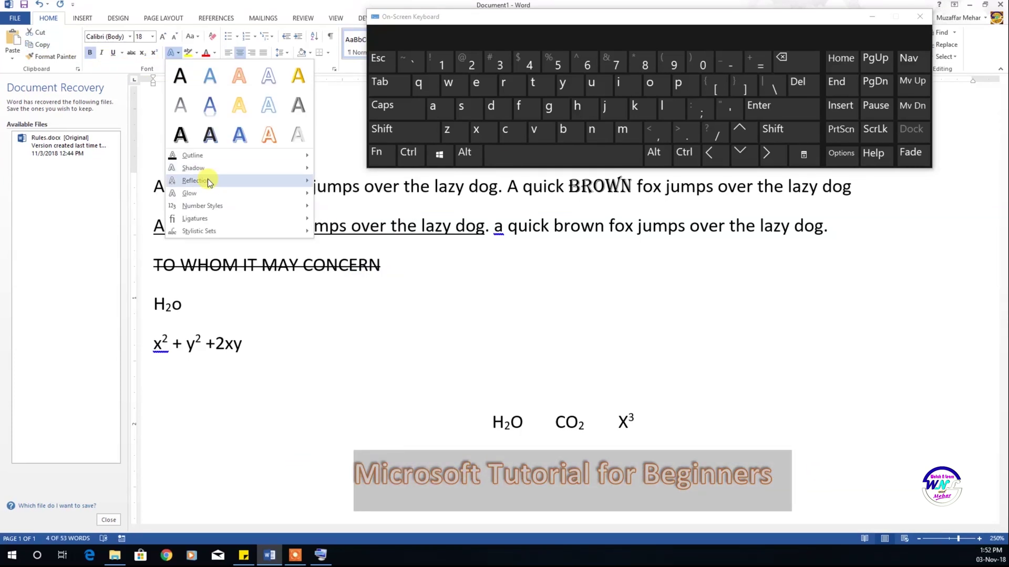
{"action": "mouse_move", "coordinate": [209, 182]}
{"action": "left_click", "coordinate": [331, 246]}
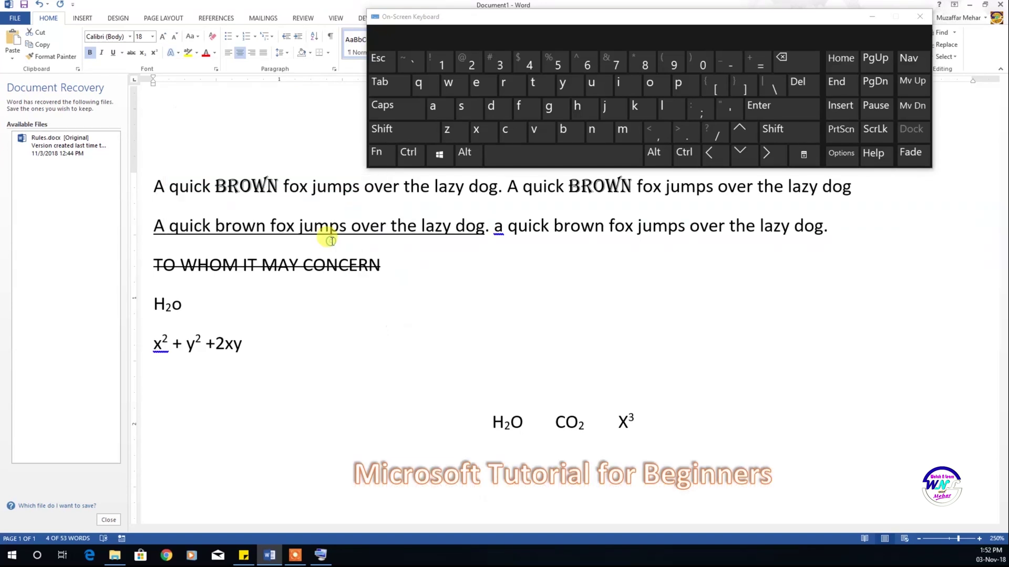
{"action": "left_click", "coordinate": [289, 382]}
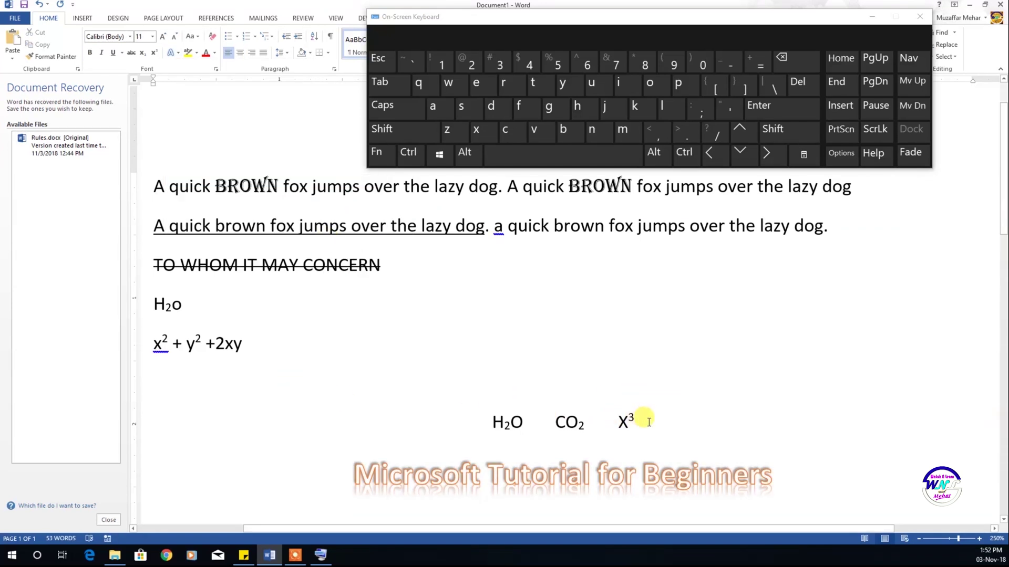
Highlight "over the lazy dog. A quick" in the first sample line in yellow
{"action": "scroll", "coordinate": [646, 420], "scroll_direction": "down", "scroll_amount": 4}
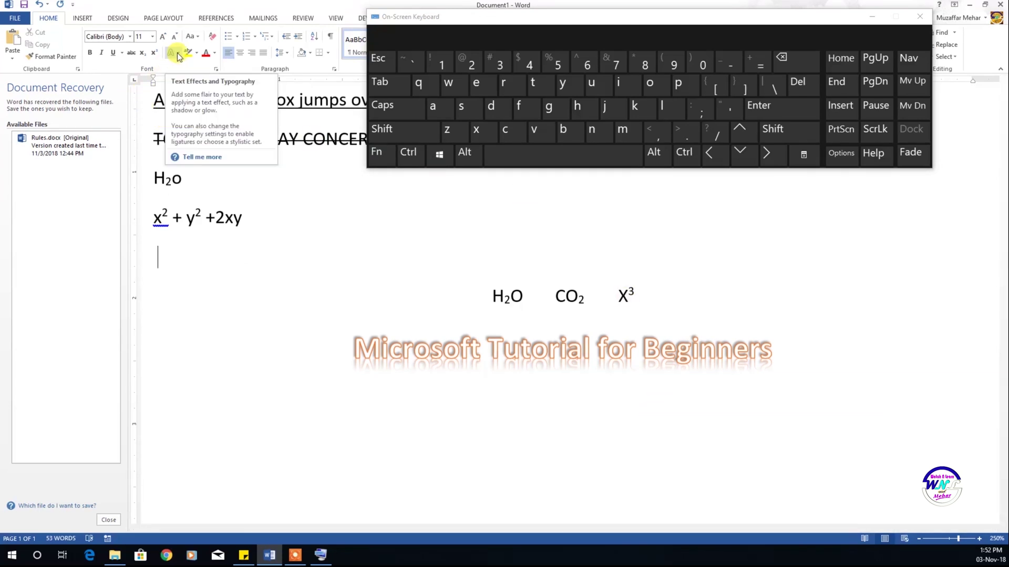
{"action": "scroll", "coordinate": [181, 58], "scroll_direction": "up", "scroll_amount": 6}
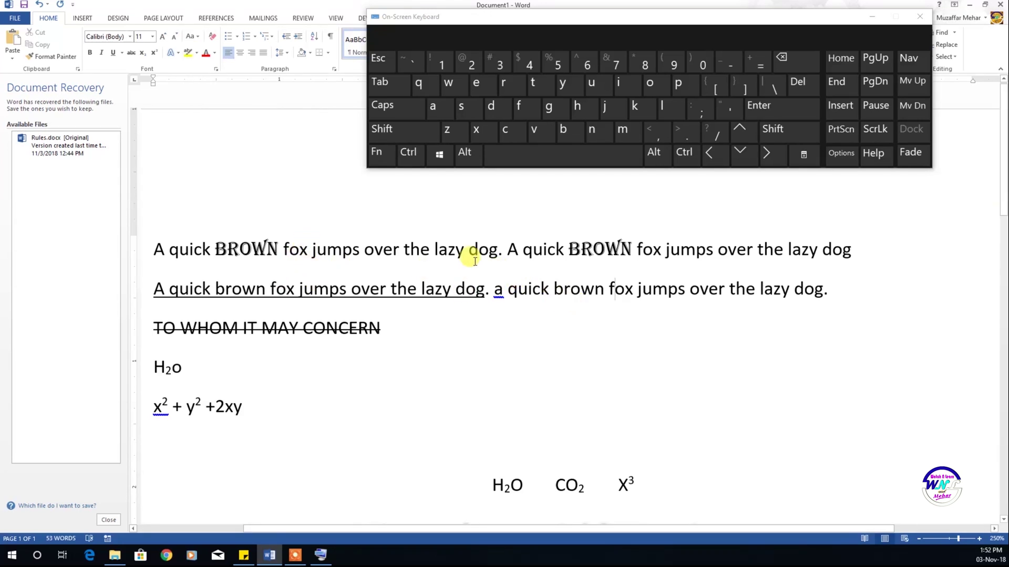
{"action": "left_click", "coordinate": [196, 53]}
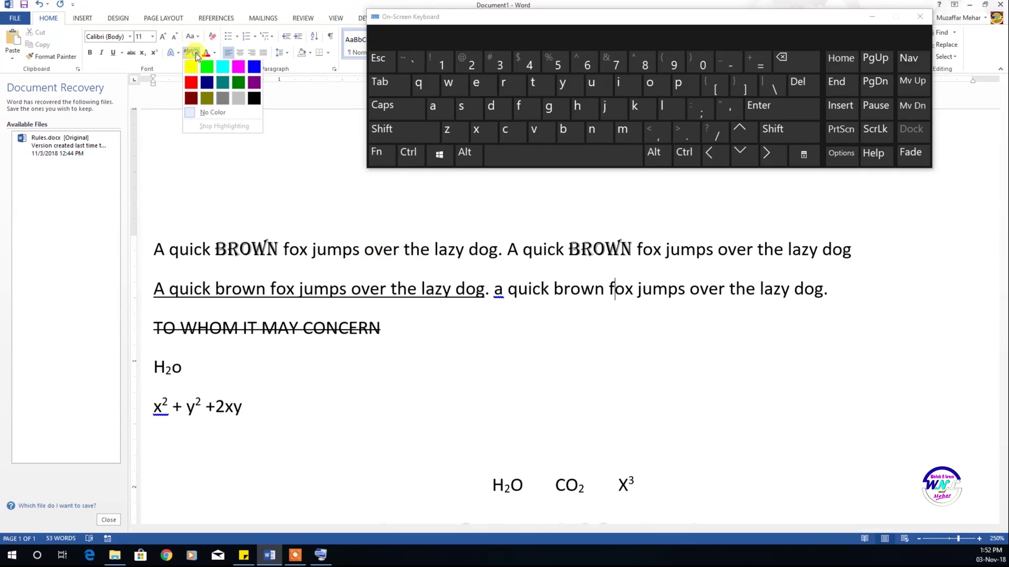
{"action": "left_click", "coordinate": [235, 198]}
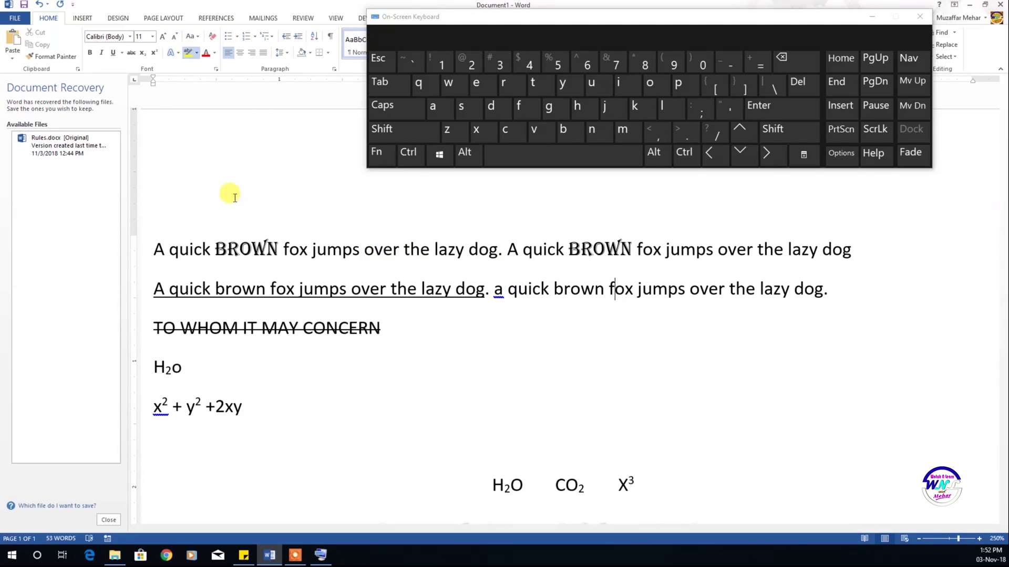
{"action": "left_click", "coordinate": [188, 53]}
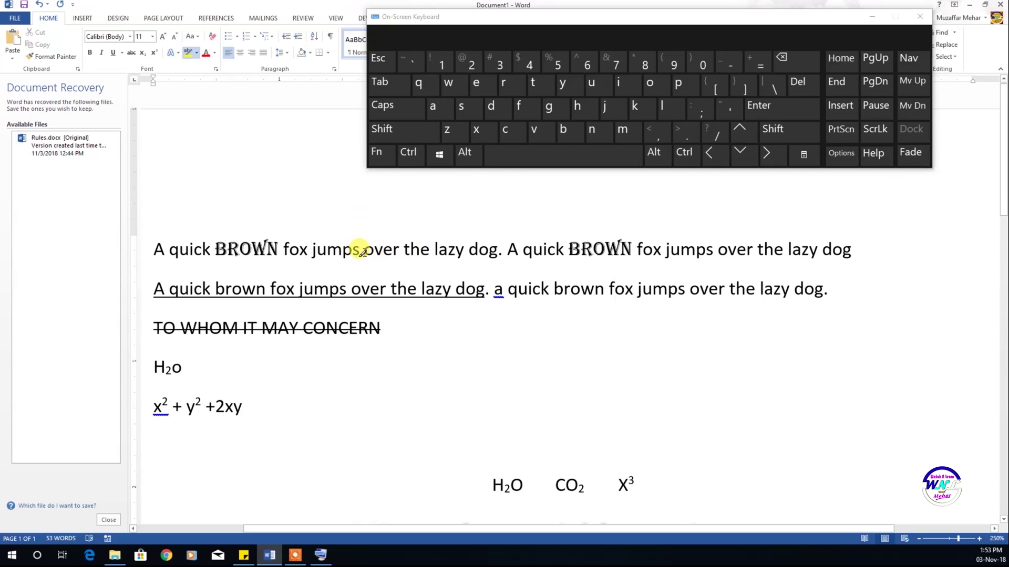
{"action": "left_click_drag", "start_coordinate": [363, 253], "coordinate": [564, 262]}
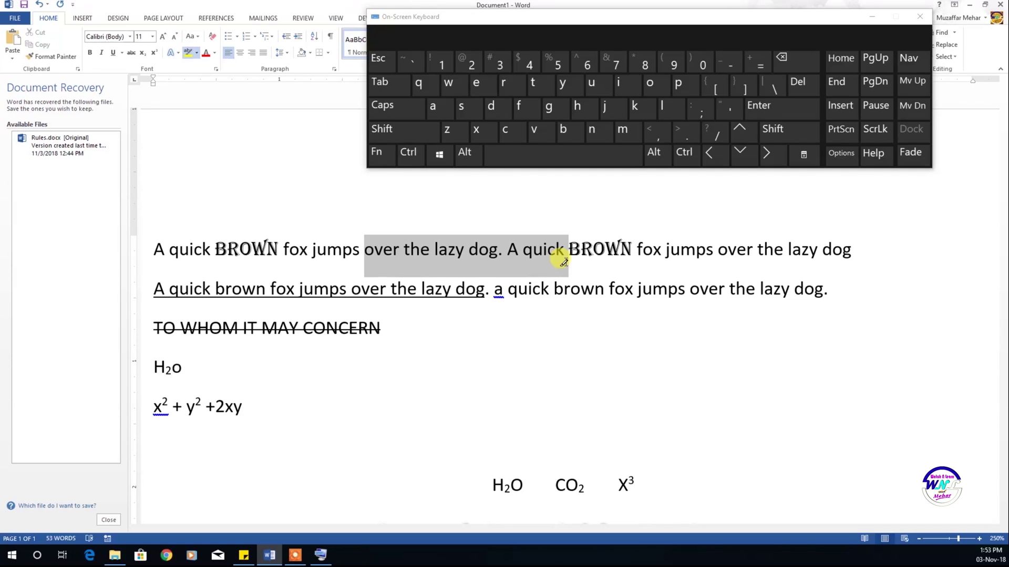
{"action": "left_click_drag", "start_coordinate": [564, 261], "coordinate": [564, 261]}
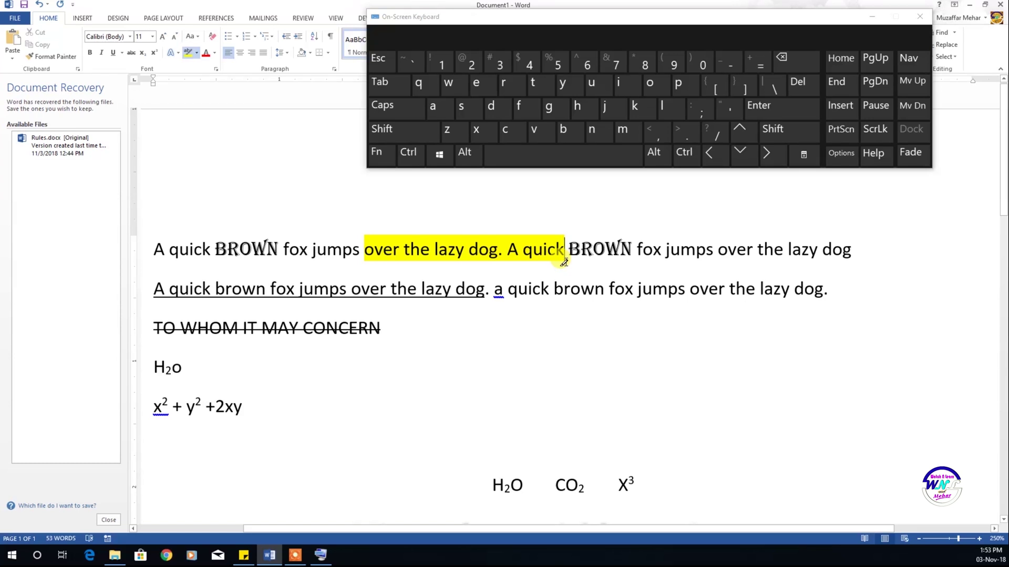
Change the highlight colour to pink and highlight "fox jumps over the lazy" in the second sample line's last sentence
{"action": "left_click", "coordinate": [197, 54]}
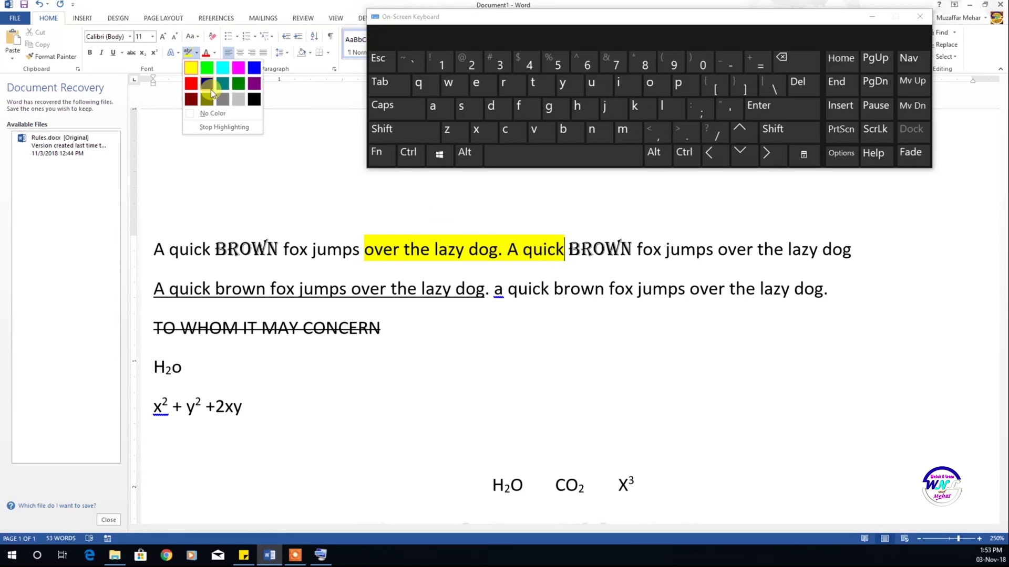
{"action": "left_click", "coordinate": [238, 68]}
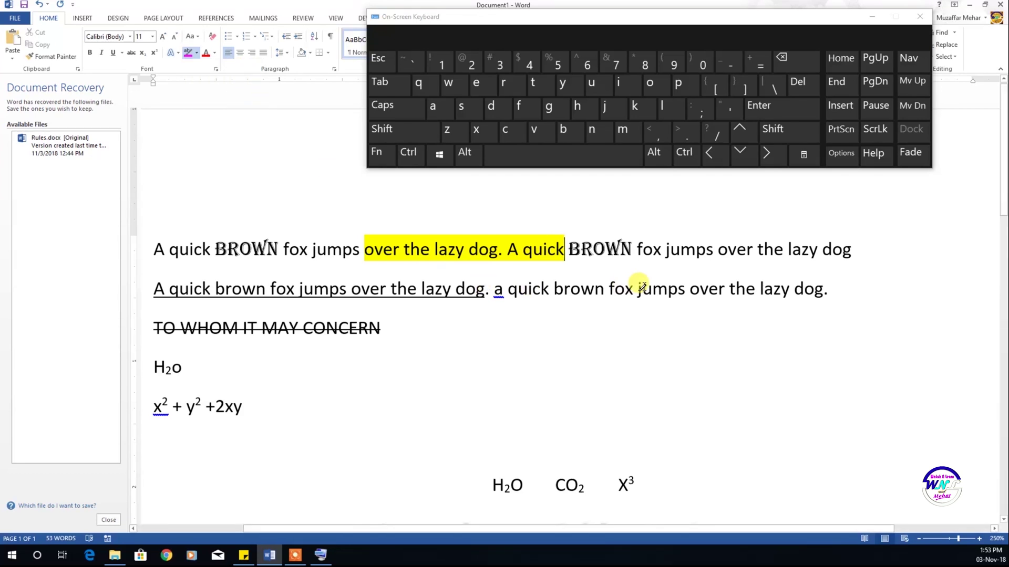
{"action": "left_click_drag", "start_coordinate": [608, 289], "coordinate": [790, 289]}
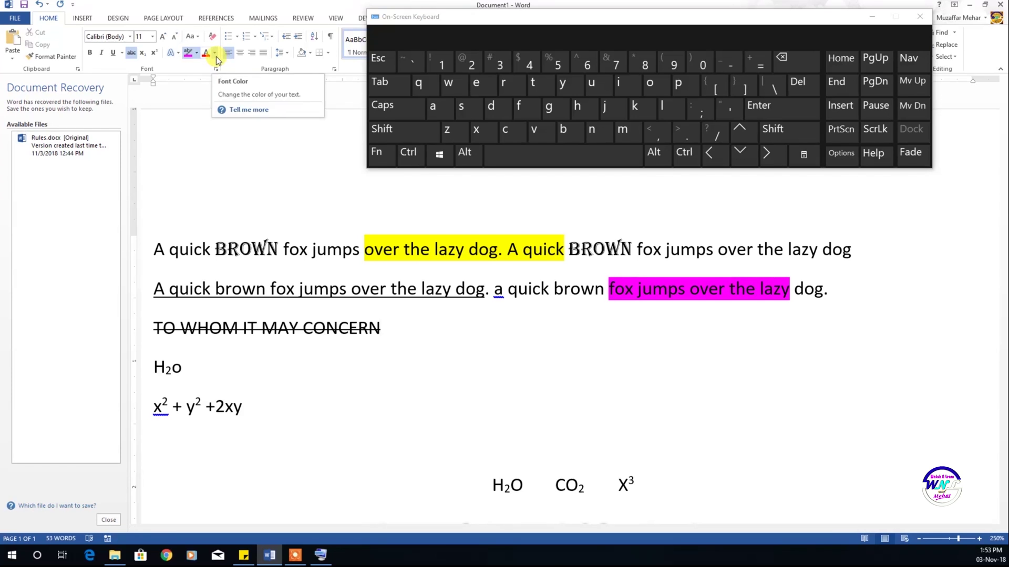
{"action": "scroll", "coordinate": [620, 278], "scroll_direction": "down", "scroll_amount": 4}
{"action": "scroll", "coordinate": [620, 279], "scroll_direction": "up", "scroll_amount": 4}
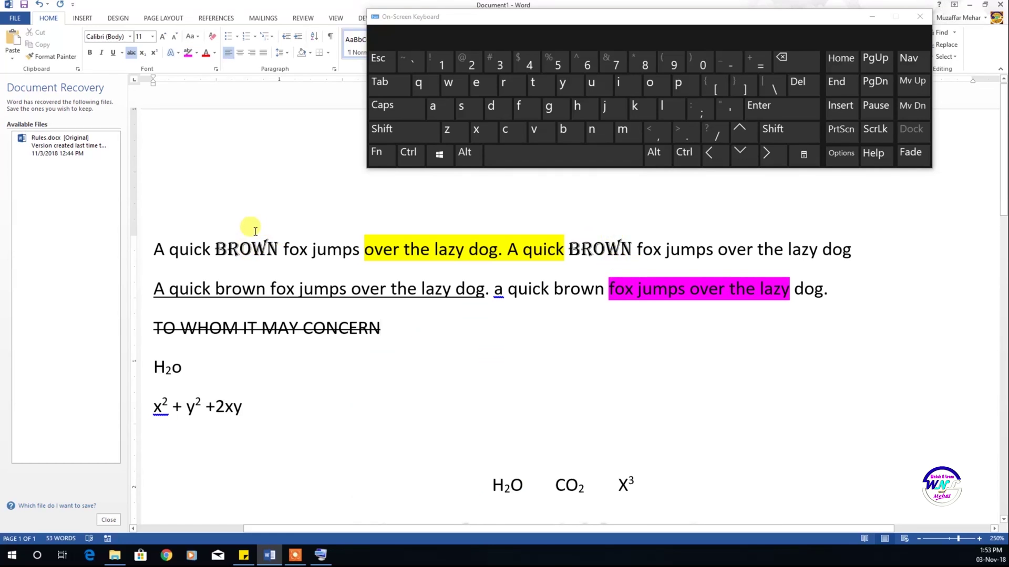
{"action": "left_click_drag", "start_coordinate": [215, 288], "coordinate": [265, 288]}
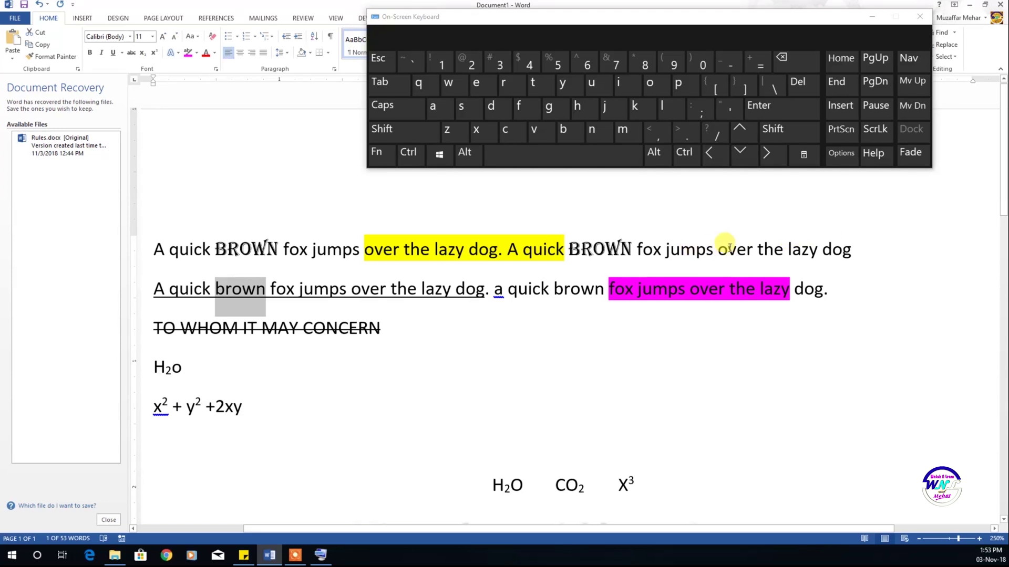
Set the font colour of "jumps" in the first sample line's second sentence to light pink from the standard colour palette
{"action": "left_click_drag", "start_coordinate": [665, 248], "coordinate": [713, 248]}
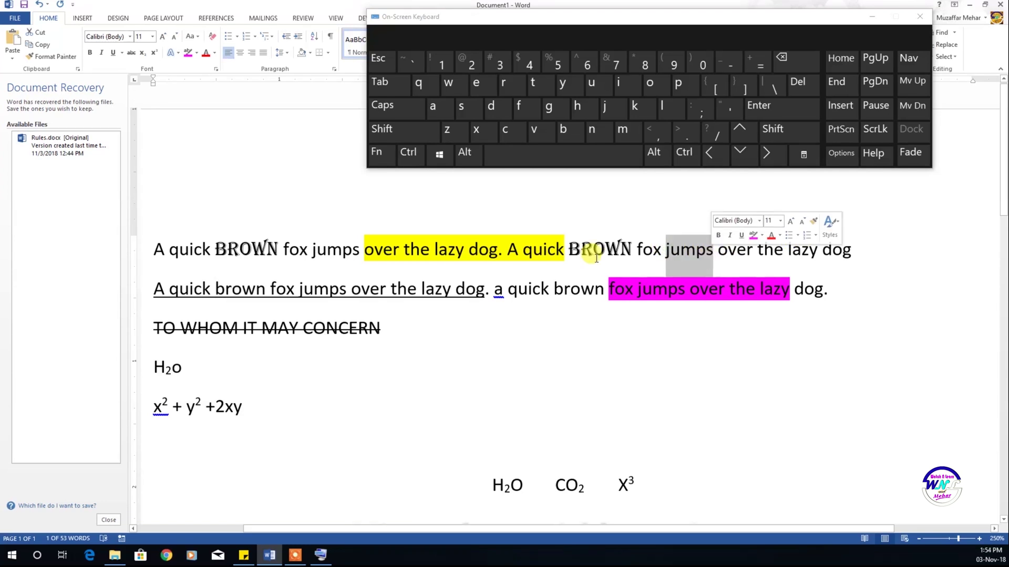
{"action": "left_click", "coordinate": [215, 55]}
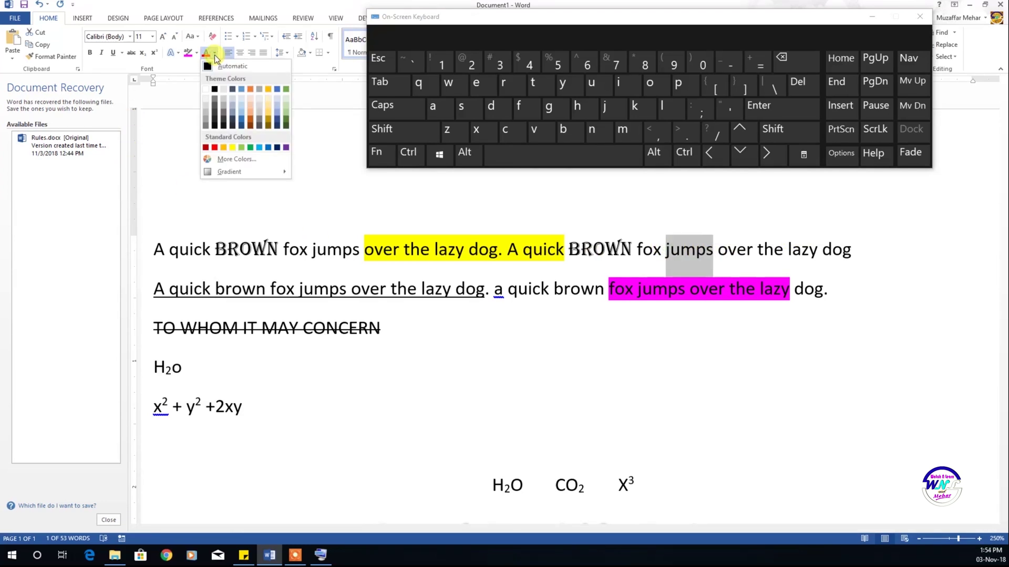
{"action": "left_click", "coordinate": [240, 160]}
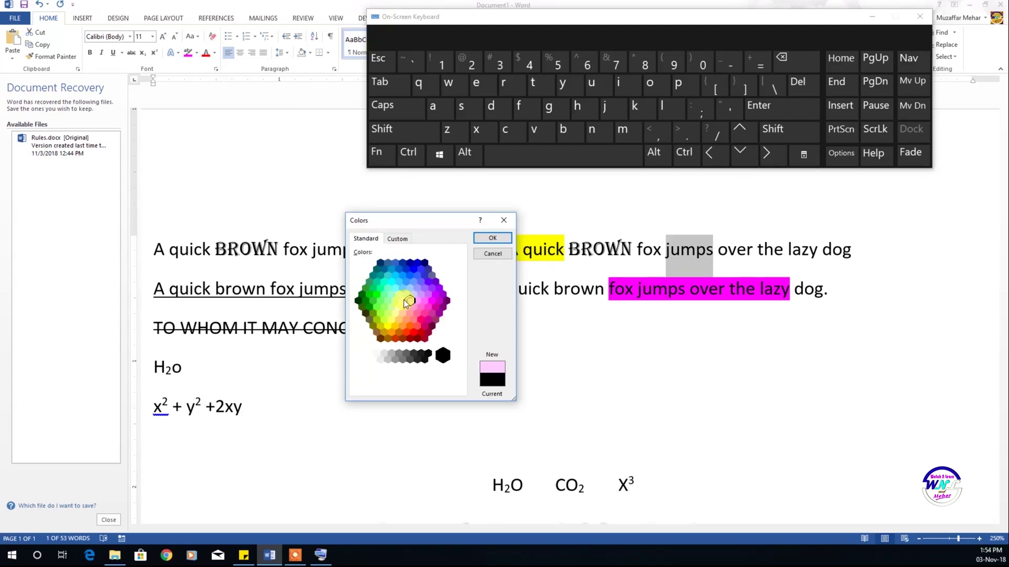
{"action": "left_click", "coordinate": [403, 302]}
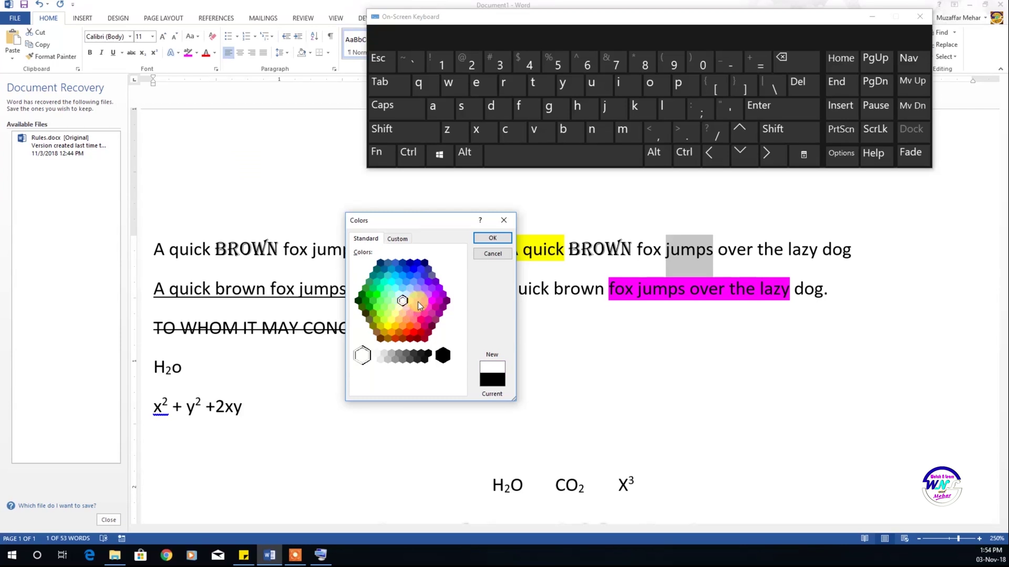
{"action": "left_click", "coordinate": [417, 301]}
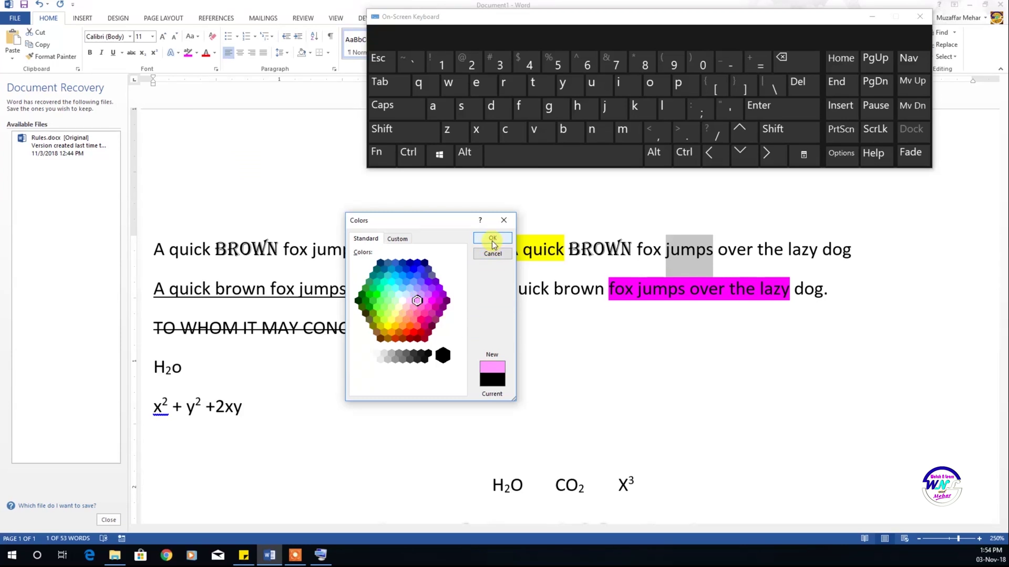
{"action": "left_click", "coordinate": [402, 301]}
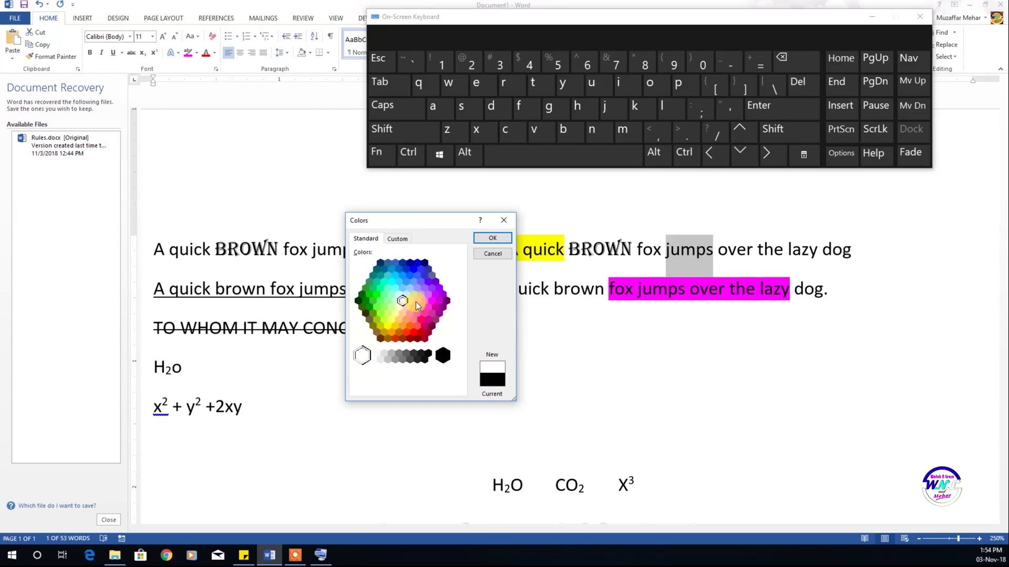
{"action": "left_click", "coordinate": [417, 300]}
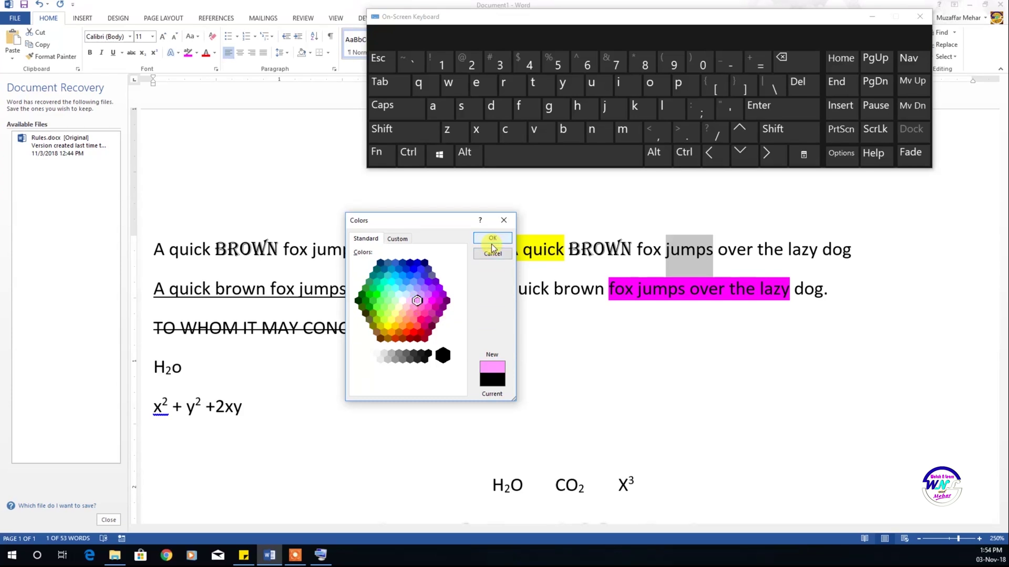
{"action": "left_click", "coordinate": [402, 300]}
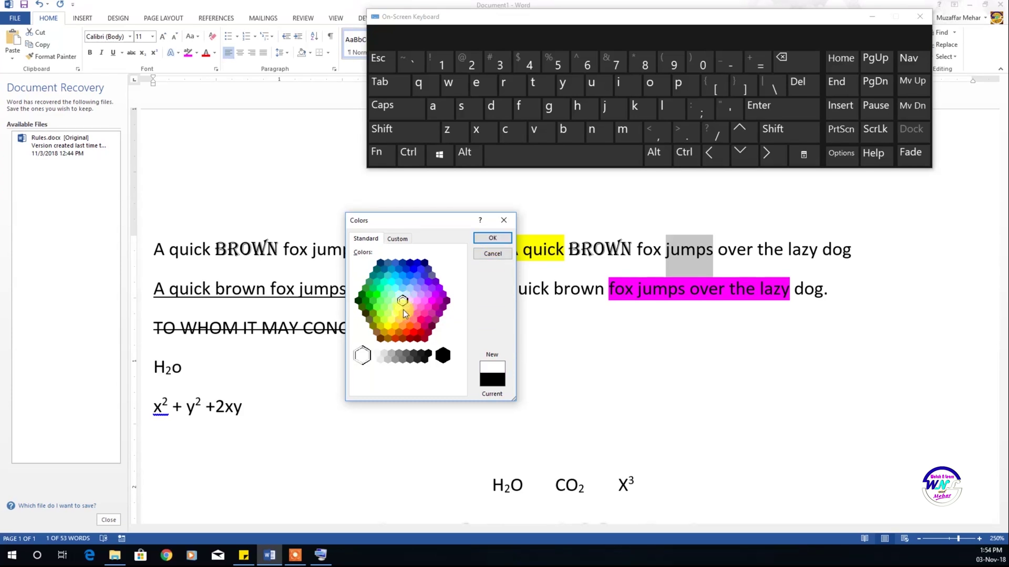
{"action": "left_click", "coordinate": [418, 300]}
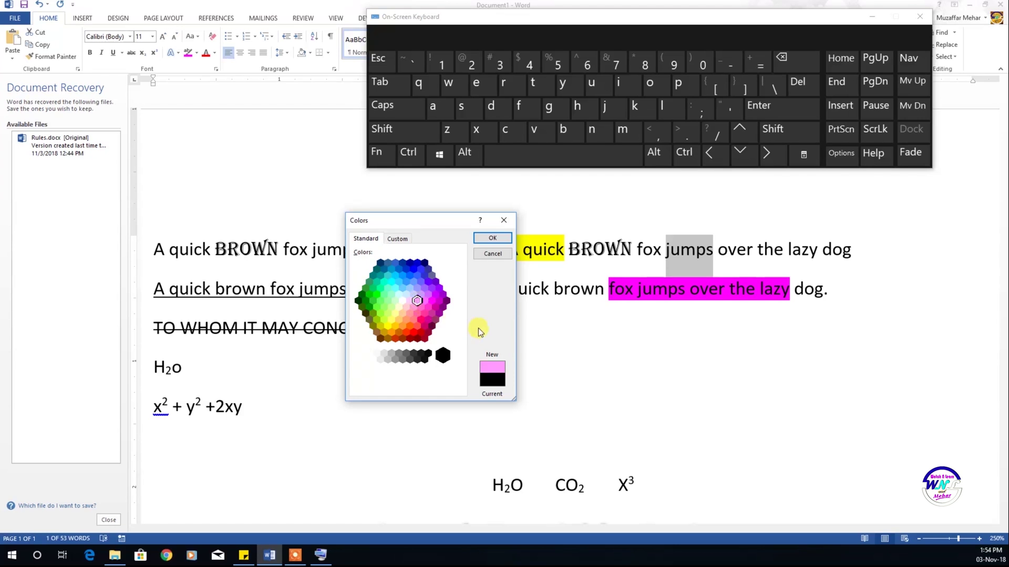
{"action": "left_click", "coordinate": [492, 241]}
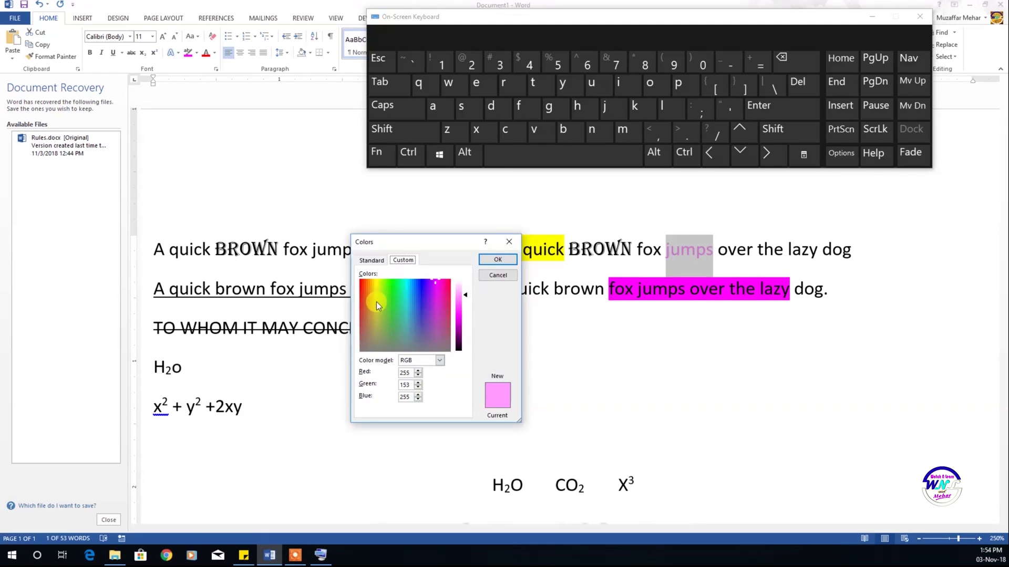
Recolour the word "jumps" in the first sample line with a custom dark gold, RGB 197, 175, 41
{"action": "left_click", "coordinate": [372, 304]}
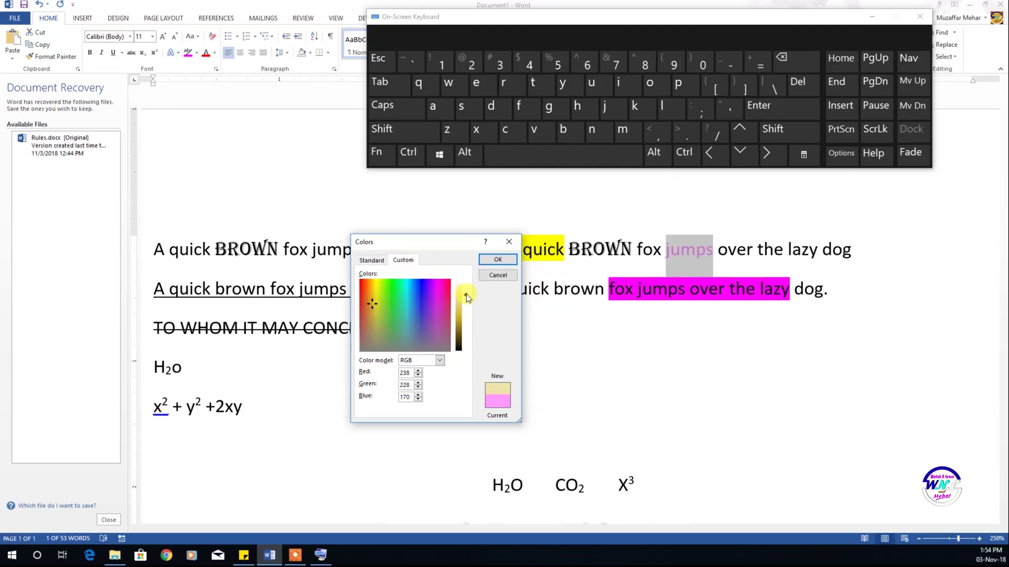
{"action": "left_click", "coordinate": [435, 281]}
{"action": "left_click_drag", "start_coordinate": [407, 241], "coordinate": [402, 220]}
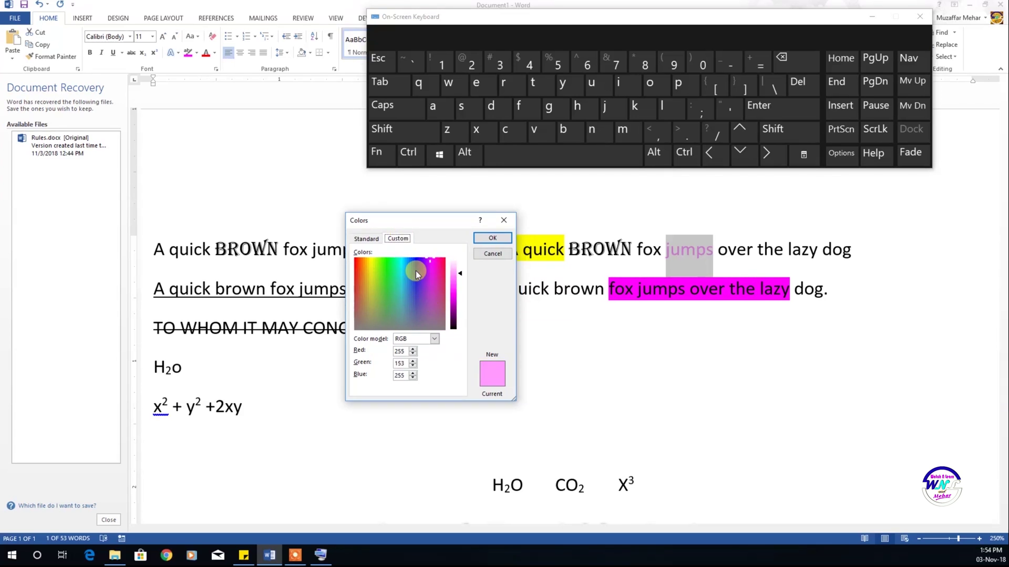
{"action": "left_click_drag", "start_coordinate": [408, 219], "coordinate": [414, 243]}
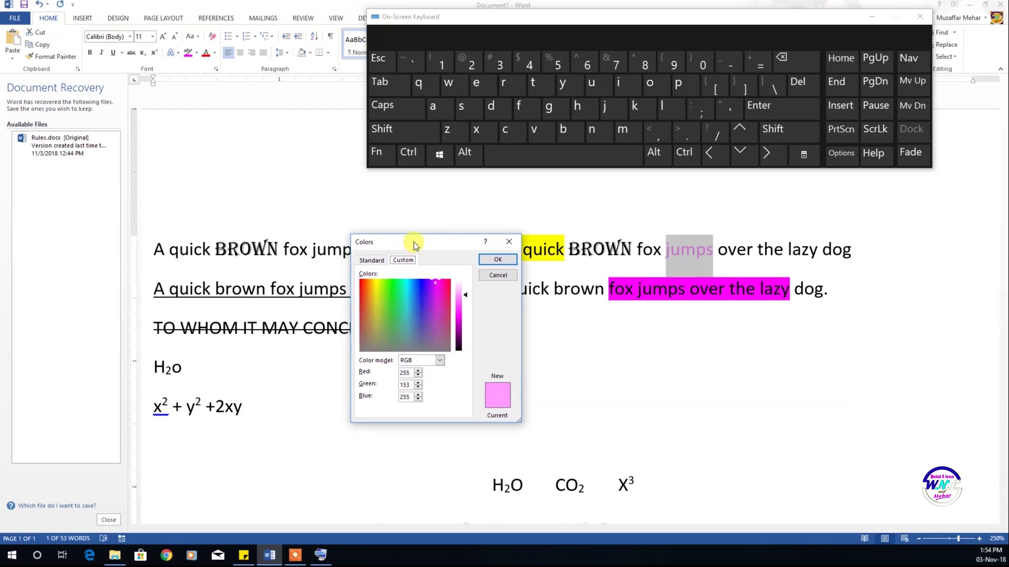
{"action": "left_click", "coordinate": [372, 303]}
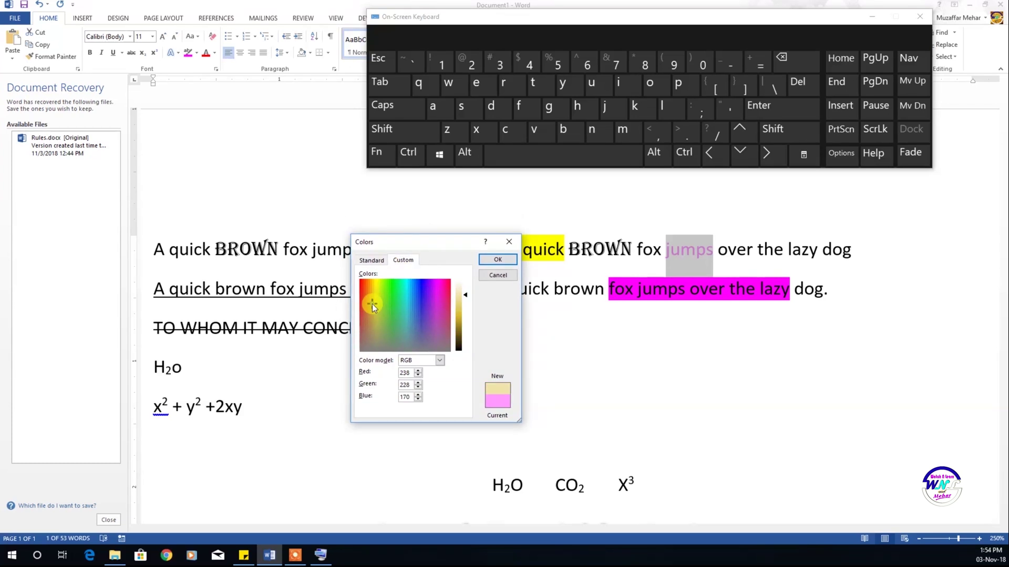
{"action": "left_click_drag", "start_coordinate": [465, 294], "coordinate": [458, 317]}
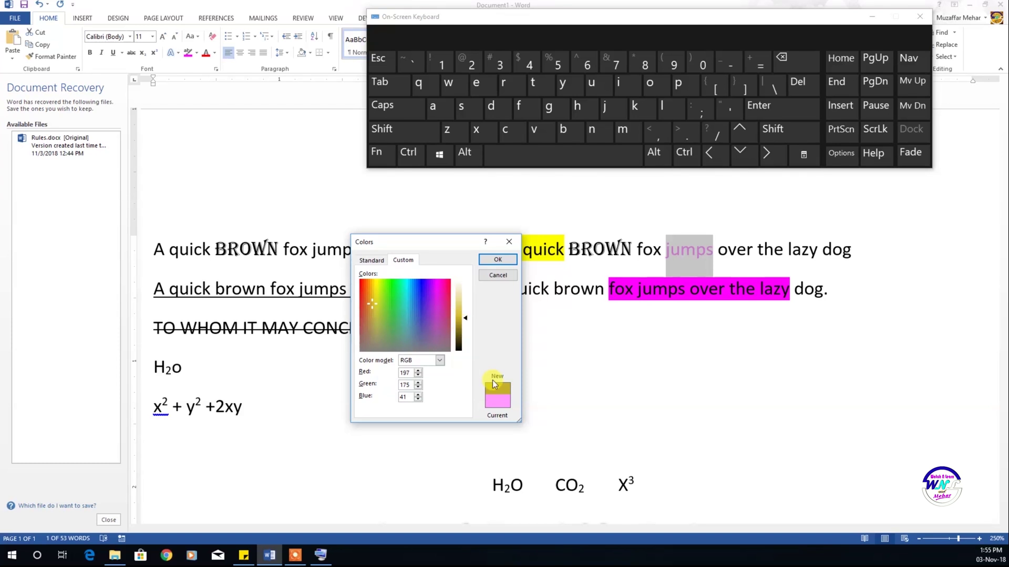
{"action": "left_click", "coordinate": [496, 261]}
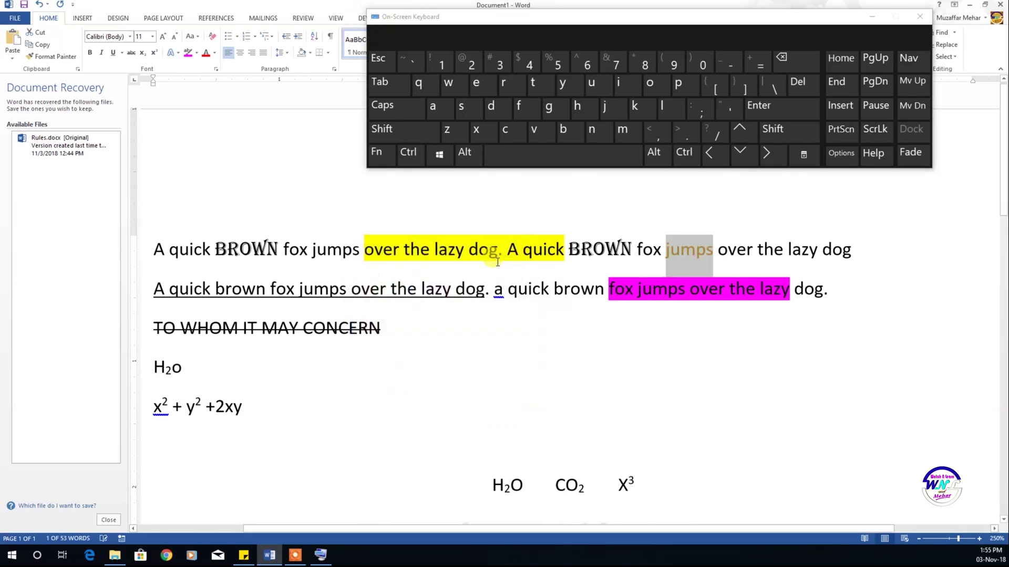
{"action": "left_click", "coordinate": [382, 328]}
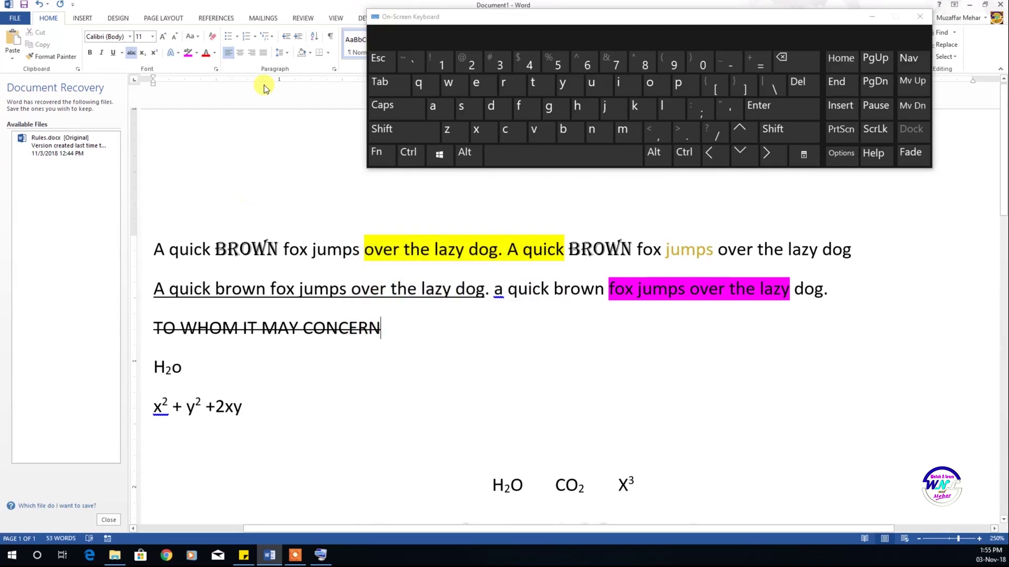
{"action": "left_click", "coordinate": [129, 37]}
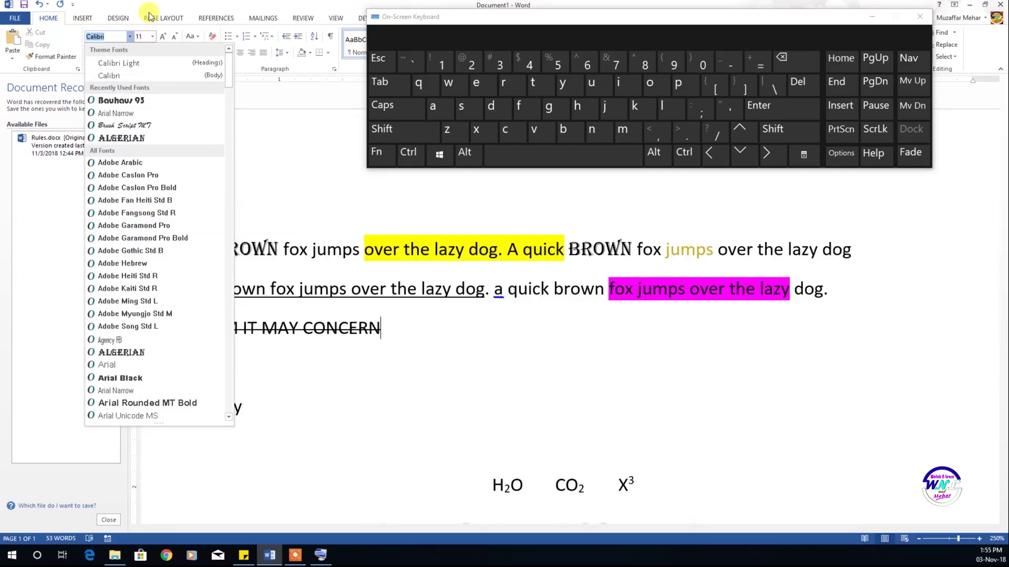
{"action": "left_click", "coordinate": [146, 8]}
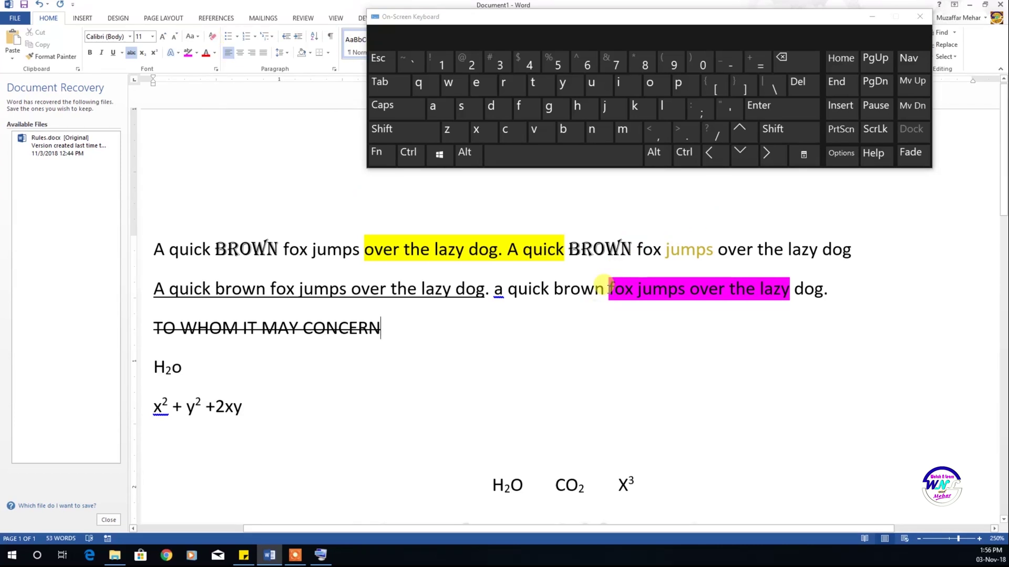
{"action": "left_click", "coordinate": [662, 291]}
{"action": "left_click_drag", "start_coordinate": [664, 293], "coordinate": [765, 287]}
{"action": "left_click", "coordinate": [615, 317]}
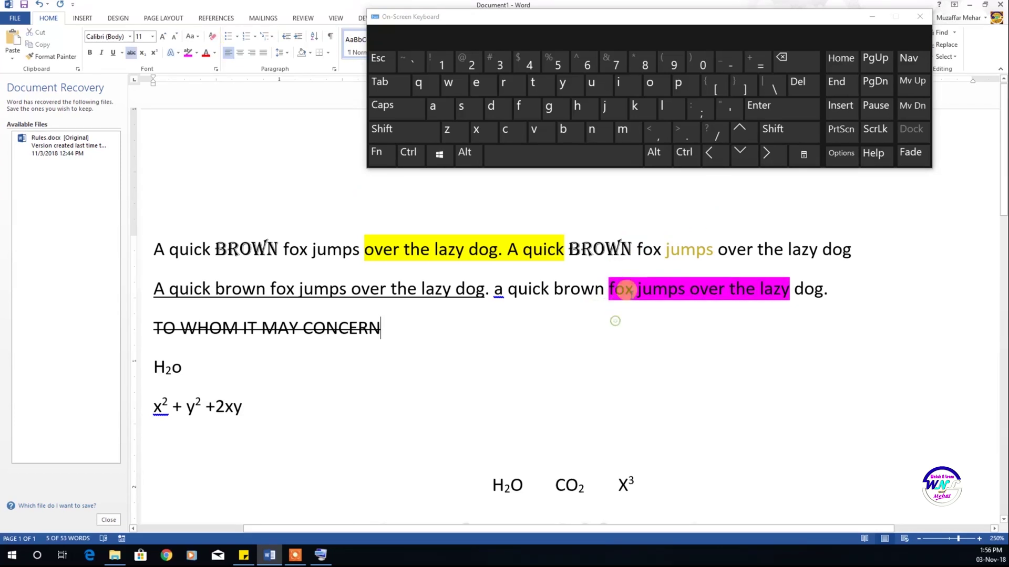
Remove the gold font colour from "jumps" in the first sample line so it uses the default text colour
{"action": "left_click", "coordinate": [665, 250]}
{"action": "double_click", "coordinate": [690, 259]}
{"action": "left_click", "coordinate": [533, 323]}
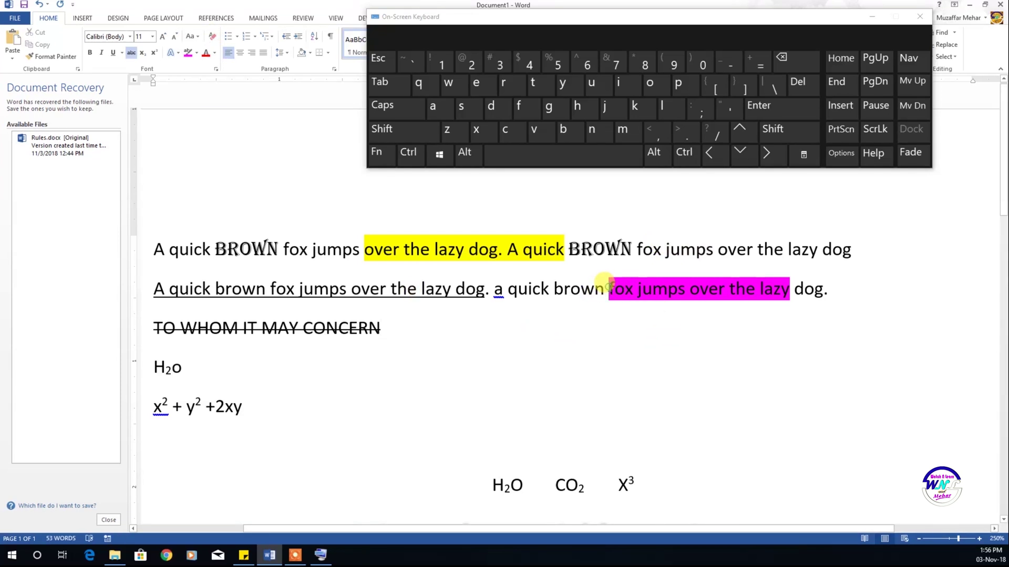
Remove the pink highlight from "fox jumps over the lazy" in the second sample line
{"action": "left_click_drag", "start_coordinate": [608, 288], "coordinate": [788, 292]}
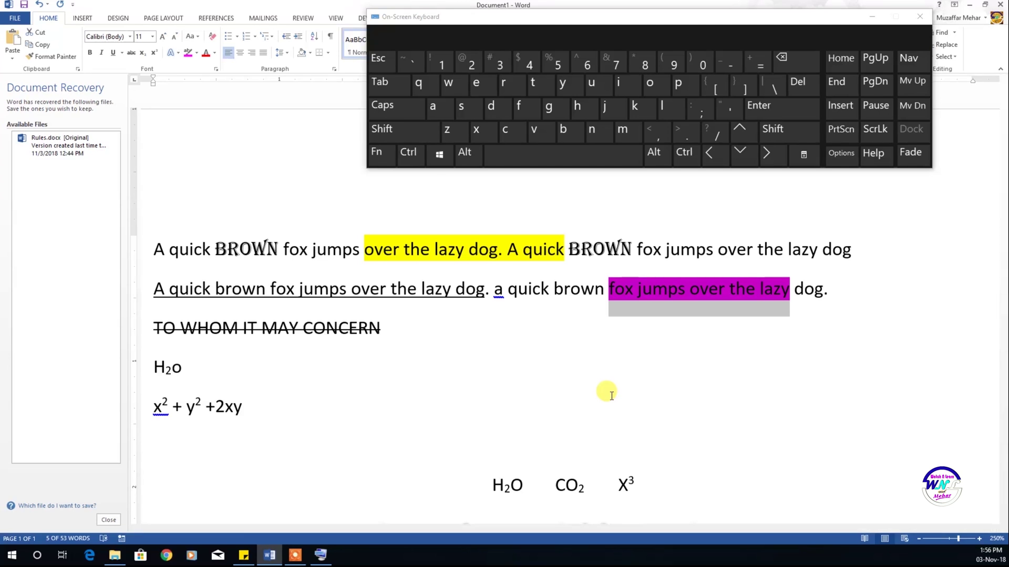
{"action": "left_click", "coordinate": [198, 54]}
{"action": "left_click", "coordinate": [212, 113]}
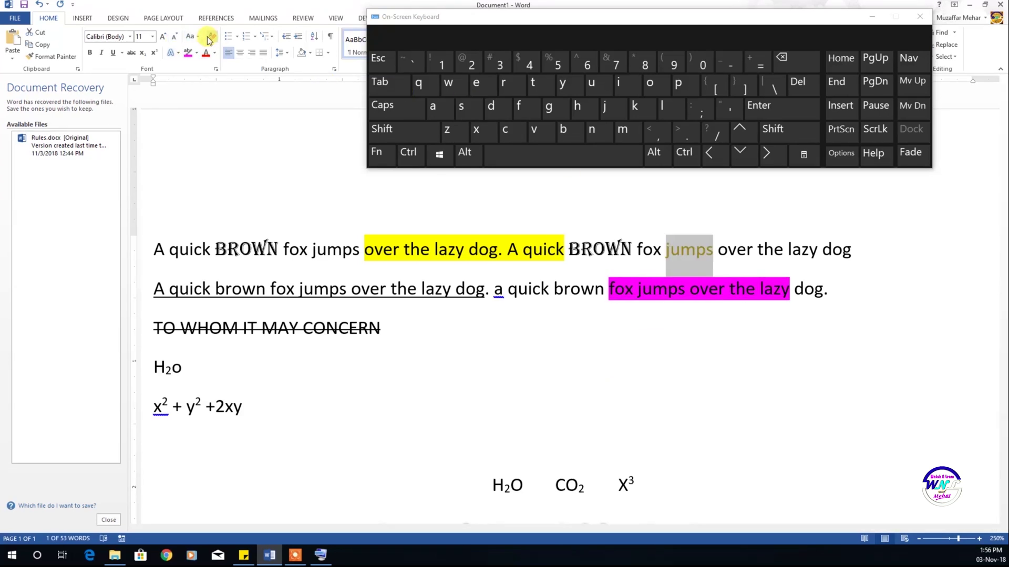
{"action": "left_click", "coordinate": [588, 344]}
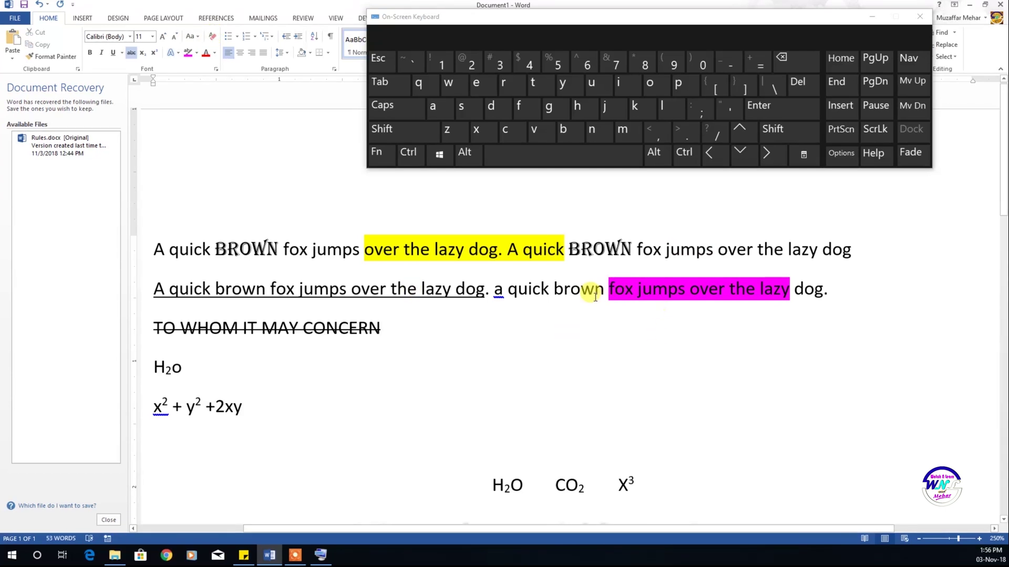
{"action": "left_click_drag", "start_coordinate": [609, 288], "coordinate": [788, 289]}
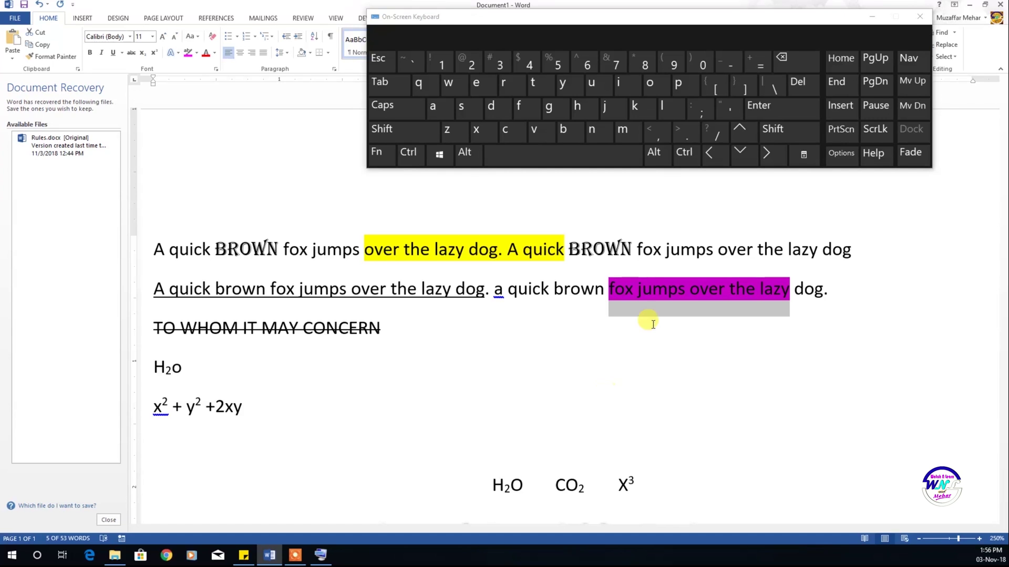
{"action": "left_click", "coordinate": [197, 53]}
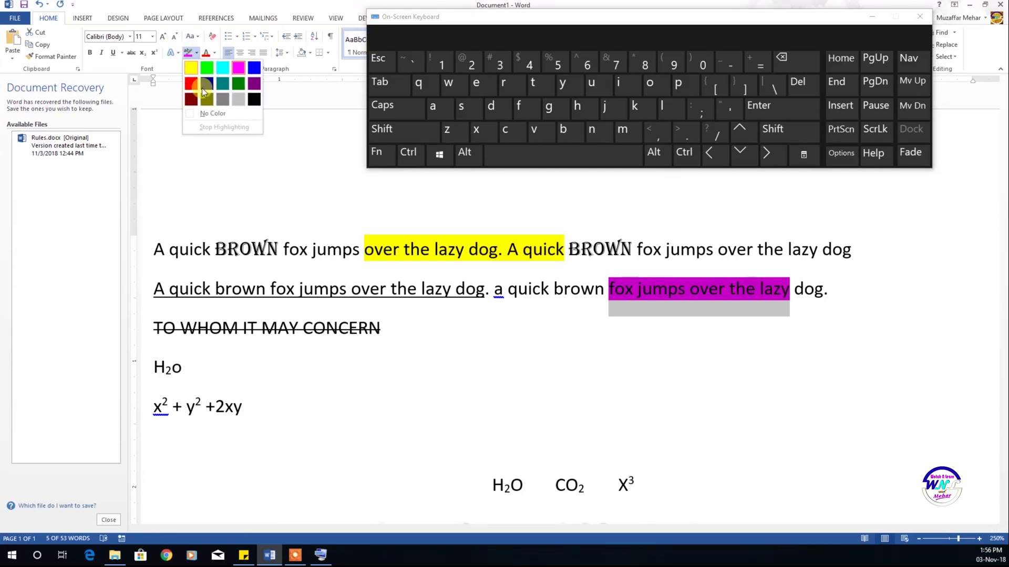
{"action": "left_click", "coordinate": [211, 113]}
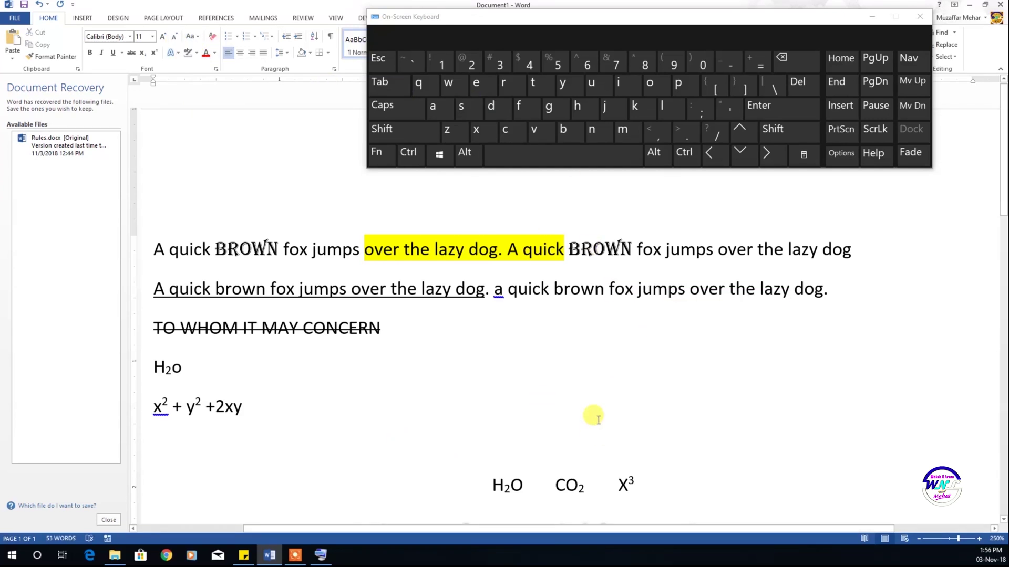
{"action": "left_click", "coordinate": [572, 361]}
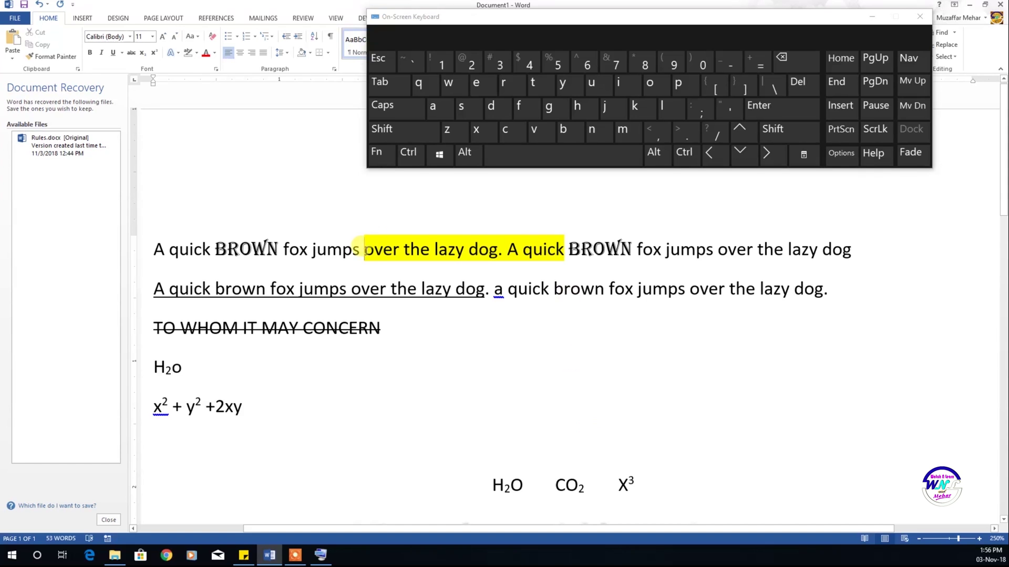
Remove the yellow highlight from "over the lazy dog. A quick" in the first sample line
{"action": "left_click_drag", "start_coordinate": [364, 248], "coordinate": [561, 248]}
{"action": "left_click", "coordinate": [196, 52]}
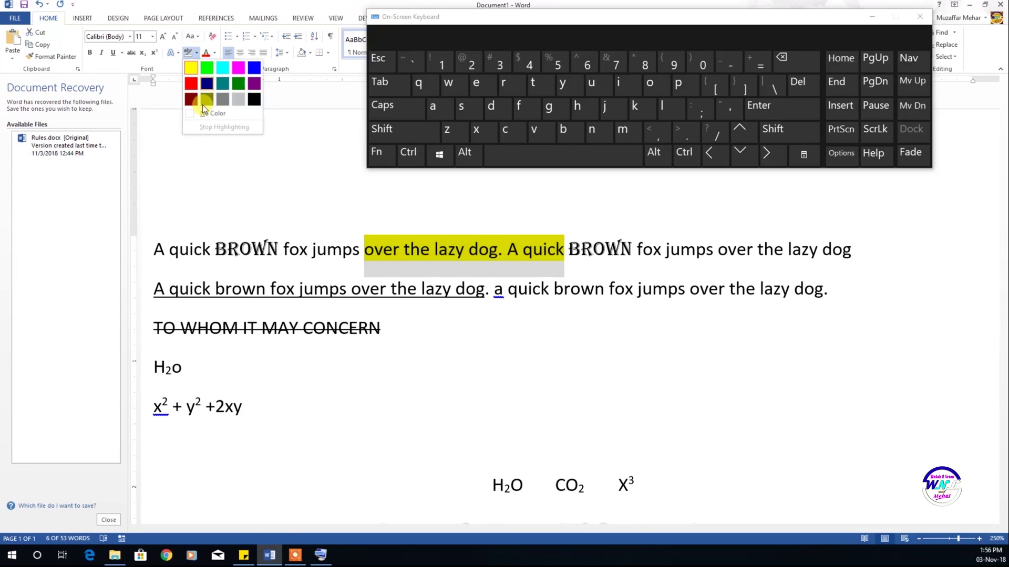
{"action": "left_click", "coordinate": [207, 114]}
{"action": "left_click", "coordinate": [183, 220]}
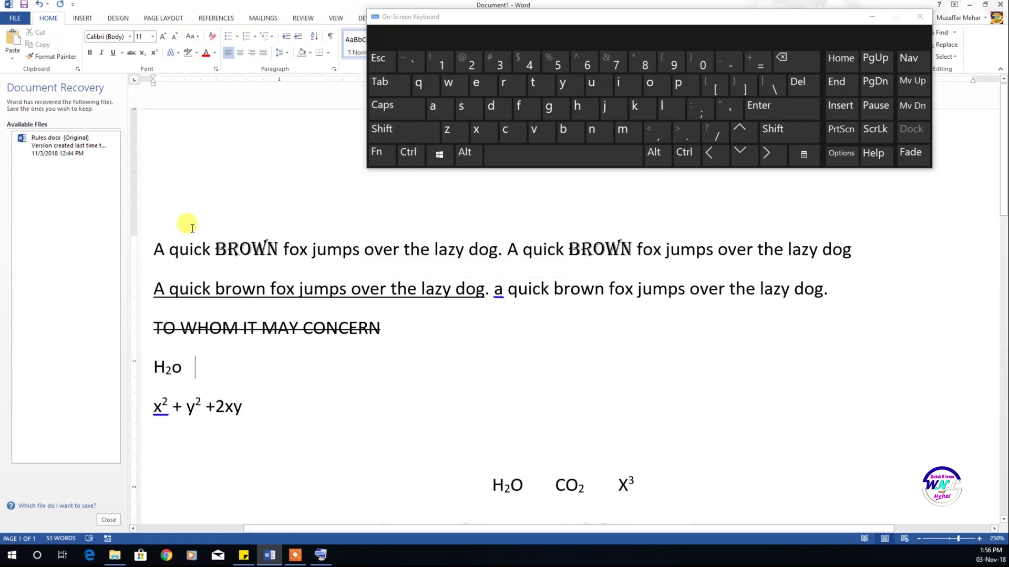